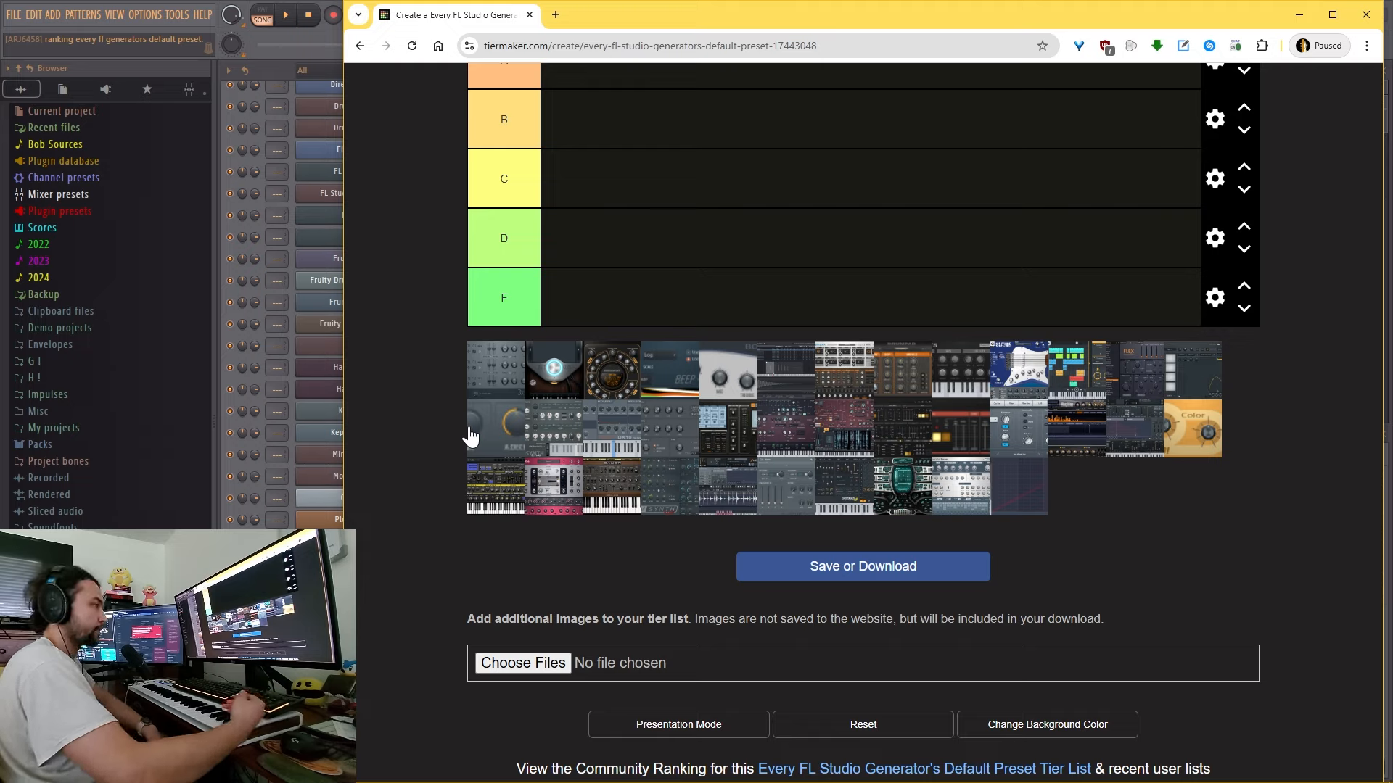
# - Bring the 3x Osc generator into view in FL Studio and place it in the C tier on TierMaker
pyautogui.scroll(2, 464, 434)
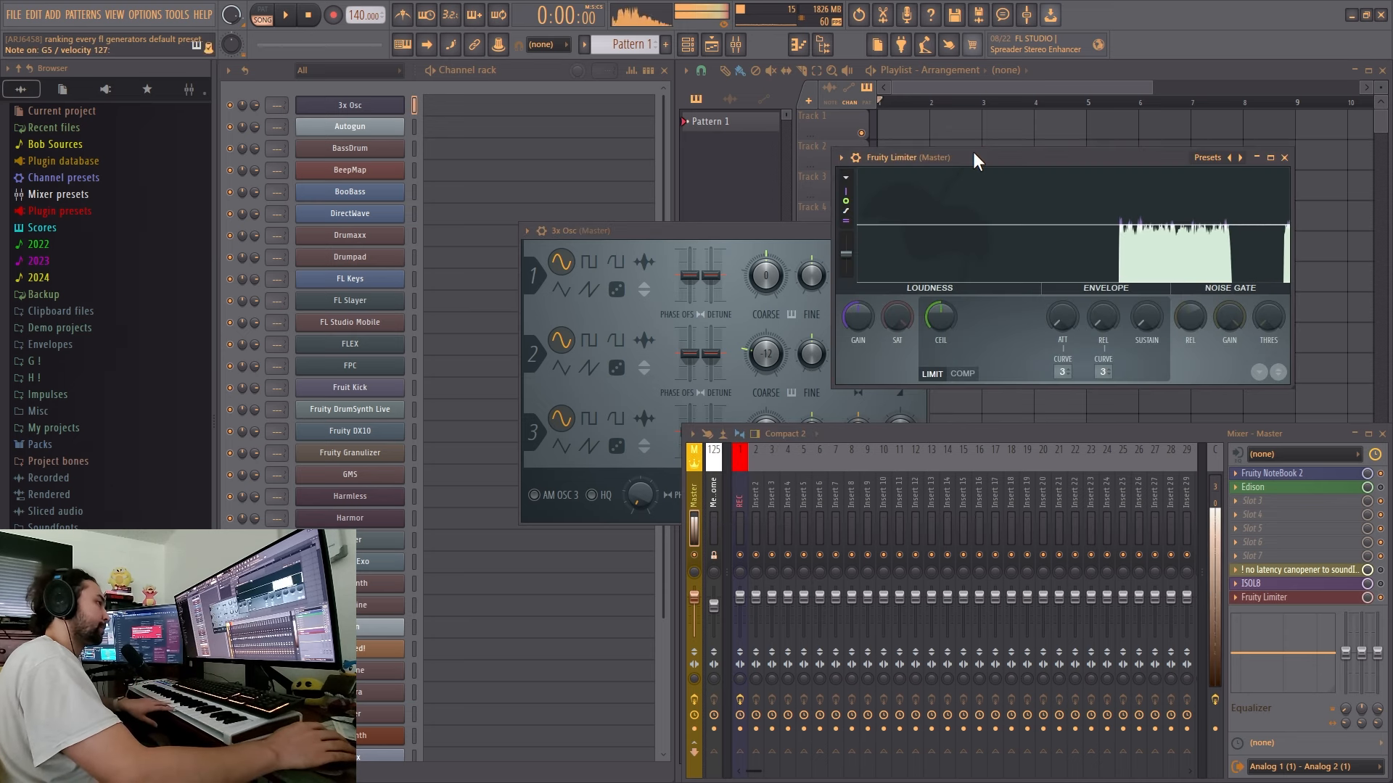
pyautogui.click(727, 238)
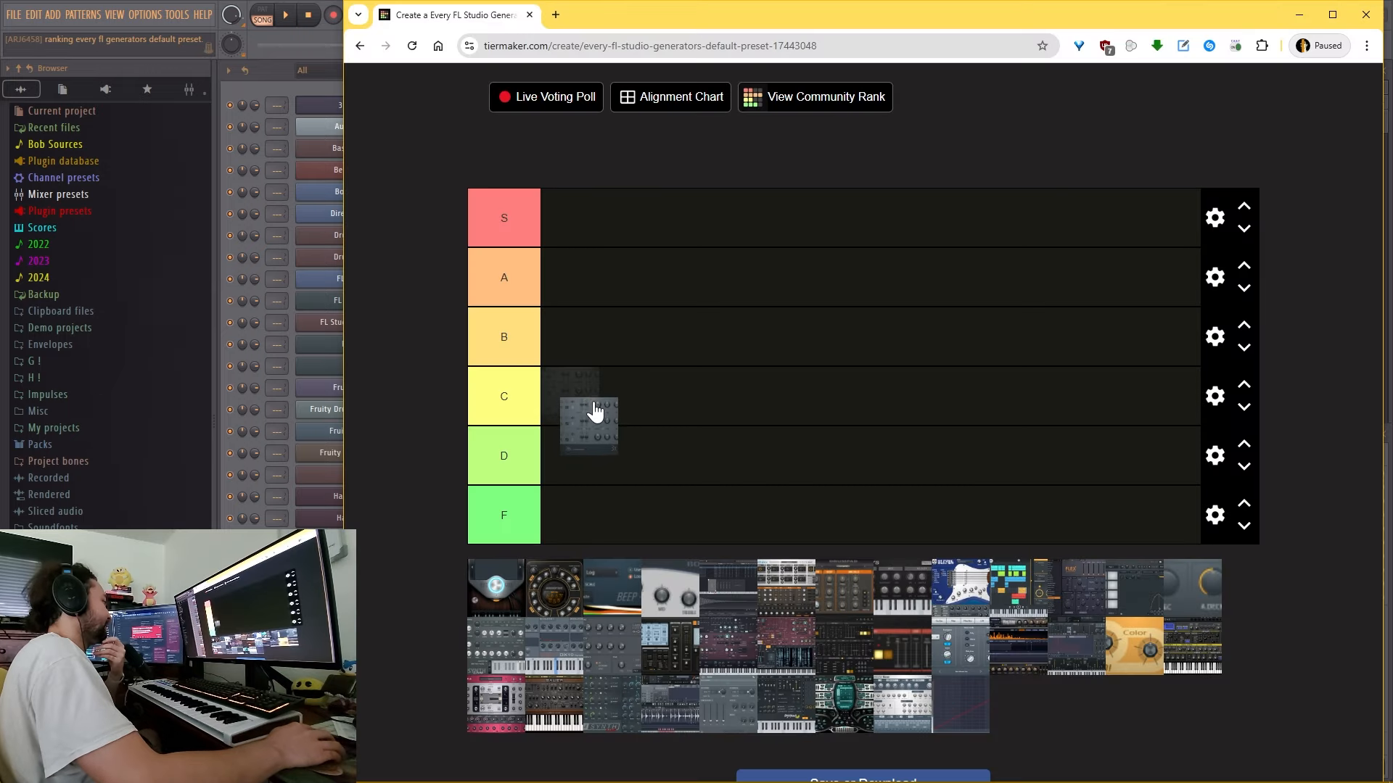
pyautogui.moveTo(594, 407); pyautogui.dragTo(599, 408)
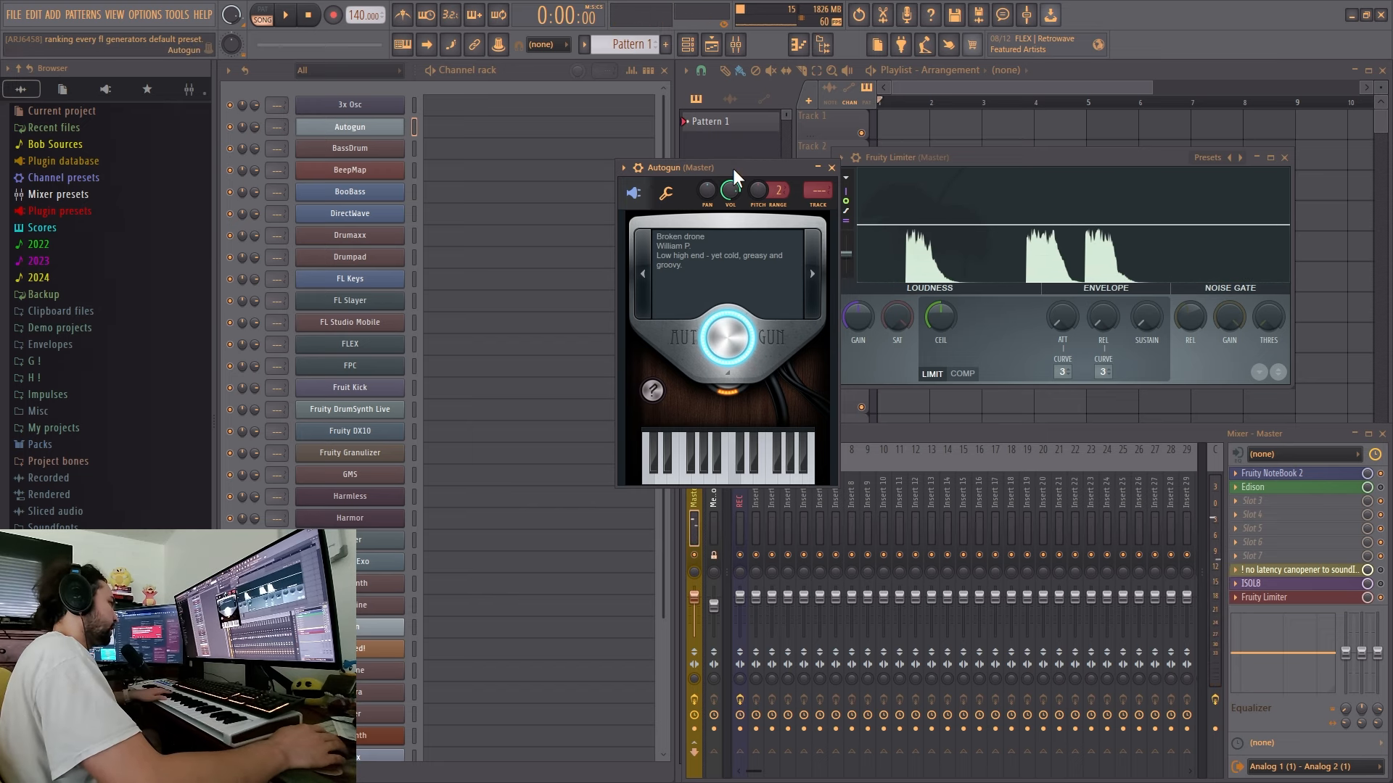
# - Switch to the TierMaker page, place Autogun in the B tier and BassDrum in the D tier, and return to FL Studio
pyautogui.hotkey('alt', 'Tab')
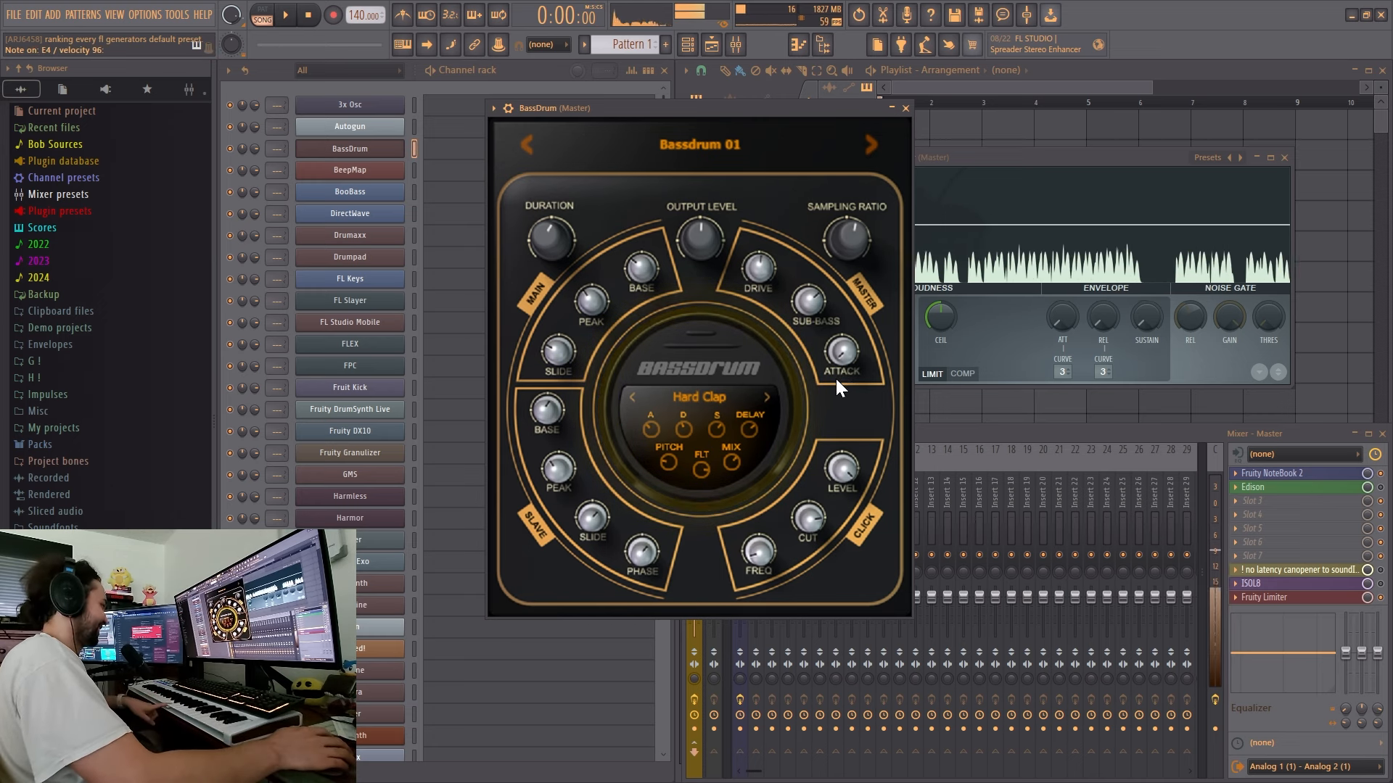
pyautogui.hotkey('alt', 'Tab')
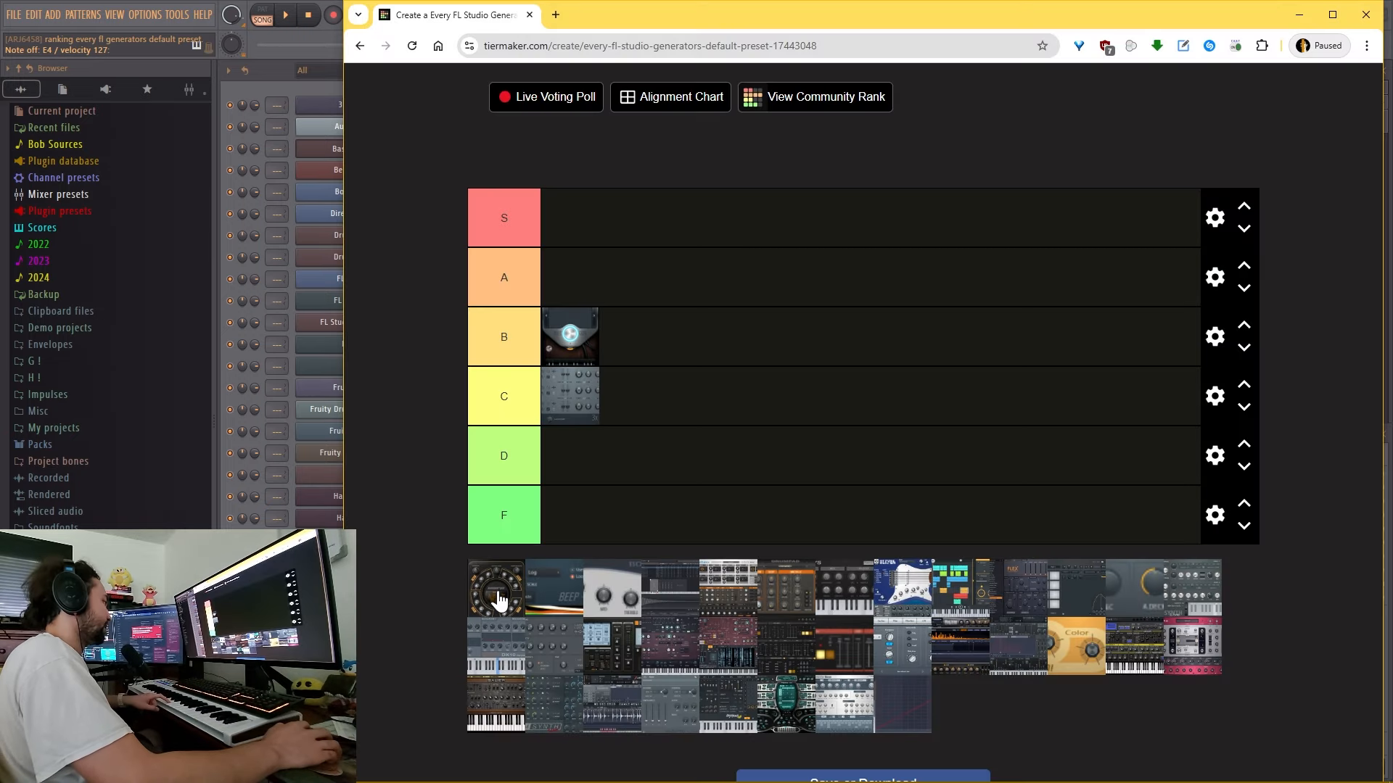
pyautogui.moveTo(496, 588); pyautogui.dragTo(578, 466)
pyautogui.hotkey('alt', 'Tab')
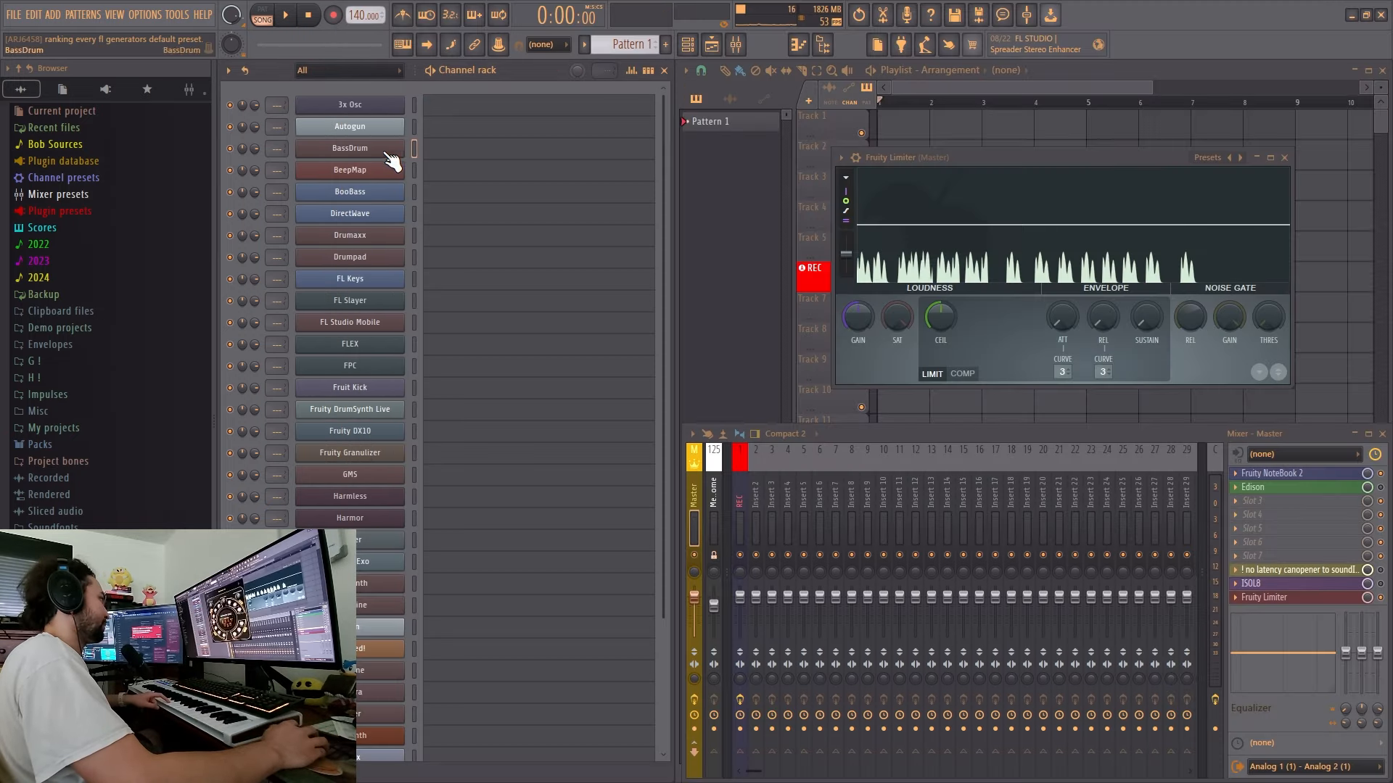
# - Open the BeepMap generator, record its default sound in Edison, play back a selected section and close Edison
pyautogui.click(382, 171)
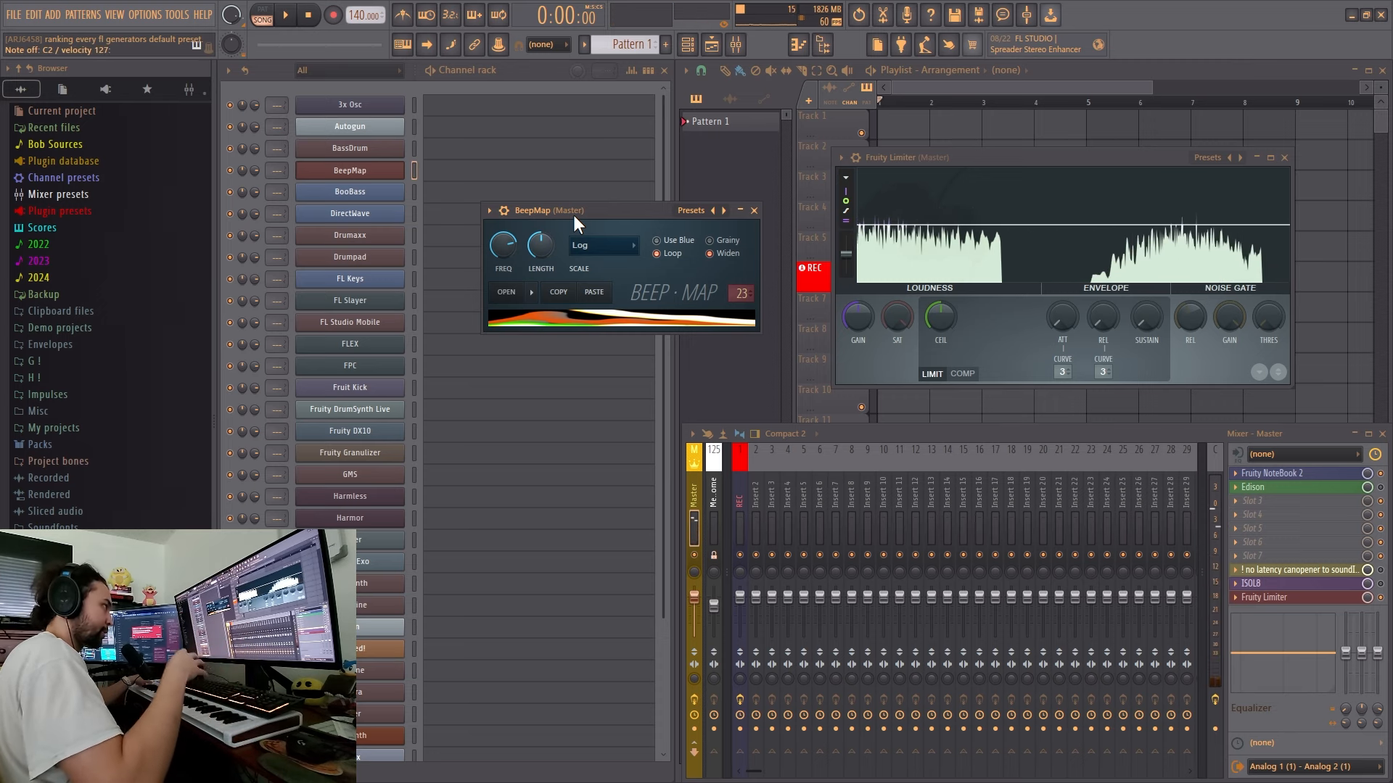
pyautogui.hotkey('ctrl', 'e')
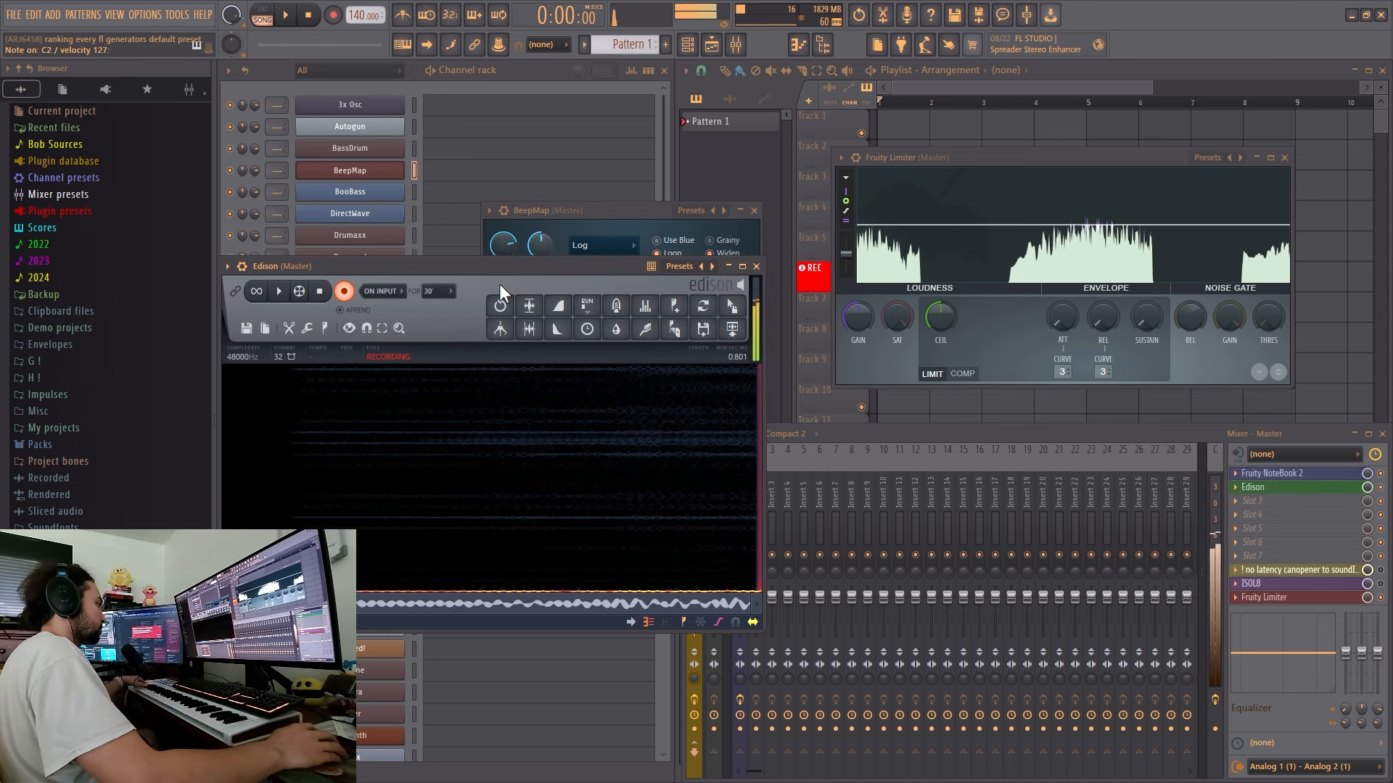
pyautogui.press('space')
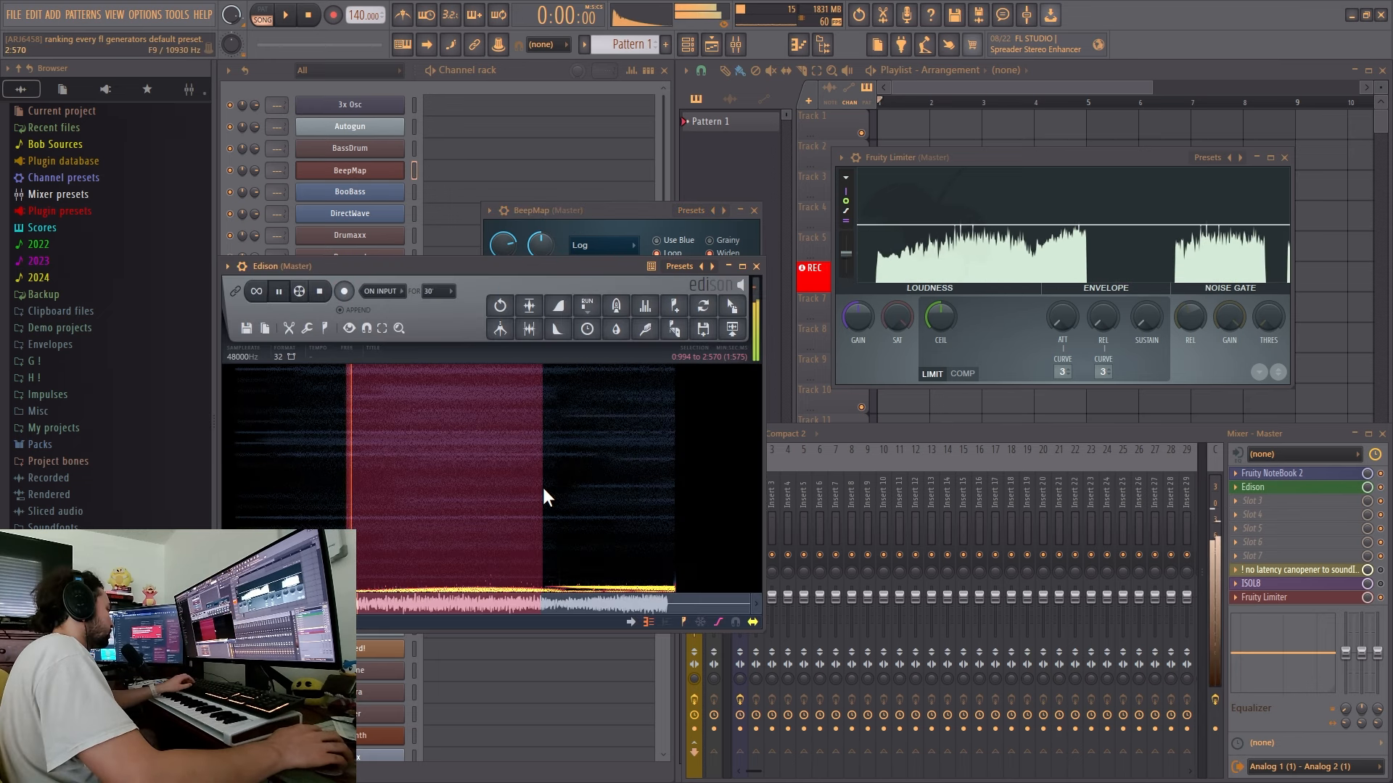
pyautogui.moveTo(347, 505); pyautogui.dragTo(401, 502)
pyautogui.press('space')
pyautogui.press('space')
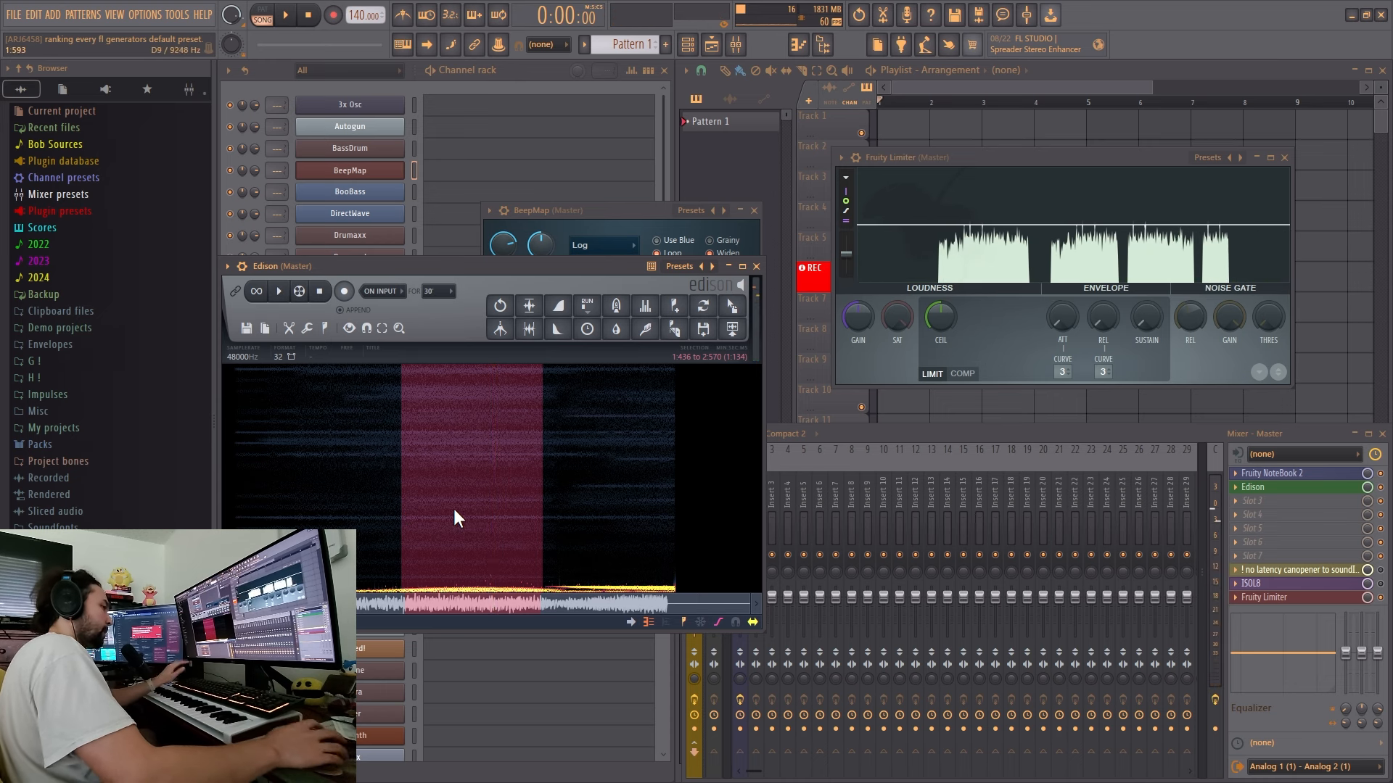
pyautogui.click(1253, 487)
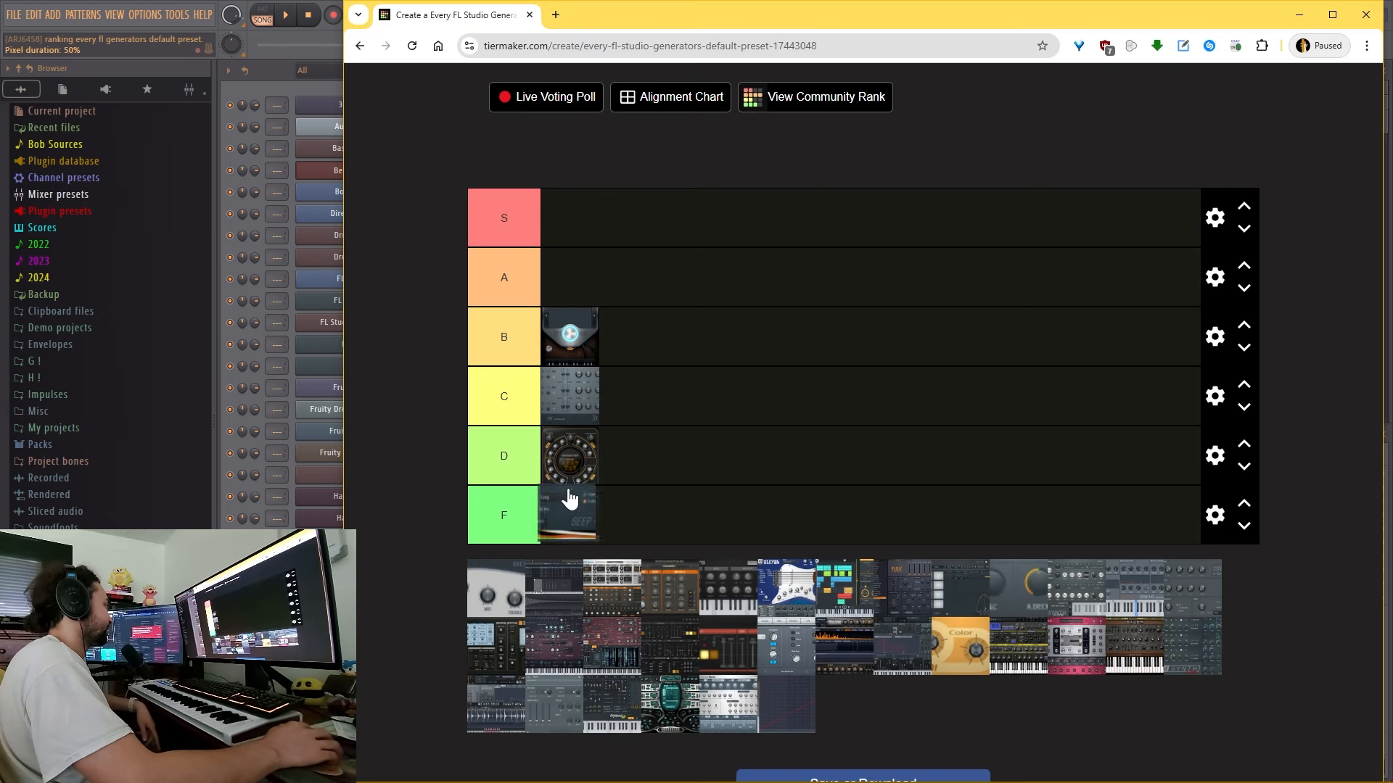
# - Place BeepMap in the D tier and BooBass in the A tier of the TierMaker list
pyautogui.moveTo(572, 497); pyautogui.dragTo(638, 472)
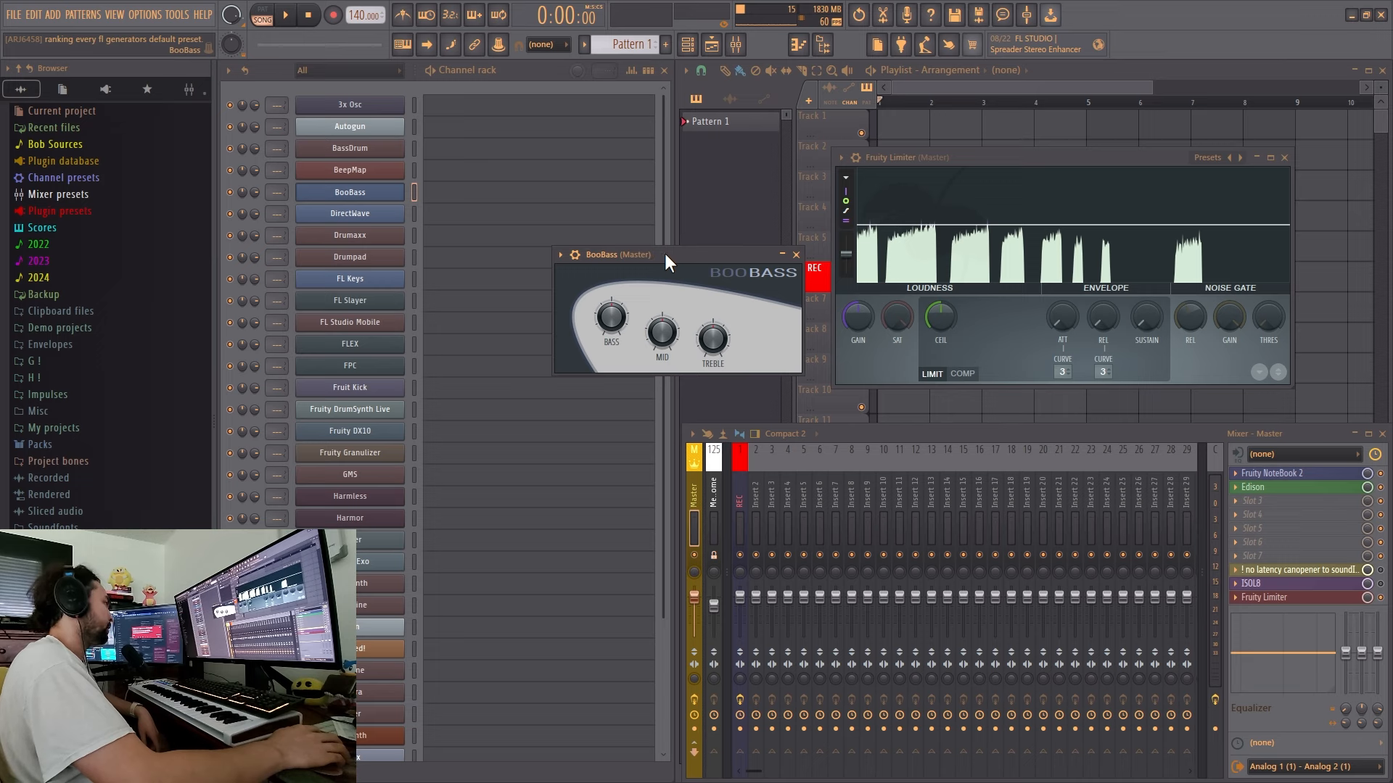
pyautogui.moveTo(598, 141); pyautogui.dragTo(681, 145)
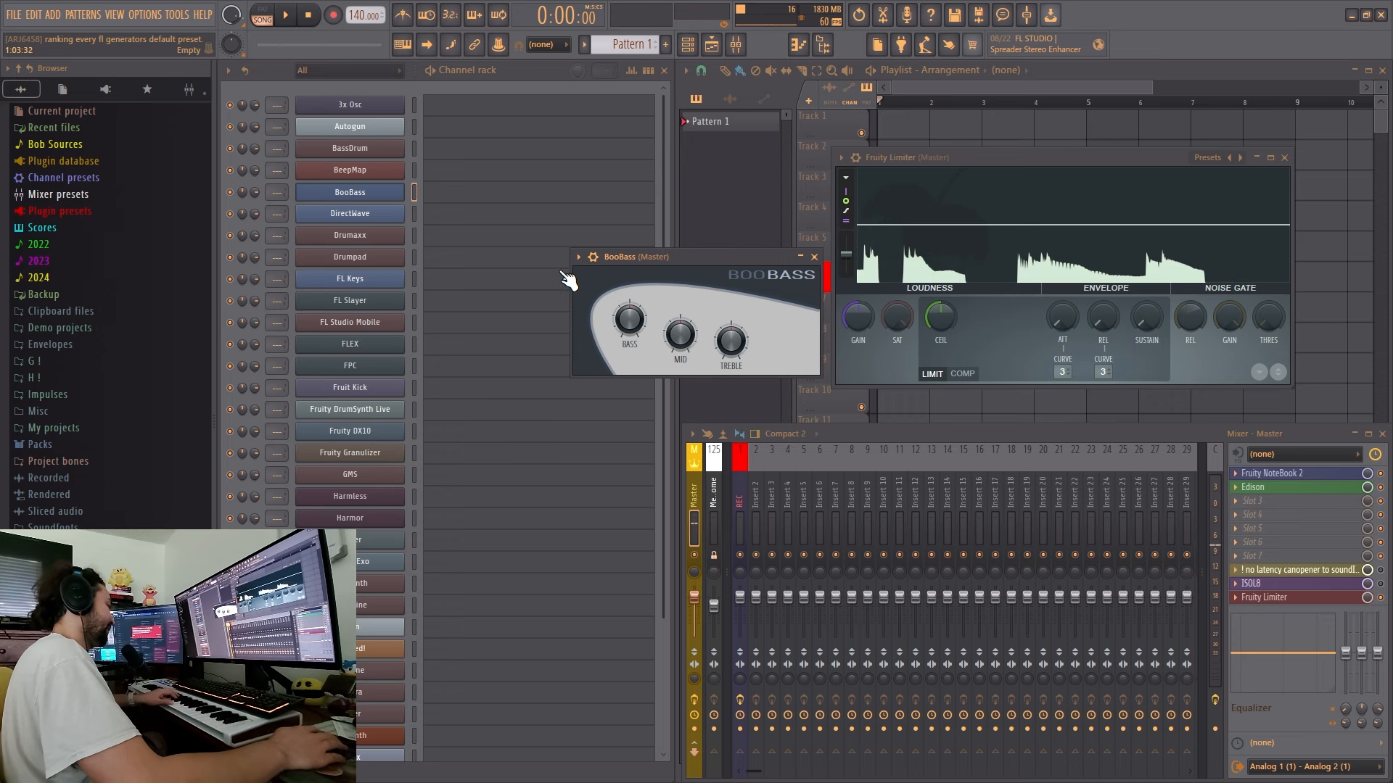
pyautogui.hotkey('alt', 'Tab')
pyautogui.moveTo(496, 605); pyautogui.dragTo(638, 280)
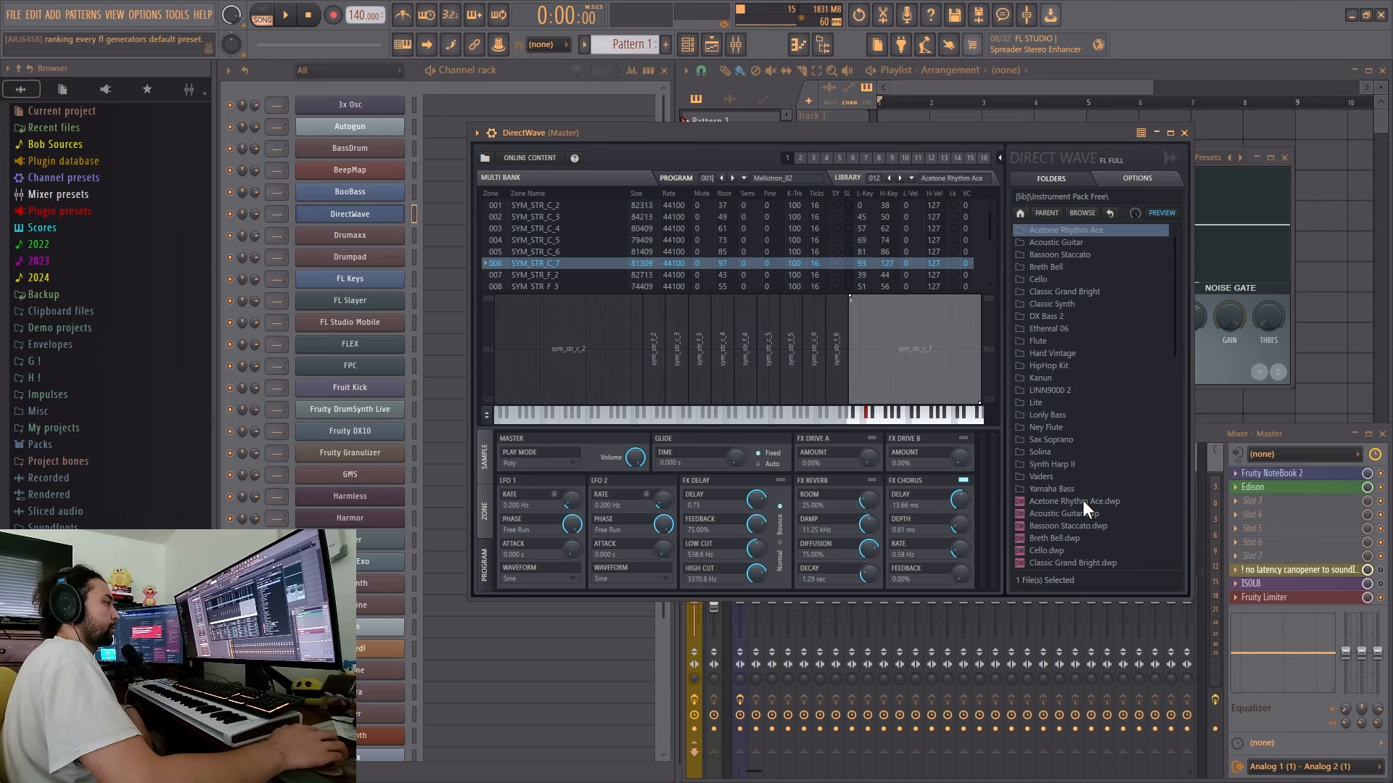
# - Browse DirectWave's Instrument Pack Free folder in FL Studio and load Acetone Rhythm Ace.dwp
pyautogui.scroll(-5, 1082, 499)
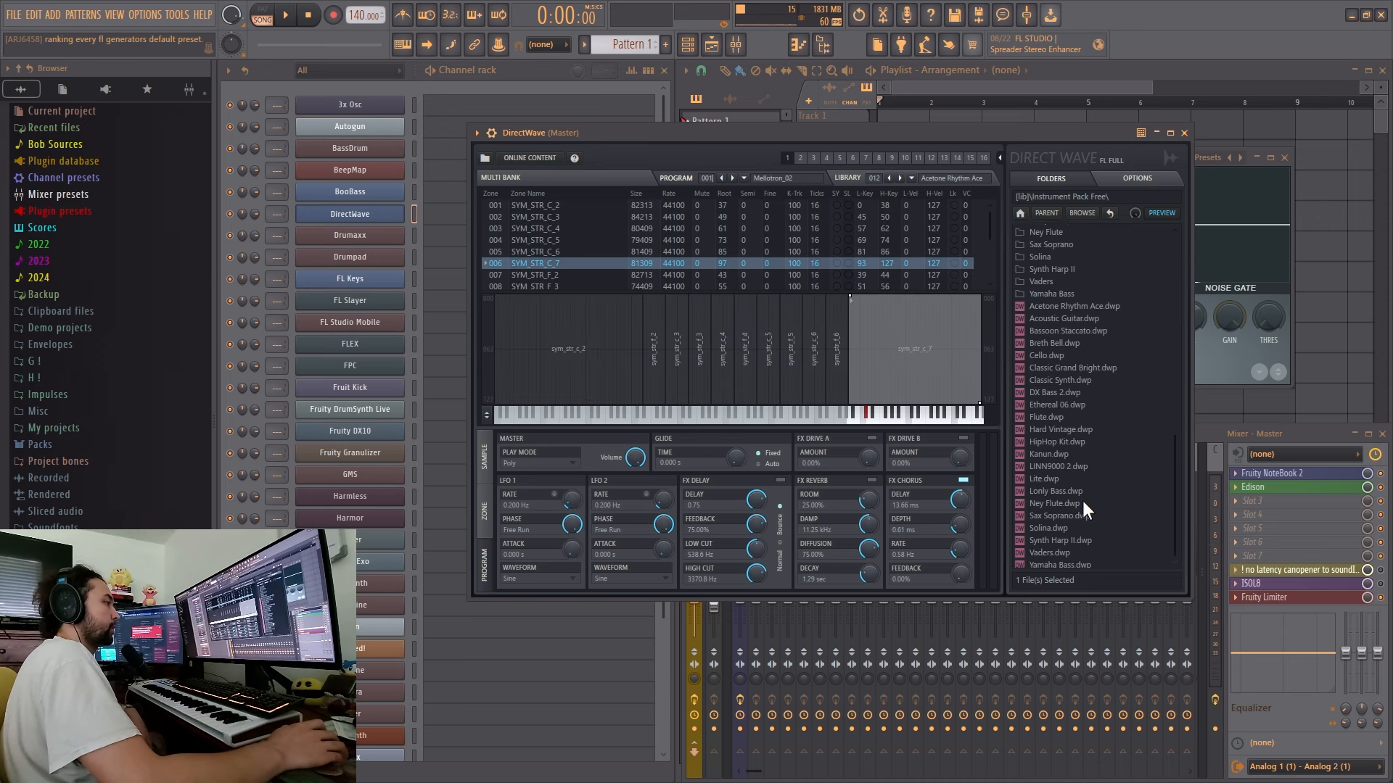
pyautogui.scroll(4, 1082, 499)
pyautogui.scroll(3, 1082, 500)
pyautogui.click(1083, 501)
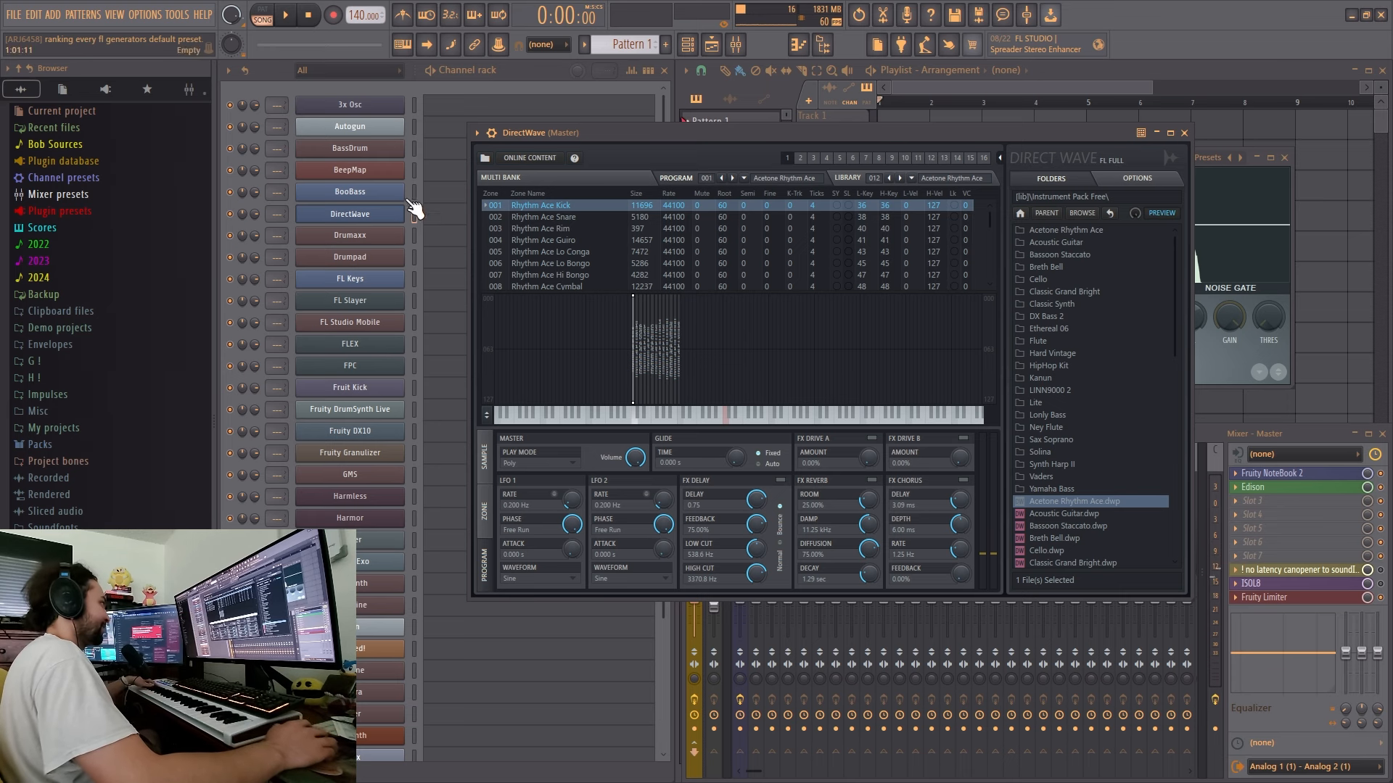
# - Place DirectWave in the D tier and Drumaxx in the F tier on TierMaker, and return to FL Studio
pyautogui.hotkey('alt', 'Tab')
pyautogui.moveTo(519, 578); pyautogui.dragTo(702, 470)
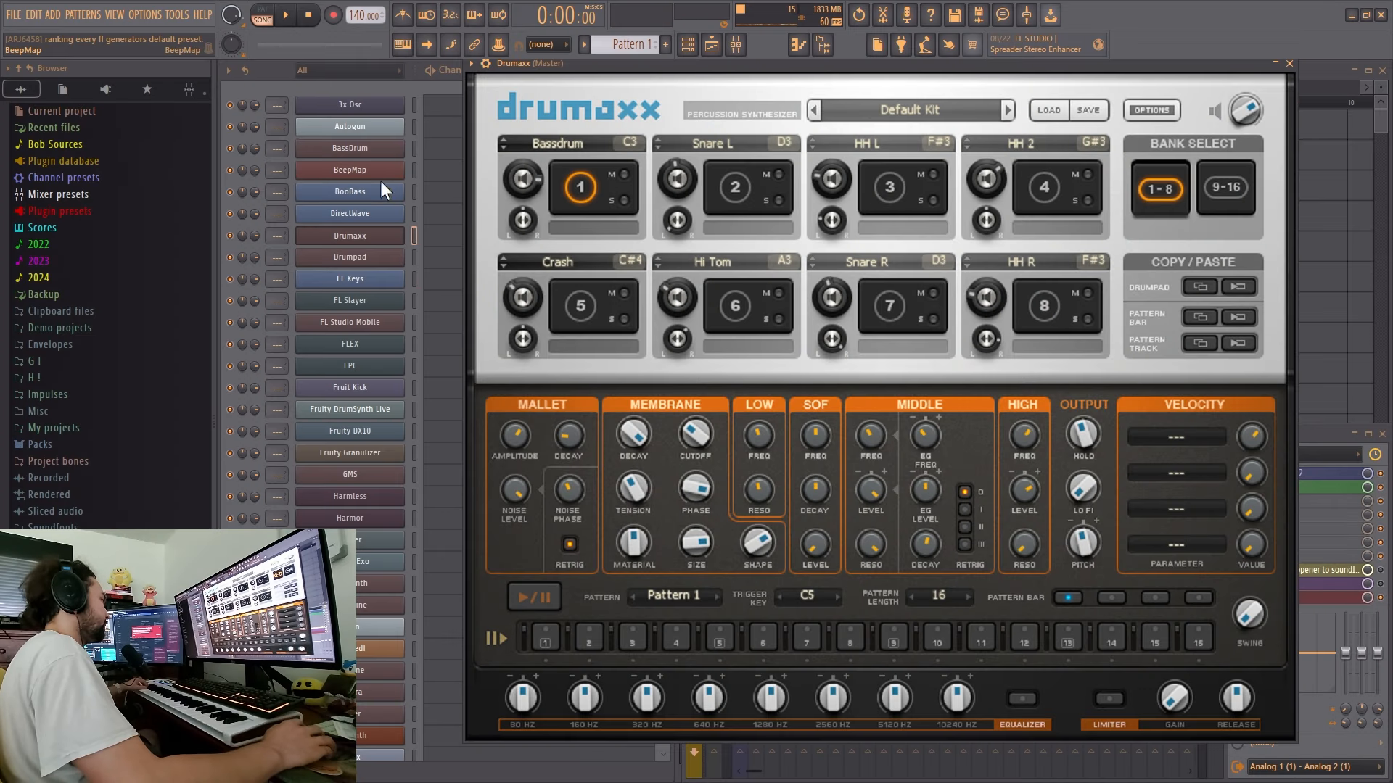
pyautogui.moveTo(597, 77); pyautogui.dragTo(514, 103)
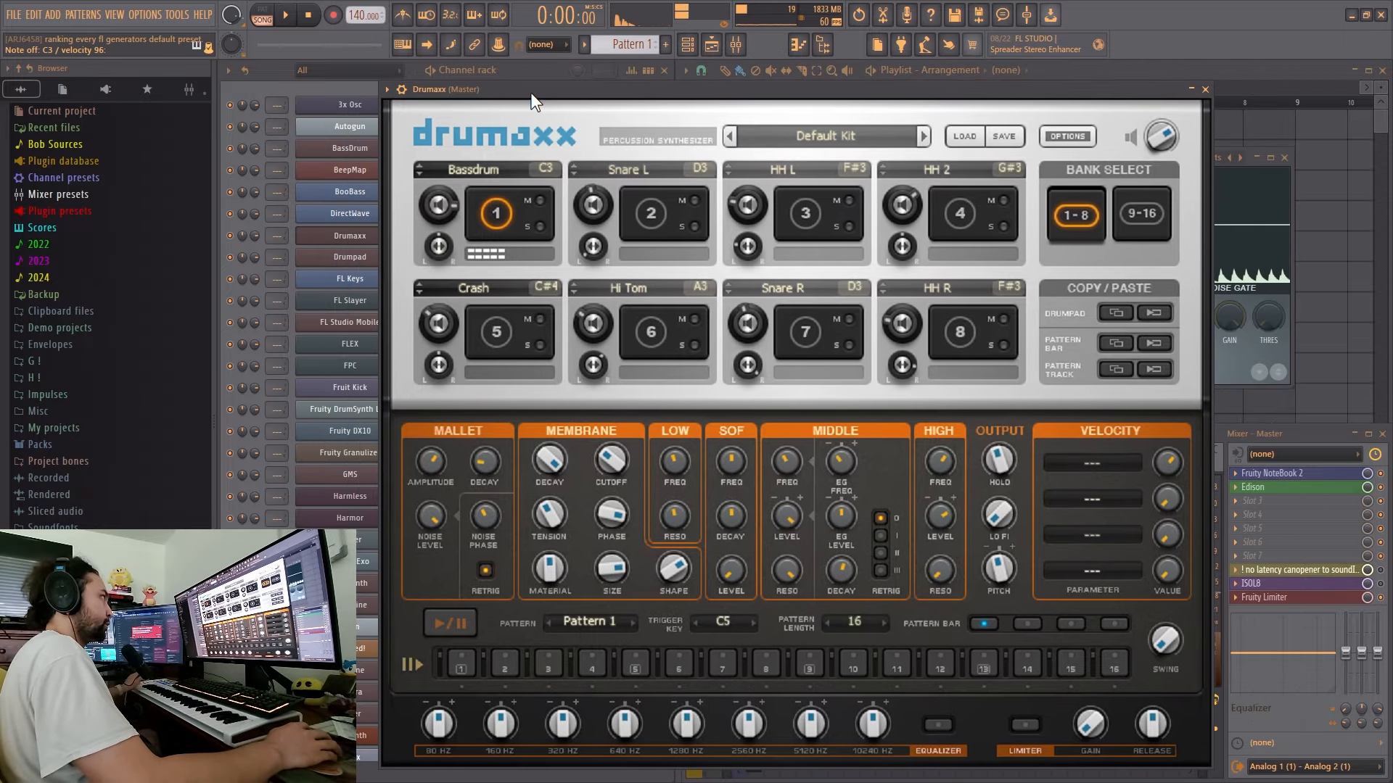
pyautogui.moveTo(531, 101); pyautogui.dragTo(535, 100)
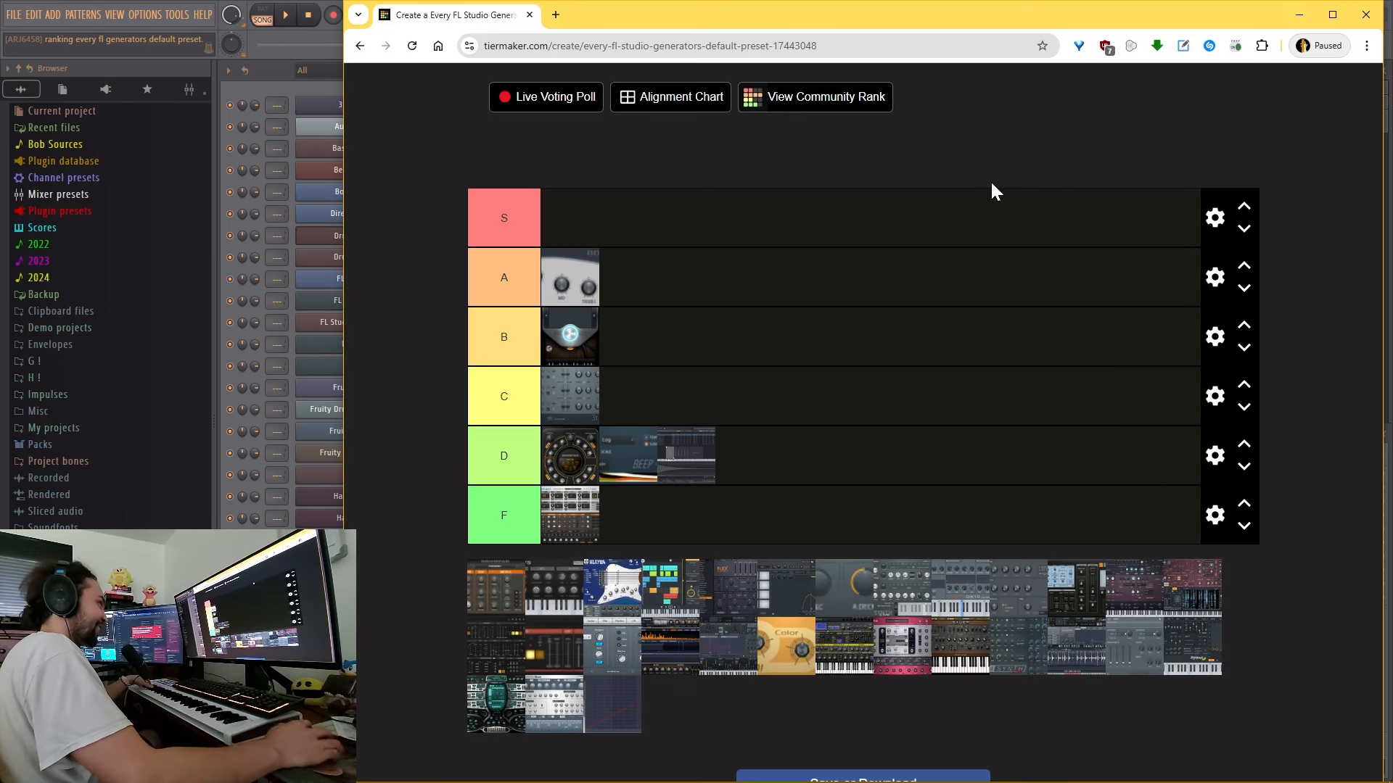
pyautogui.click(1298, 14)
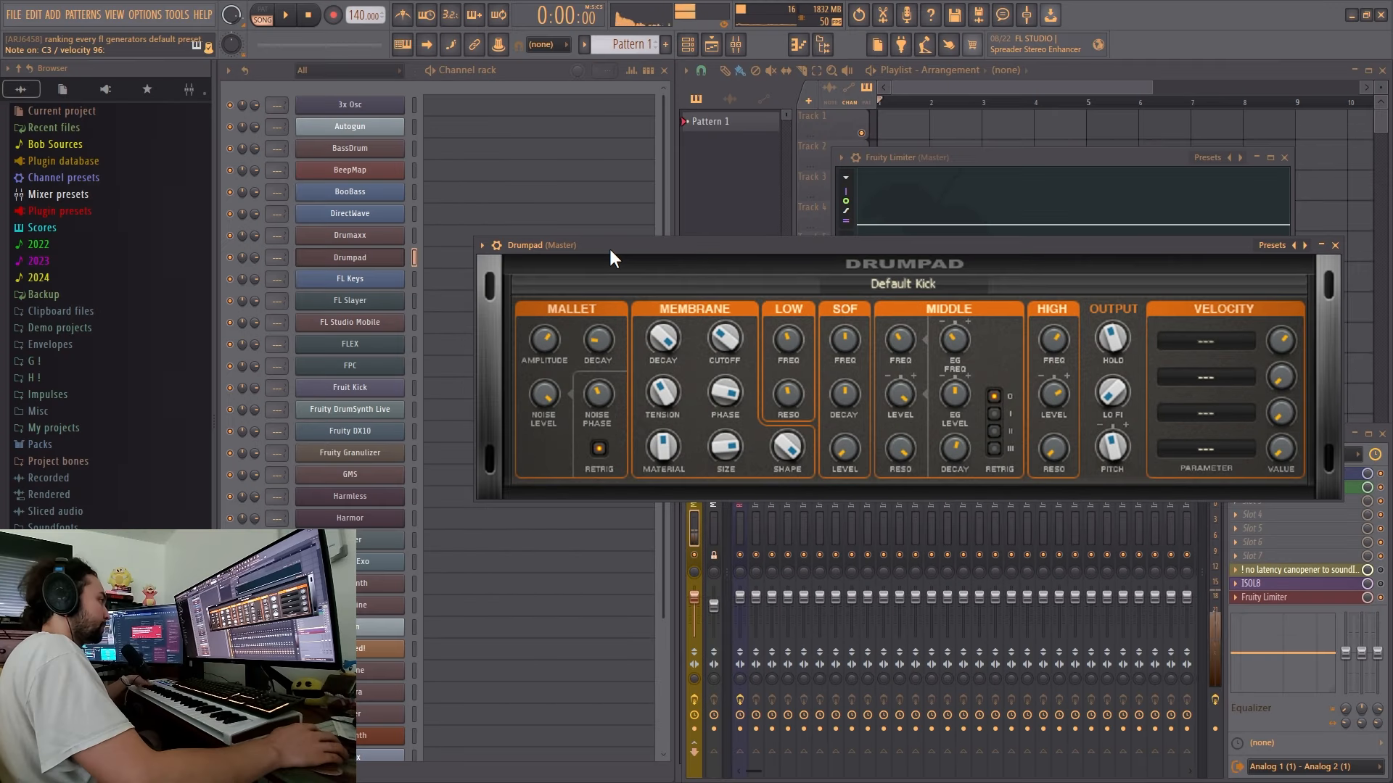
# - Try out the Drumpad generator, place it in the F tier on TierMaker and return to FL Studio
pyautogui.click(415, 235)
pyautogui.click(712, 245)
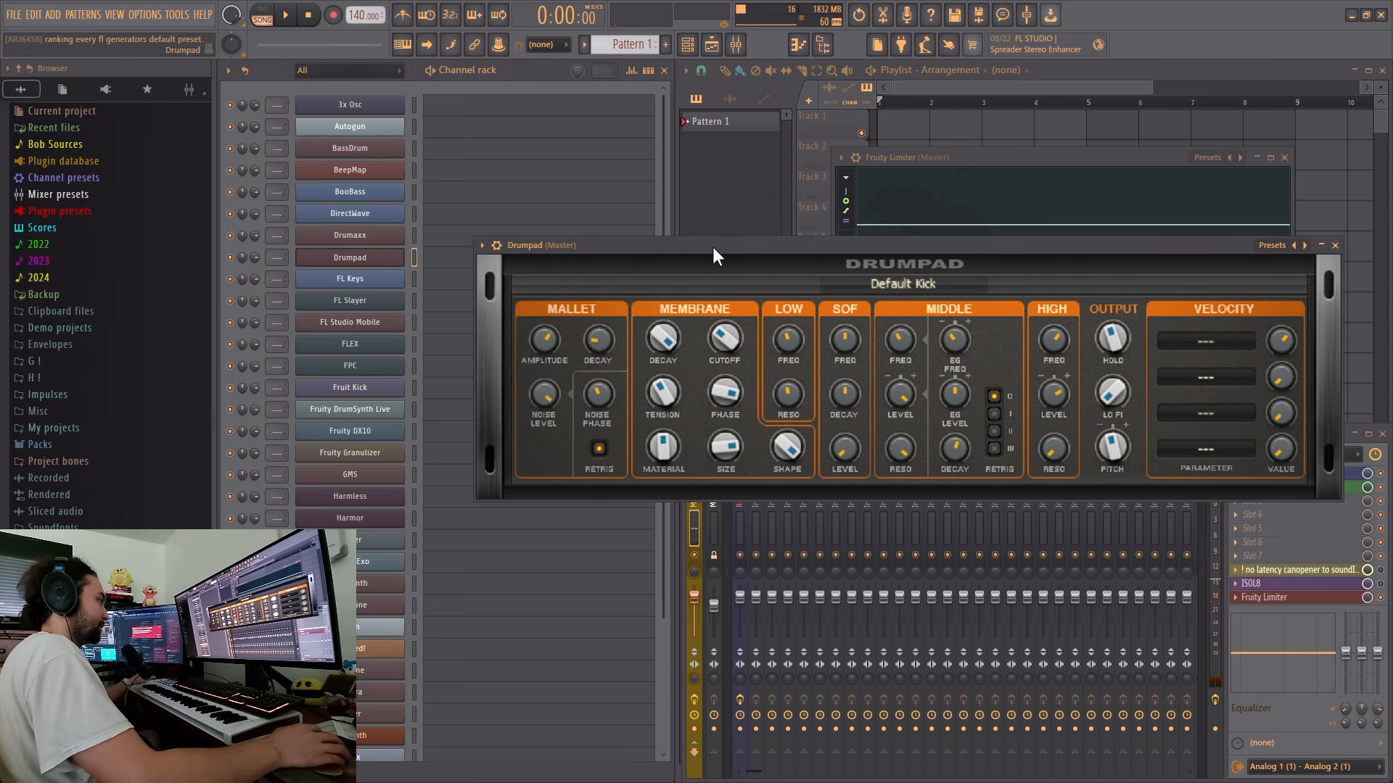
pyautogui.click(412, 253)
pyautogui.click(367, 776)
pyautogui.moveTo(475, 595); pyautogui.dragTo(662, 525)
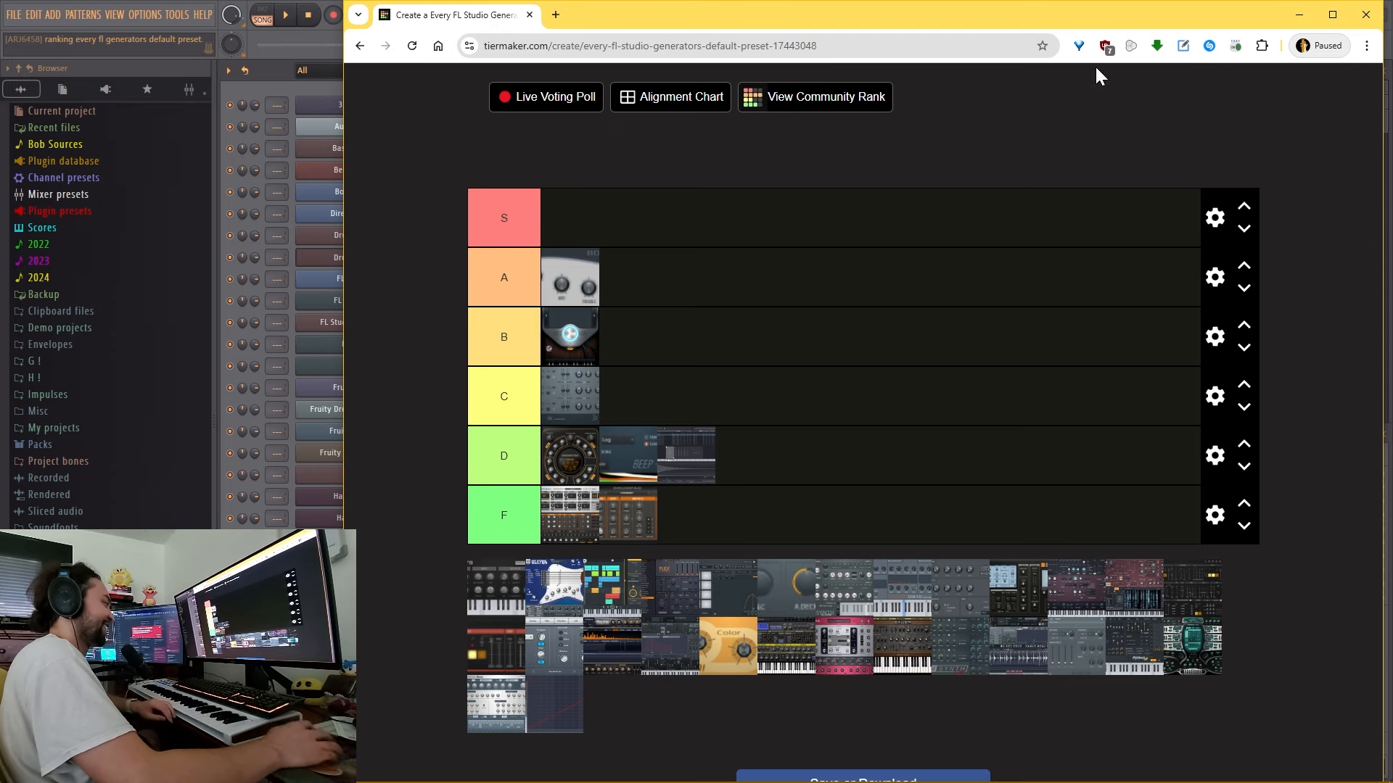
pyautogui.click(1298, 15)
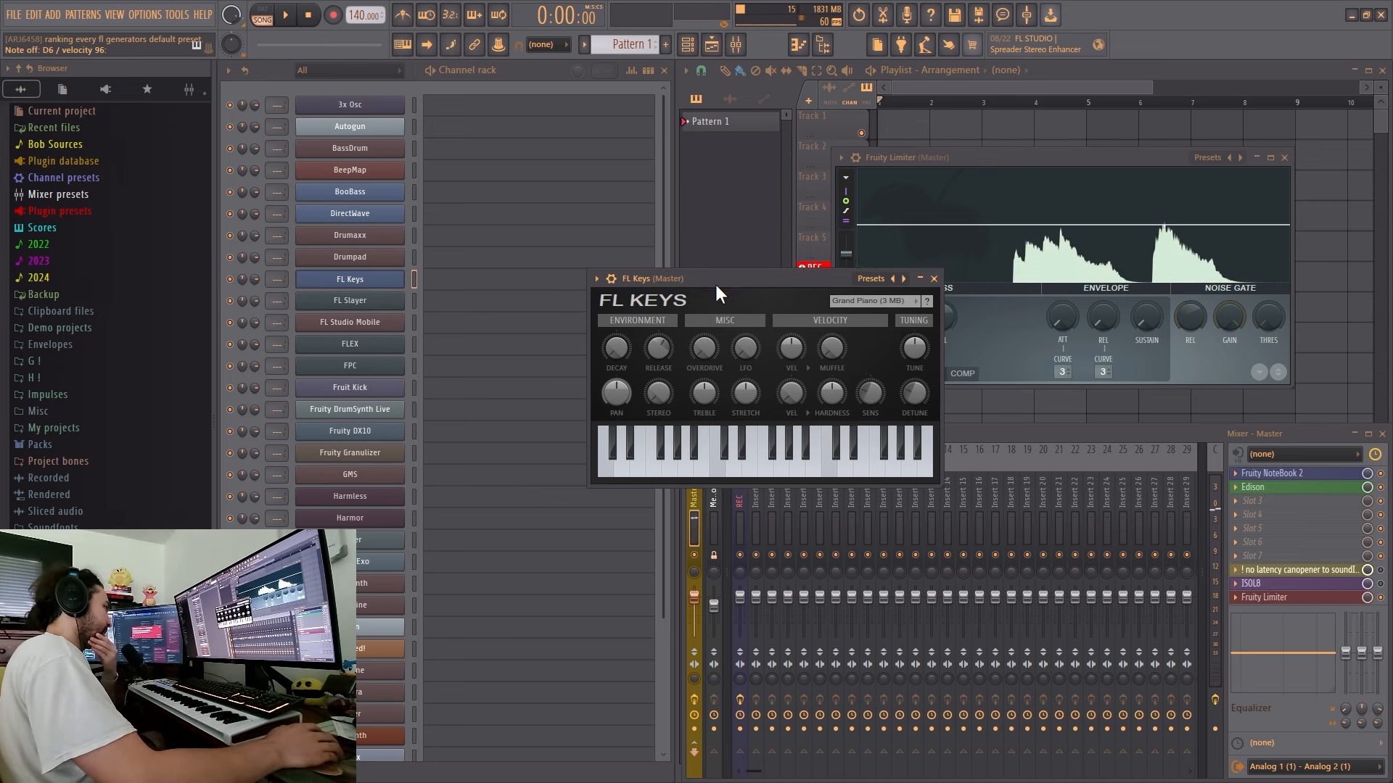
# - Switch to the TierMaker page in Chrome and place FL Keys in the B tier
pyautogui.press('super')
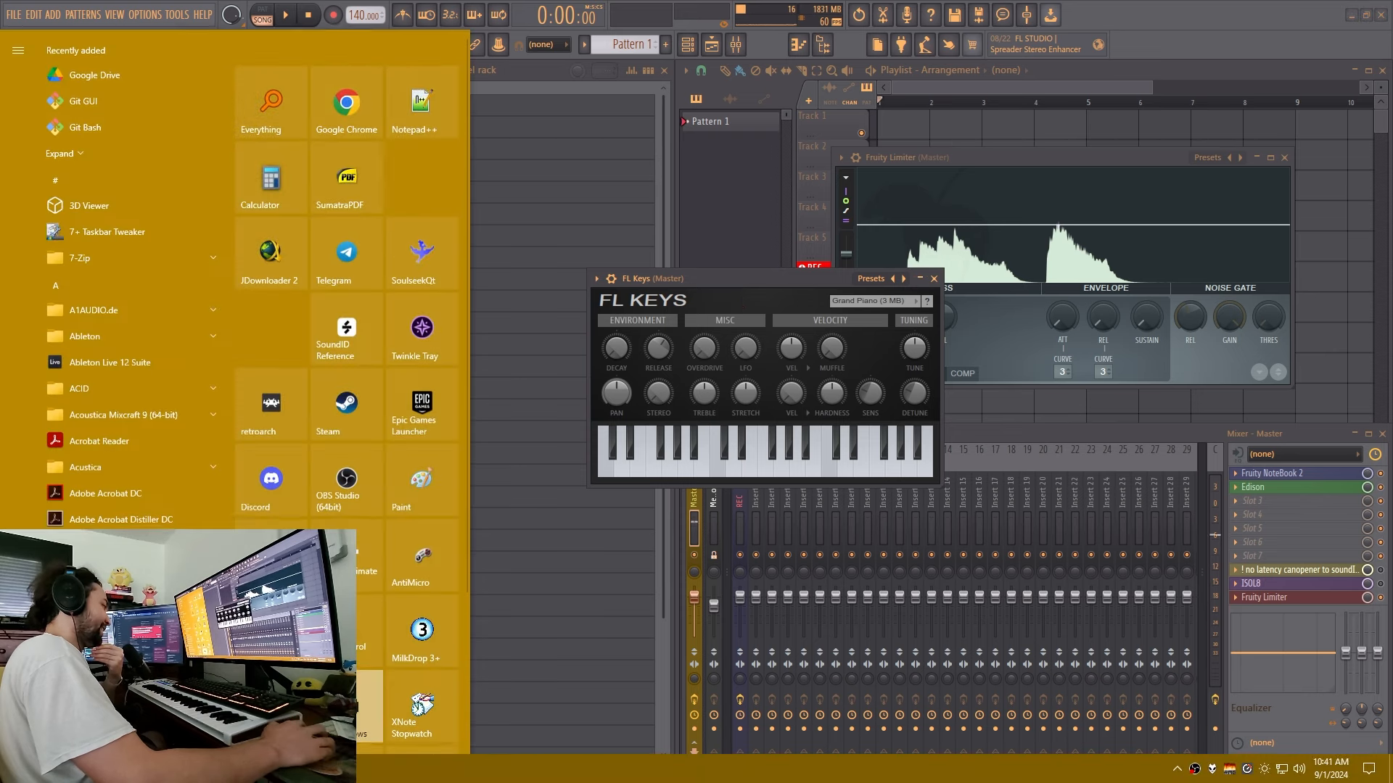
pyautogui.click(378, 771)
pyautogui.moveTo(501, 596); pyautogui.dragTo(626, 356)
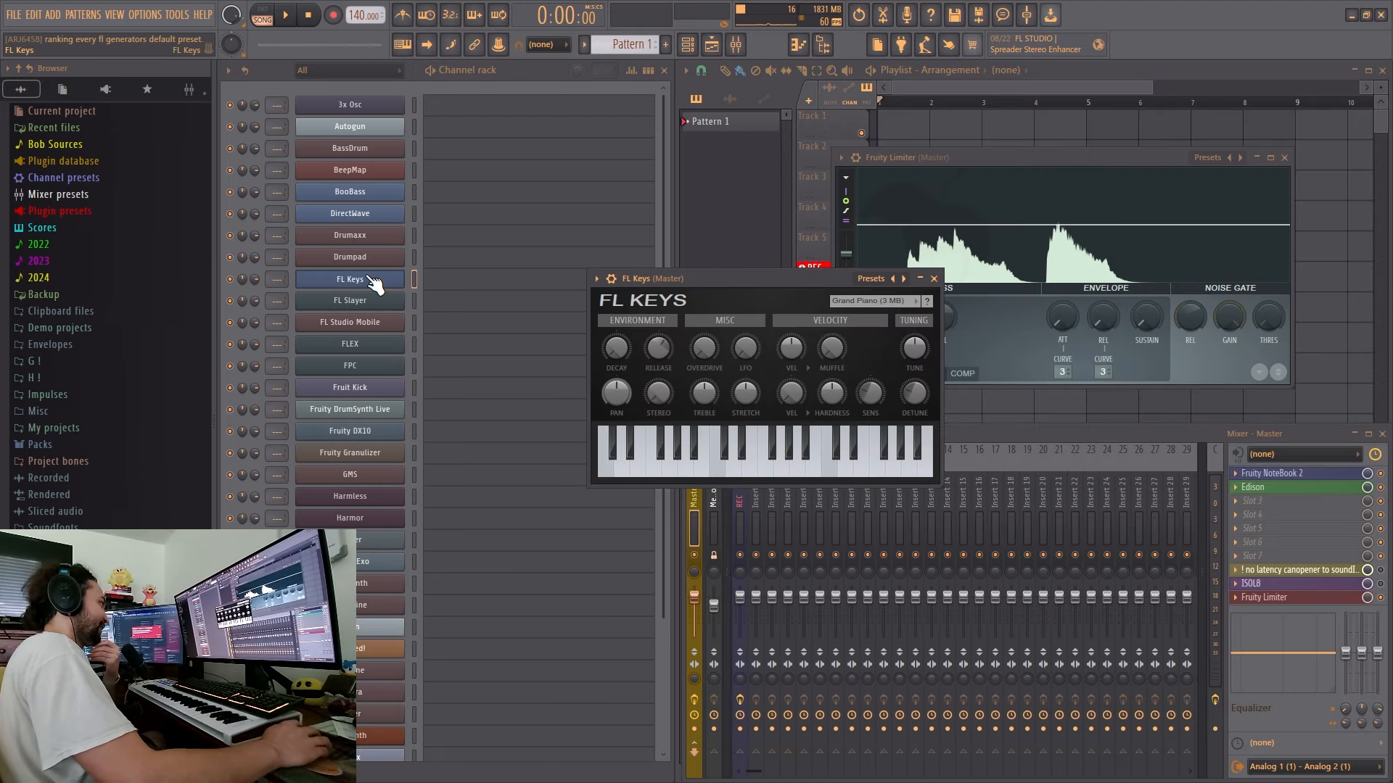
# - Open the FL Slayer generator in FL Studio and place it in the S tier on TierMaker
pyautogui.click(374, 300)
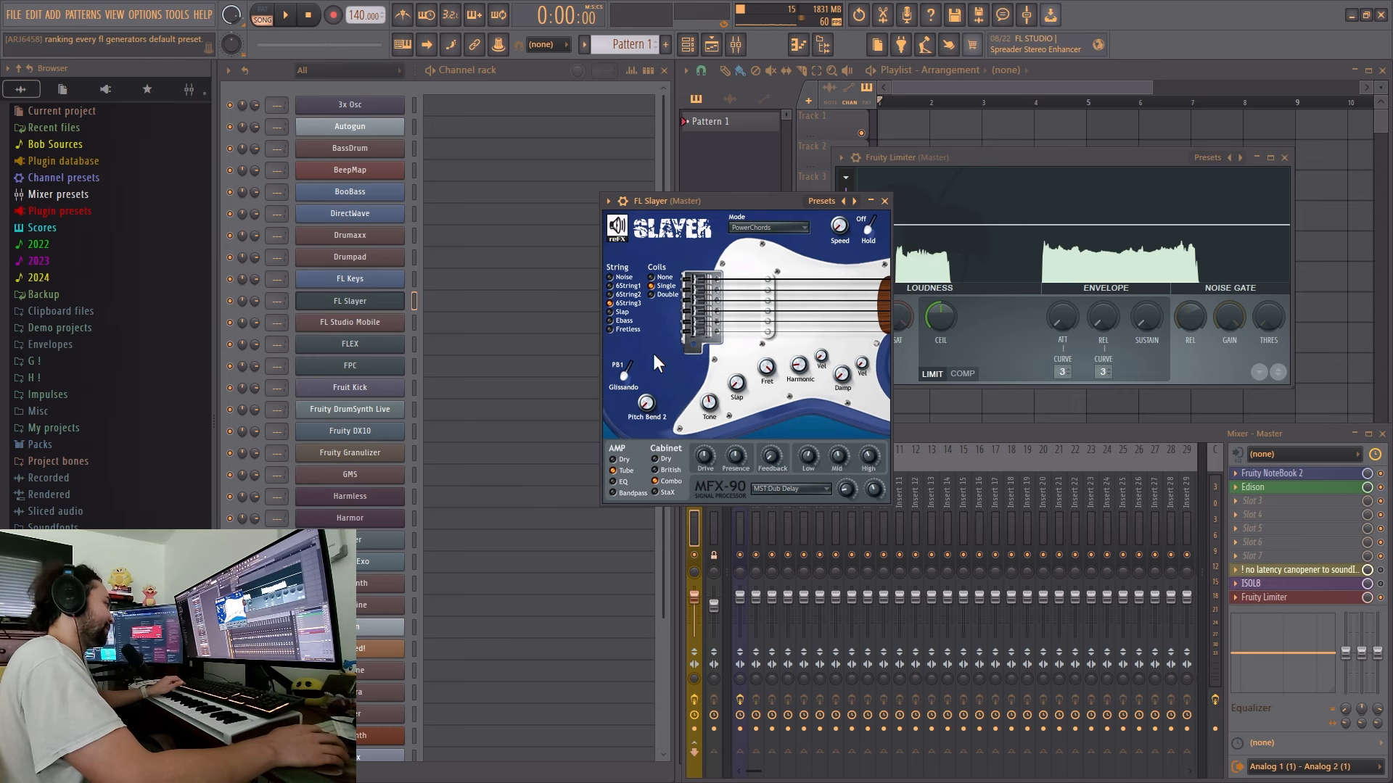
pyautogui.hotkey('alt', 'Tab')
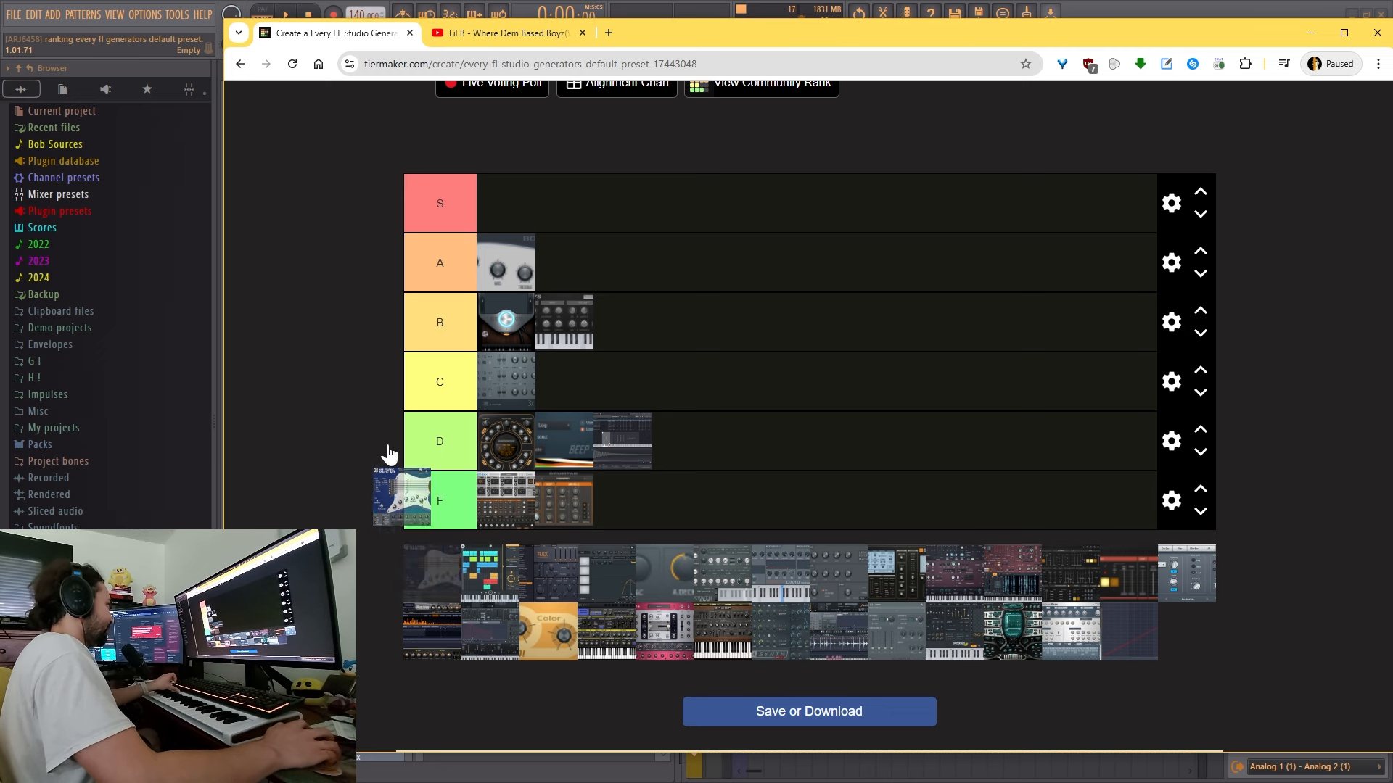
pyautogui.moveTo(388, 453); pyautogui.dragTo(557, 203)
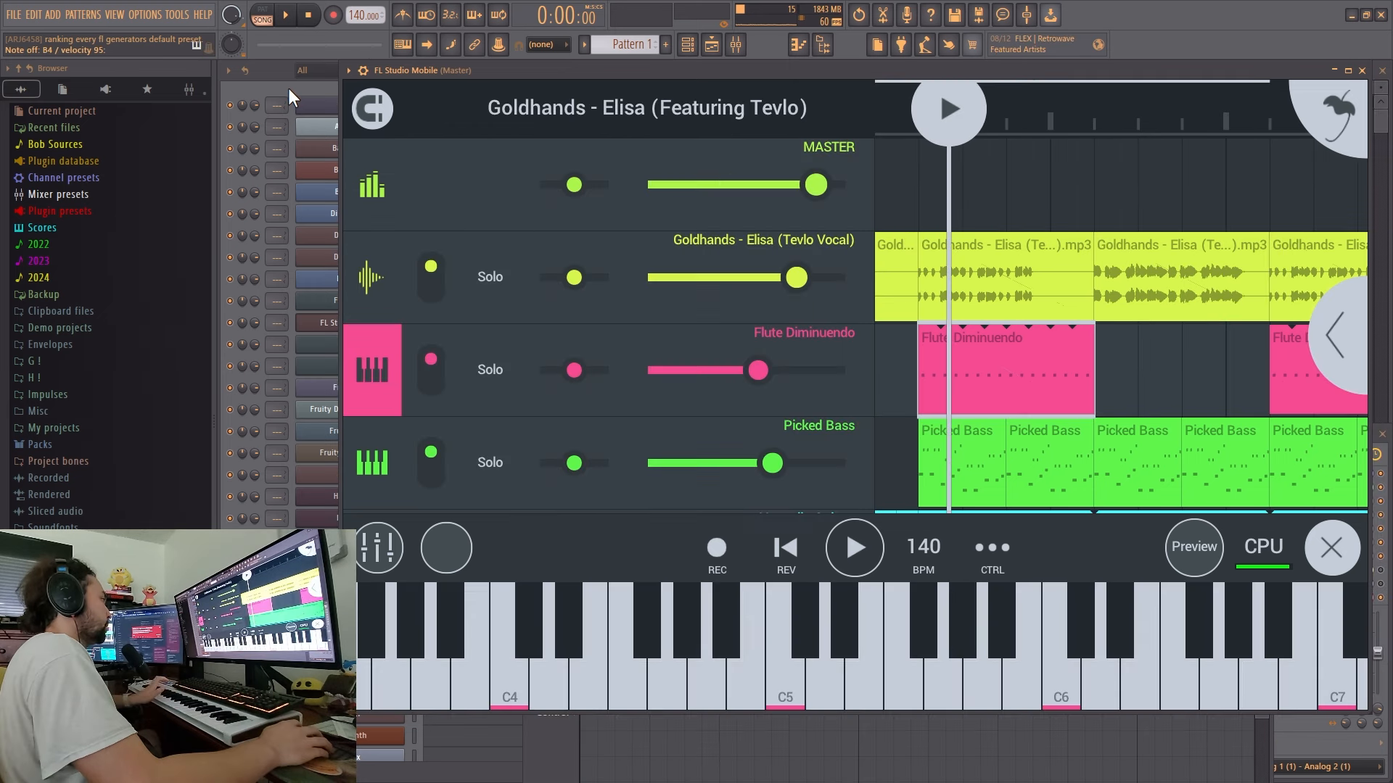
# - Draw a test note at D5 in FL Studio Mobile's piano roll and look through the plugin's demo song tracks
pyautogui.click(288, 87)
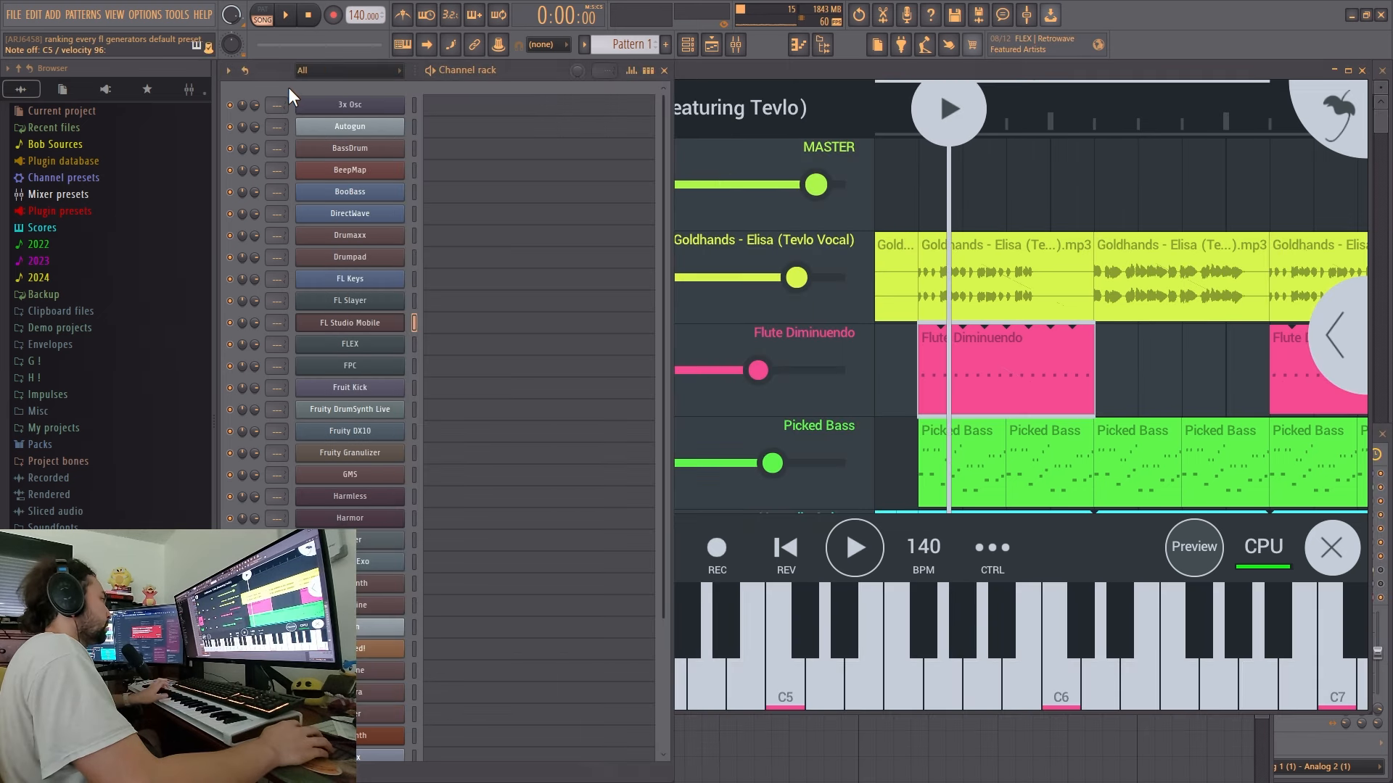
pyautogui.click(466, 327)
pyautogui.moveTo(573, 420)
pyautogui.mouseDown()
pyautogui.moveTo(577, 363)
pyautogui.moveTo(578, 407)
pyautogui.moveTo(630, 393)
pyautogui.moveTo(630, 483)
pyautogui.moveTo(630, 459)
pyautogui.mouseUp()
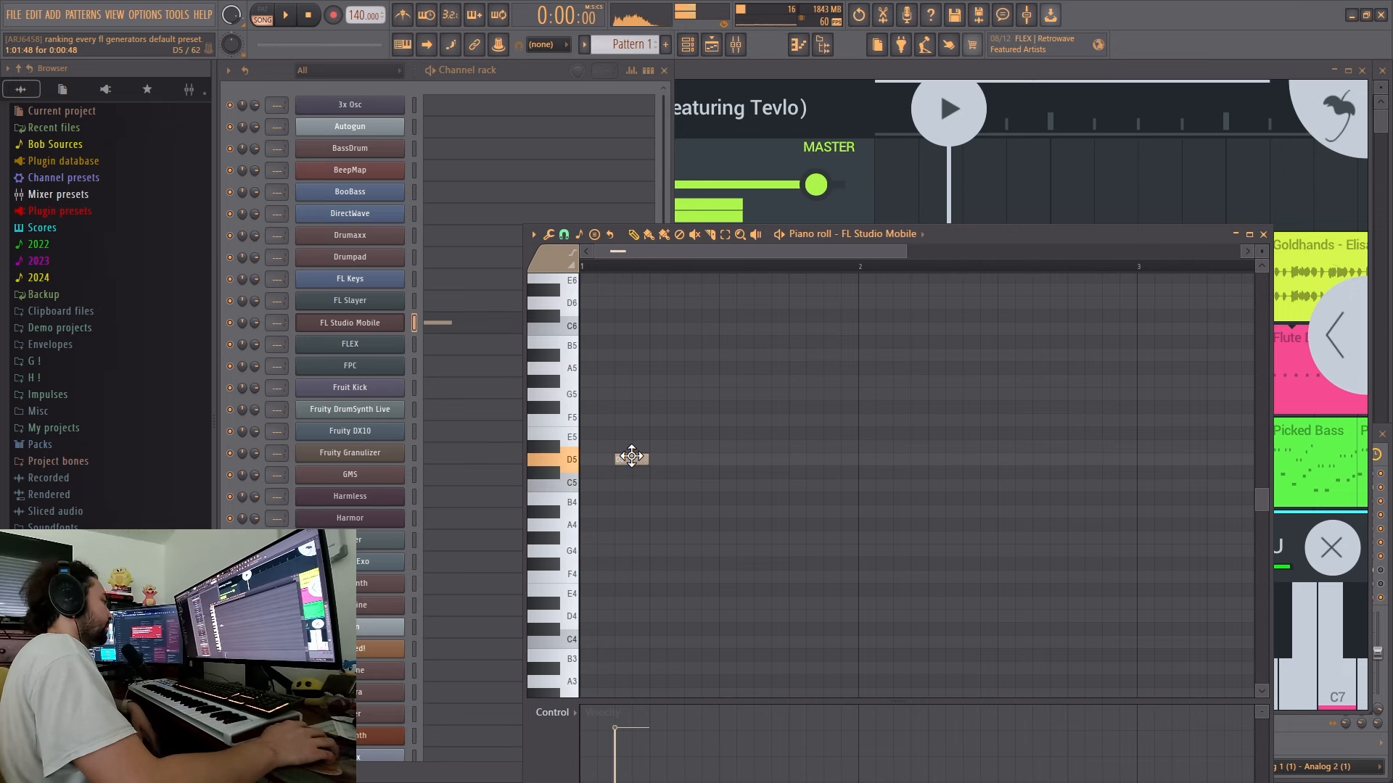
pyautogui.click(1115, 73)
pyautogui.scroll(-3, 834, 353)
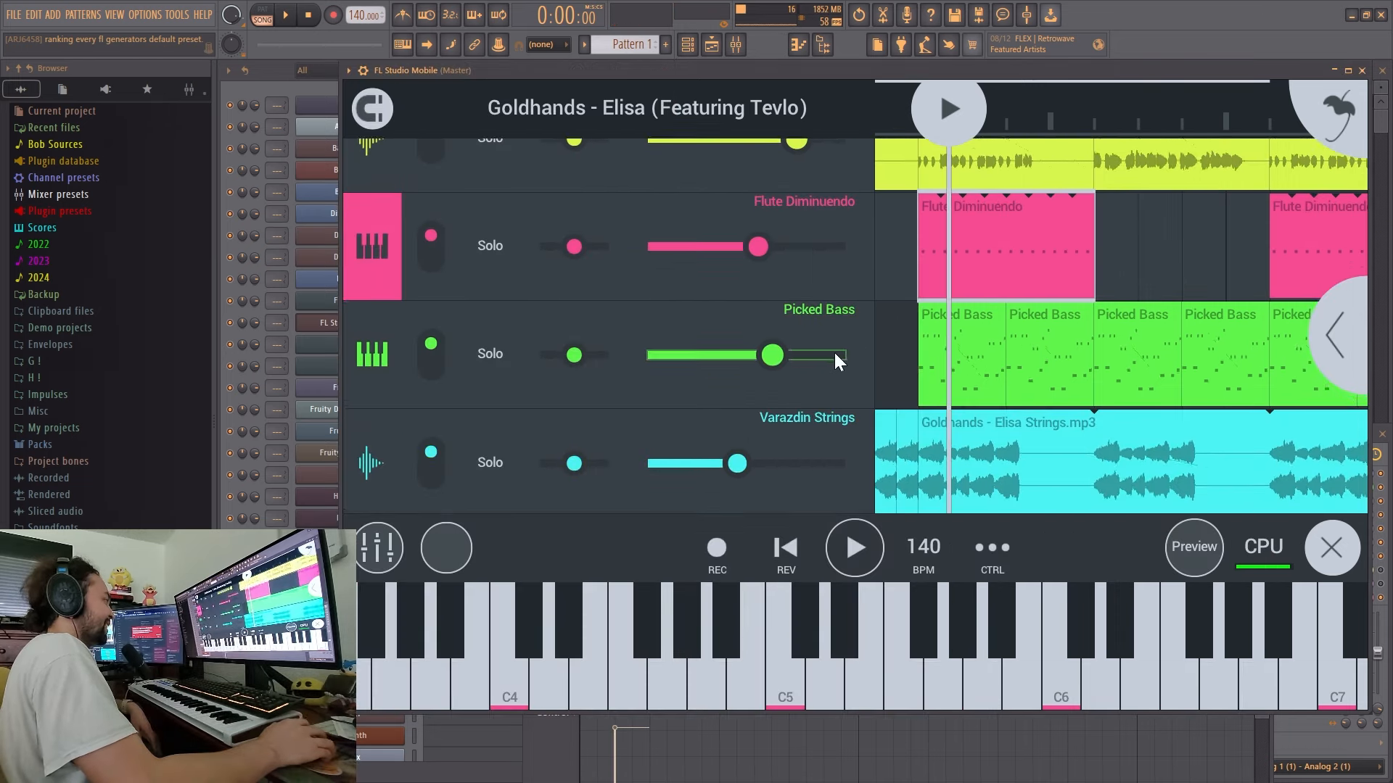
pyautogui.scroll(3, 885, 327)
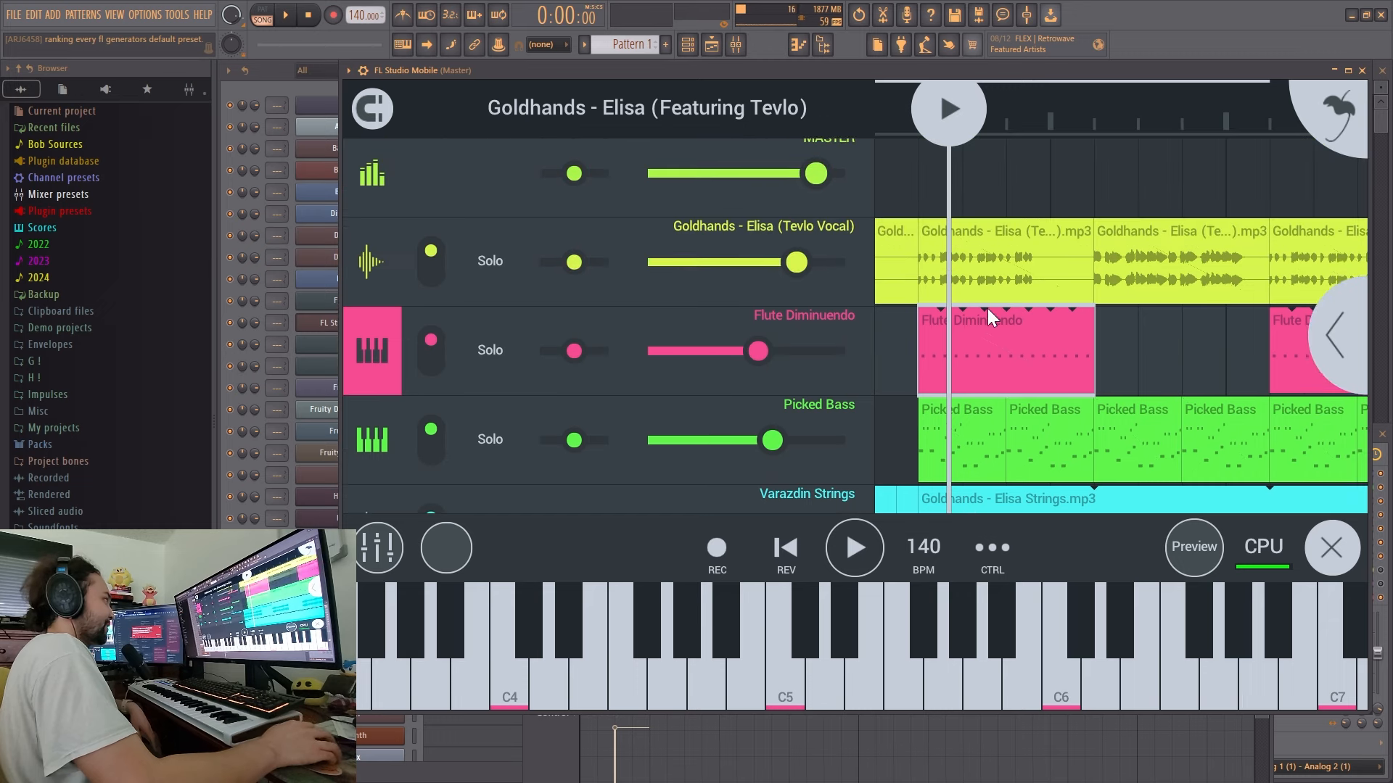
# - Reopen FL Studio Mobile's piano roll, try the test note at another pitch and delete the test notes
pyautogui.click(338, 116)
pyautogui.click(466, 323)
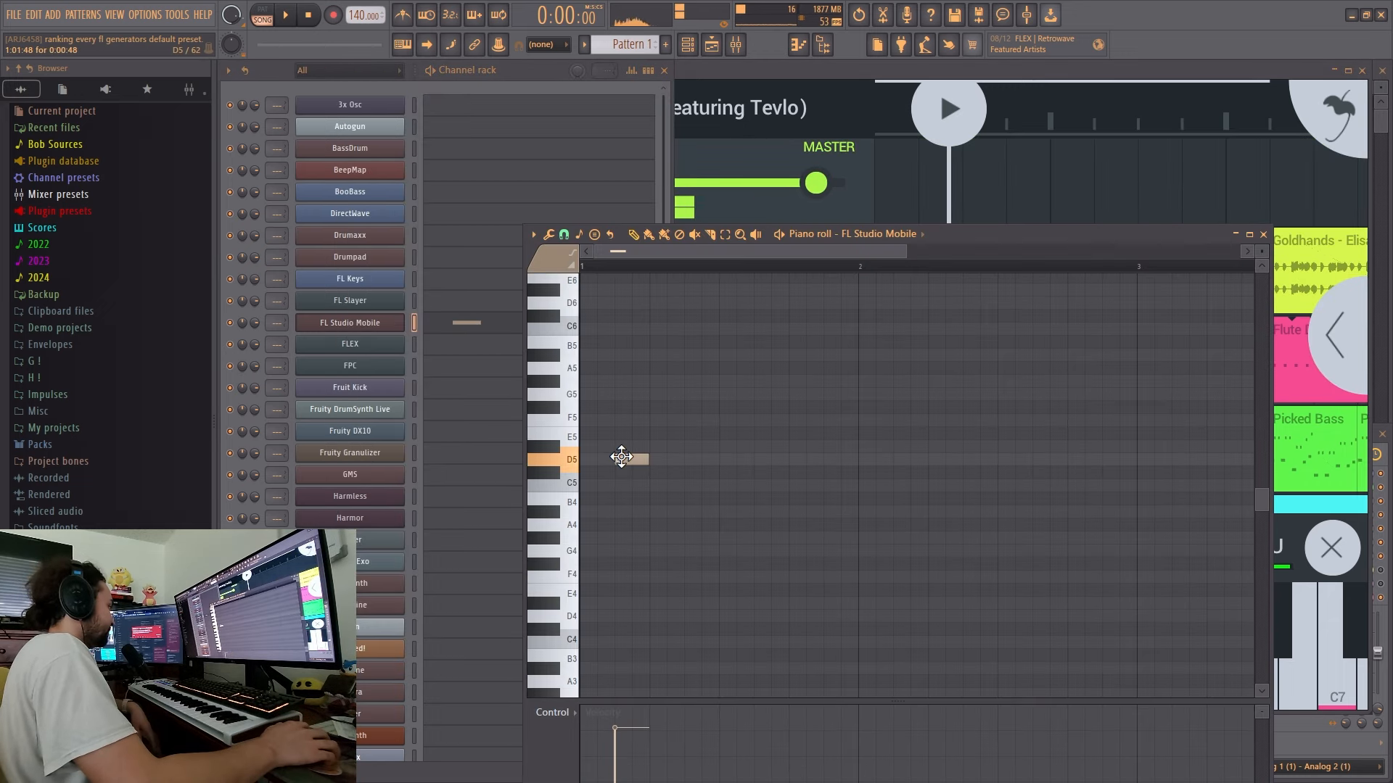
pyautogui.moveTo(621, 456); pyautogui.dragTo(574, 368)
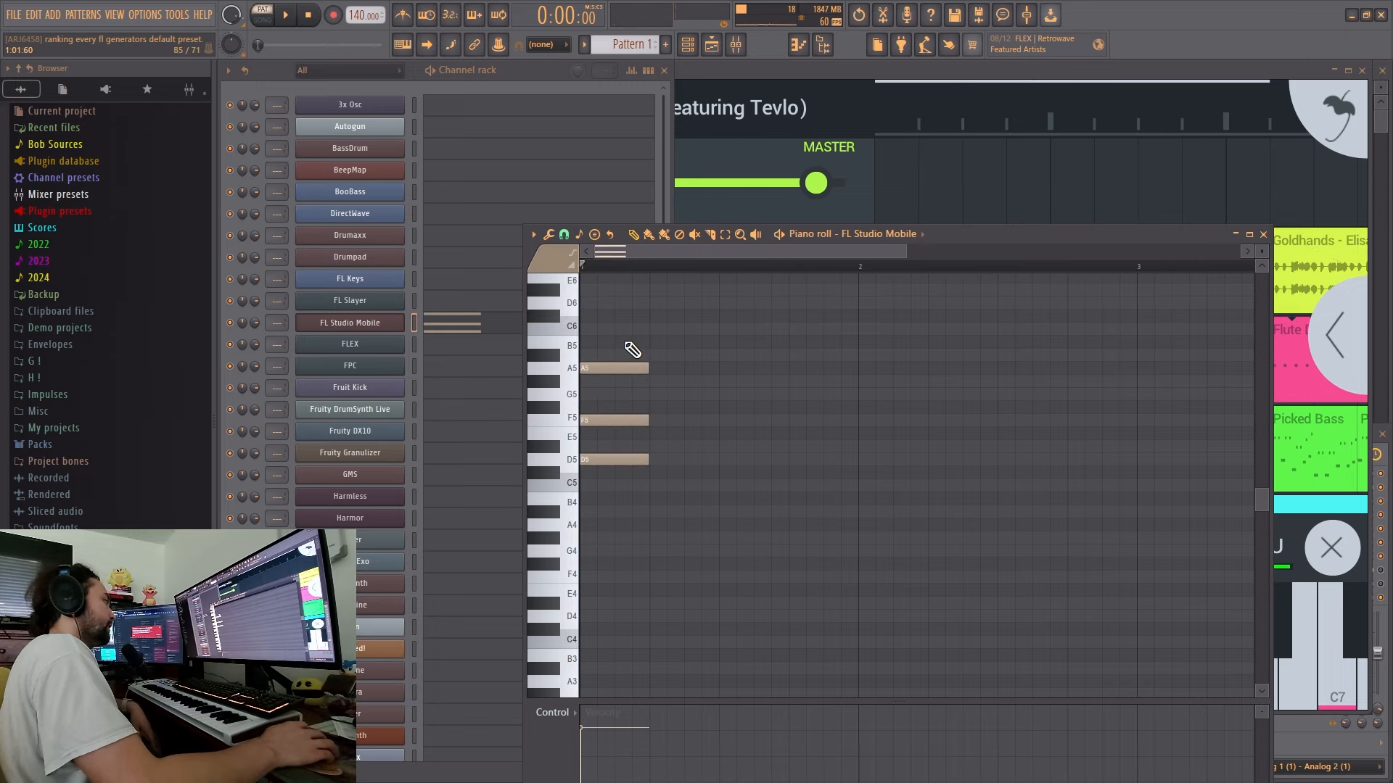
pyautogui.rightClick(630, 368)
pyautogui.rightClick(627, 420)
pyautogui.rightClick(625, 459)
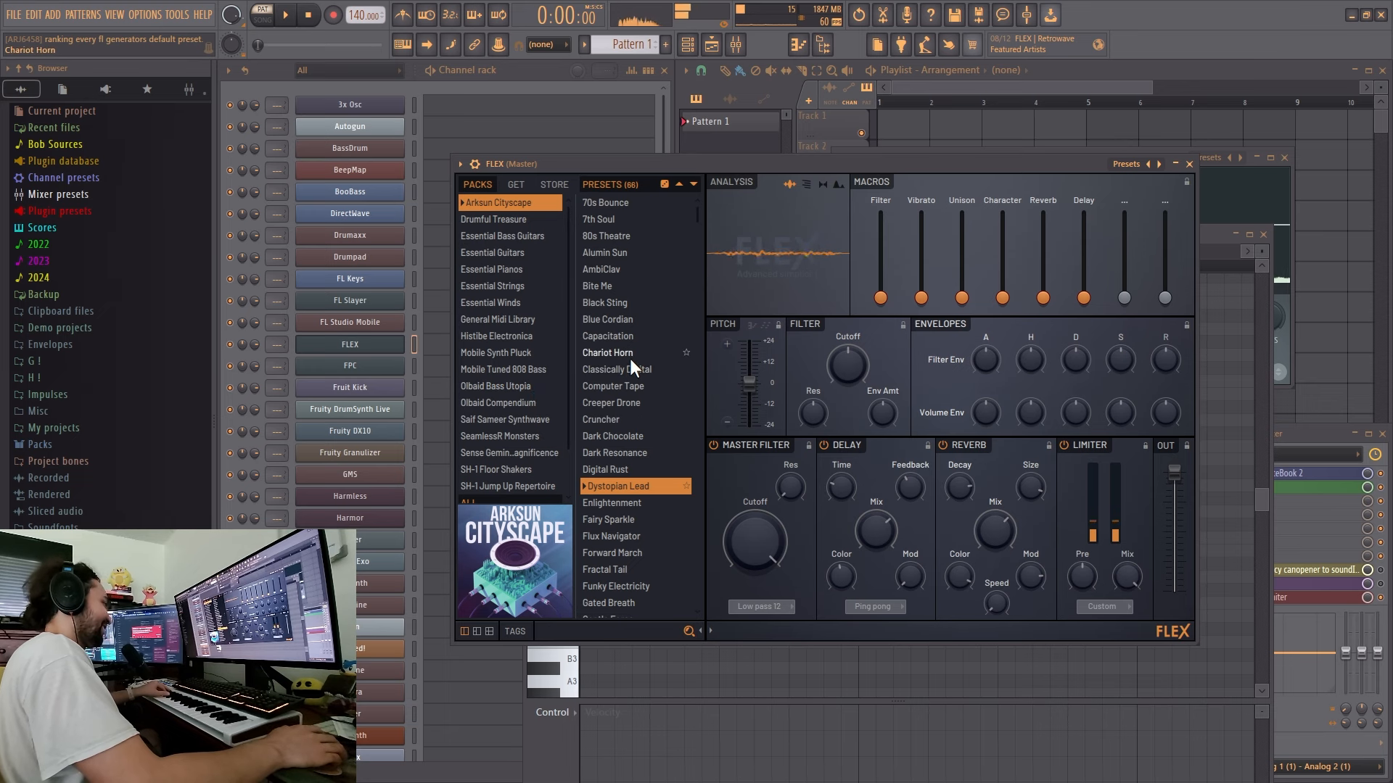
# - Switch to the TierMaker page, place FLEX in the A tier and return to FL Studio
pyautogui.press('super')
pyautogui.click(217, 769)
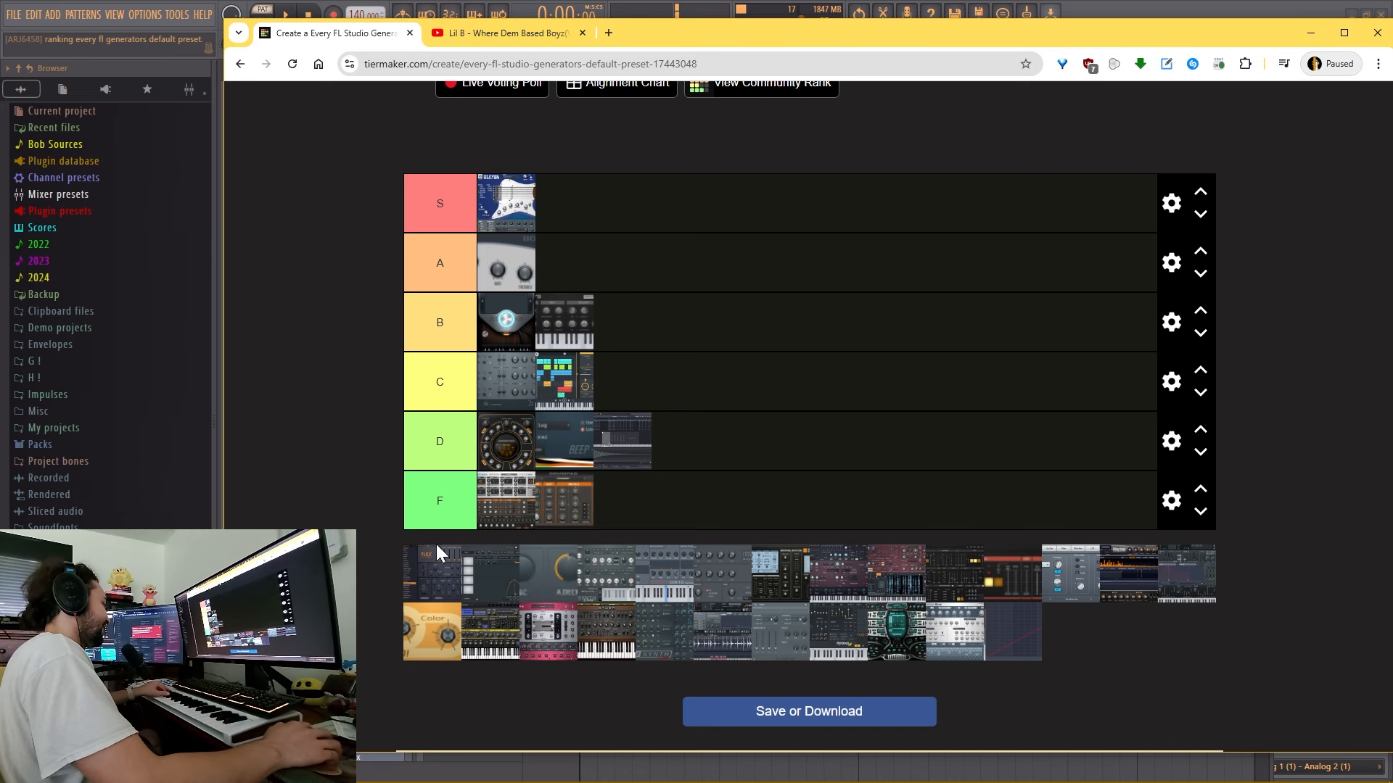
pyautogui.moveTo(438, 555); pyautogui.dragTo(565, 293)
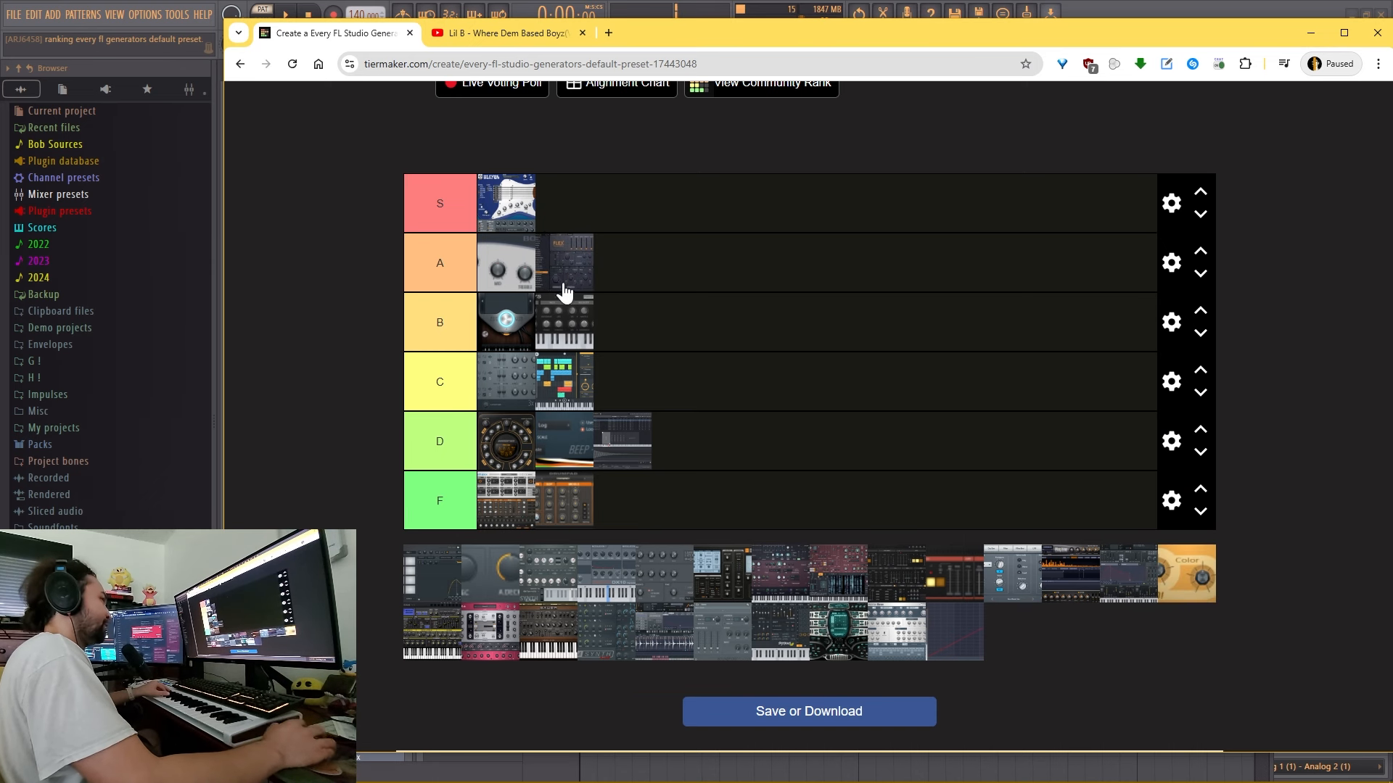
pyautogui.click(1310, 33)
# - Dump the last 2 minutes of the score log into the selected pattern to recover the notes played on FLEX
pyautogui.click(660, 136)
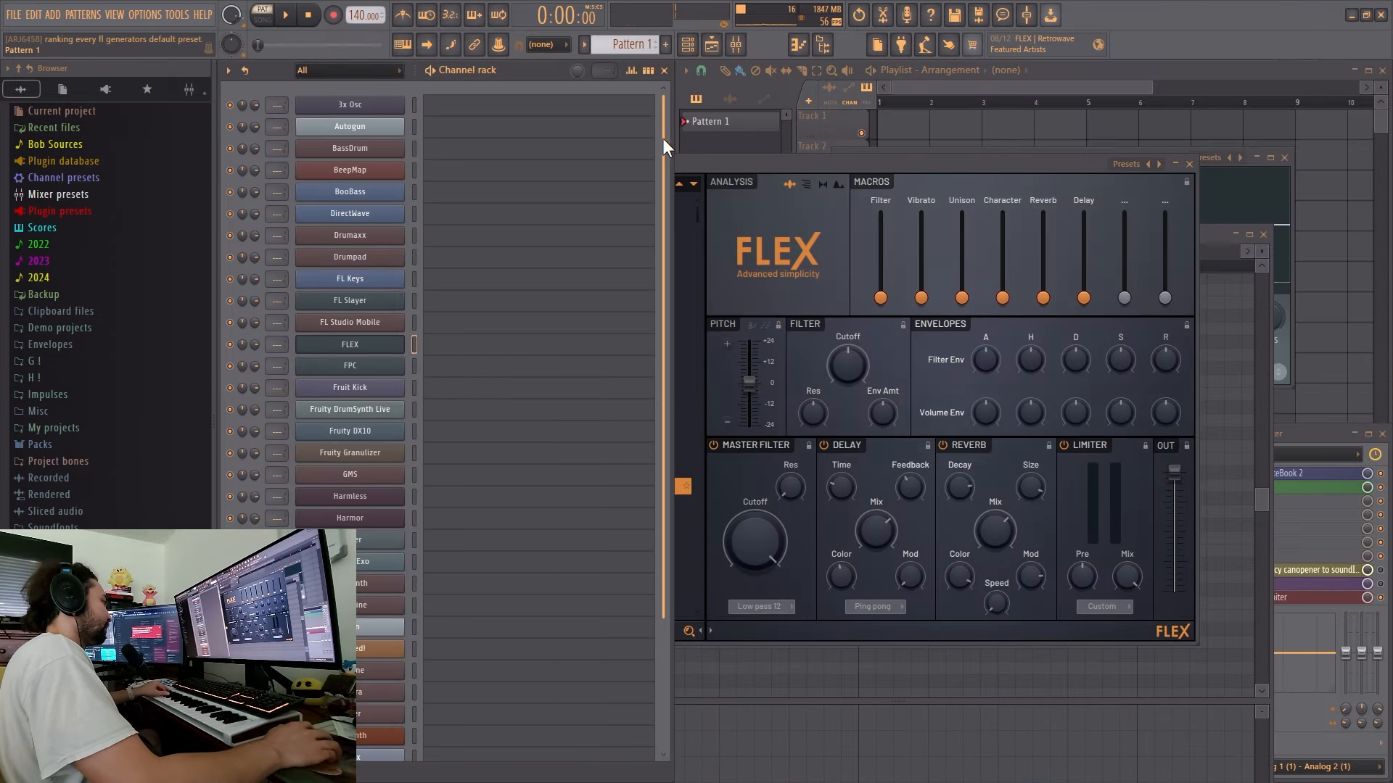
pyautogui.click(176, 14)
pyautogui.moveTo(288, 237)
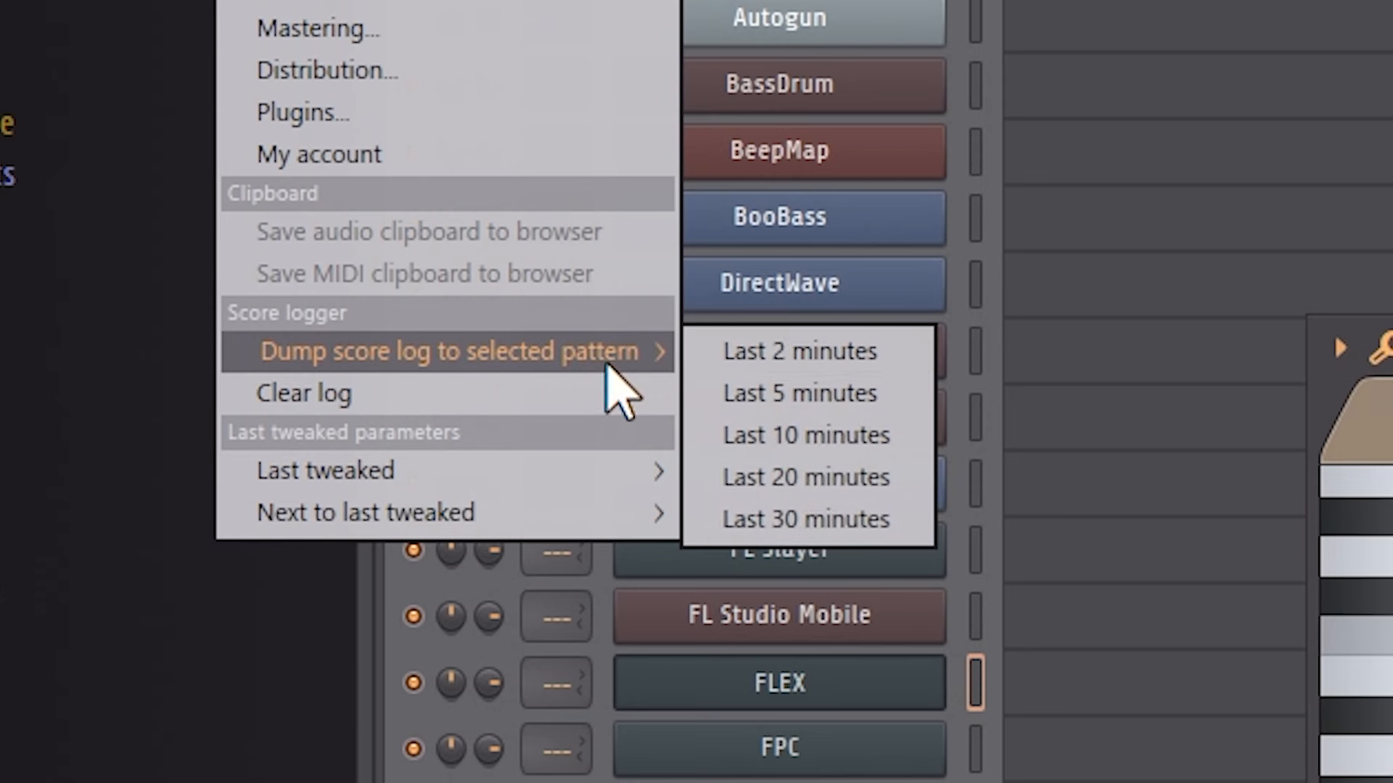
pyautogui.click(372, 234)
# - Play back Pattern 2 and examine its FLEX and BooBass notes in the piano roll
pyautogui.press('space')
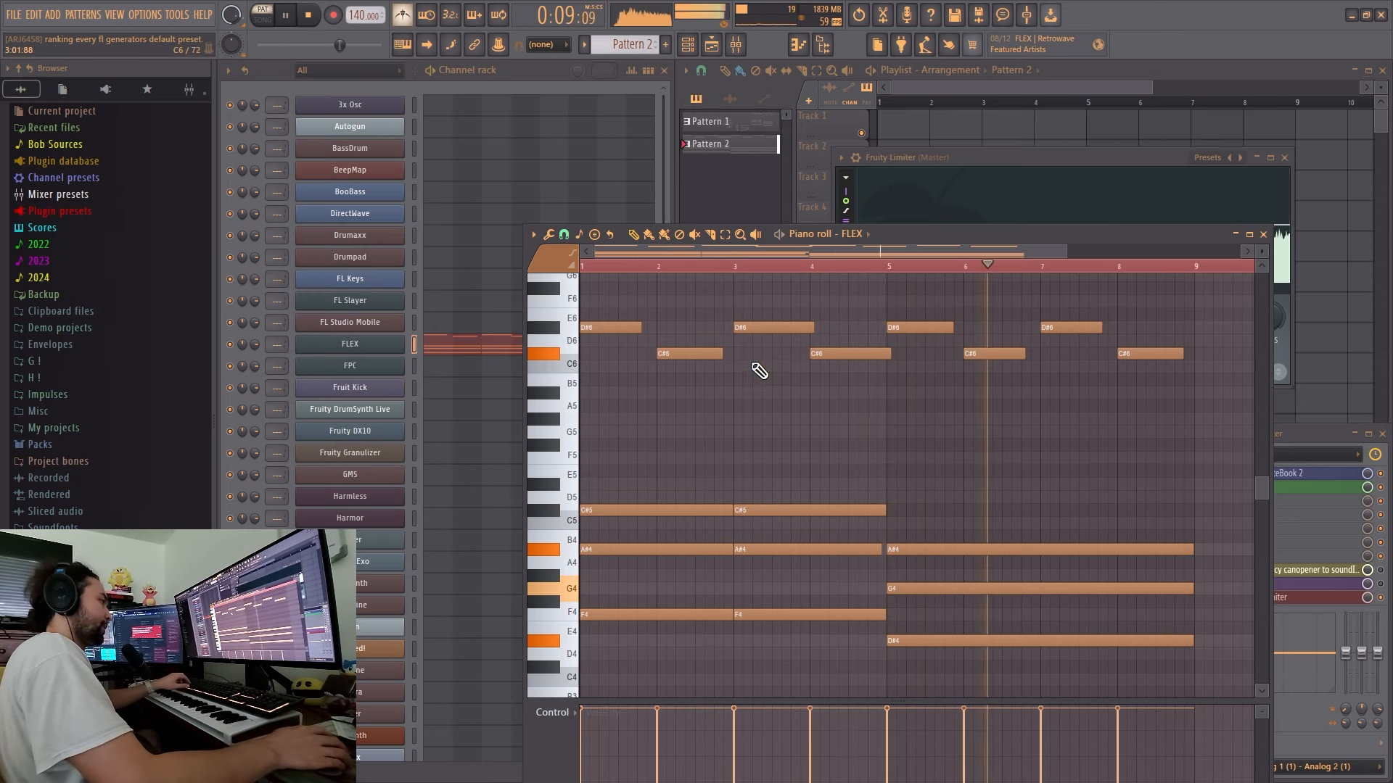
pyautogui.scroll(-2, 754, 370)
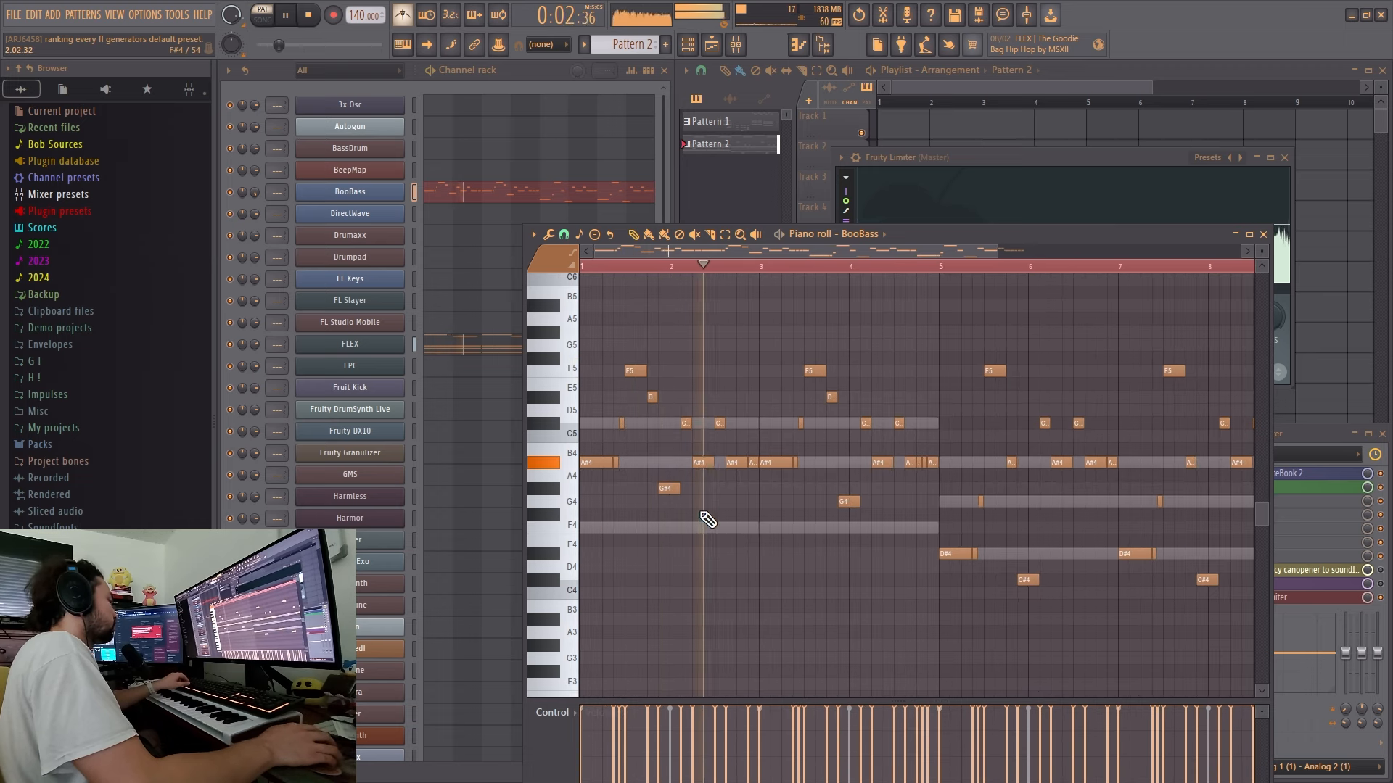
pyautogui.moveTo(701, 490); pyautogui.dragTo(668, 487)
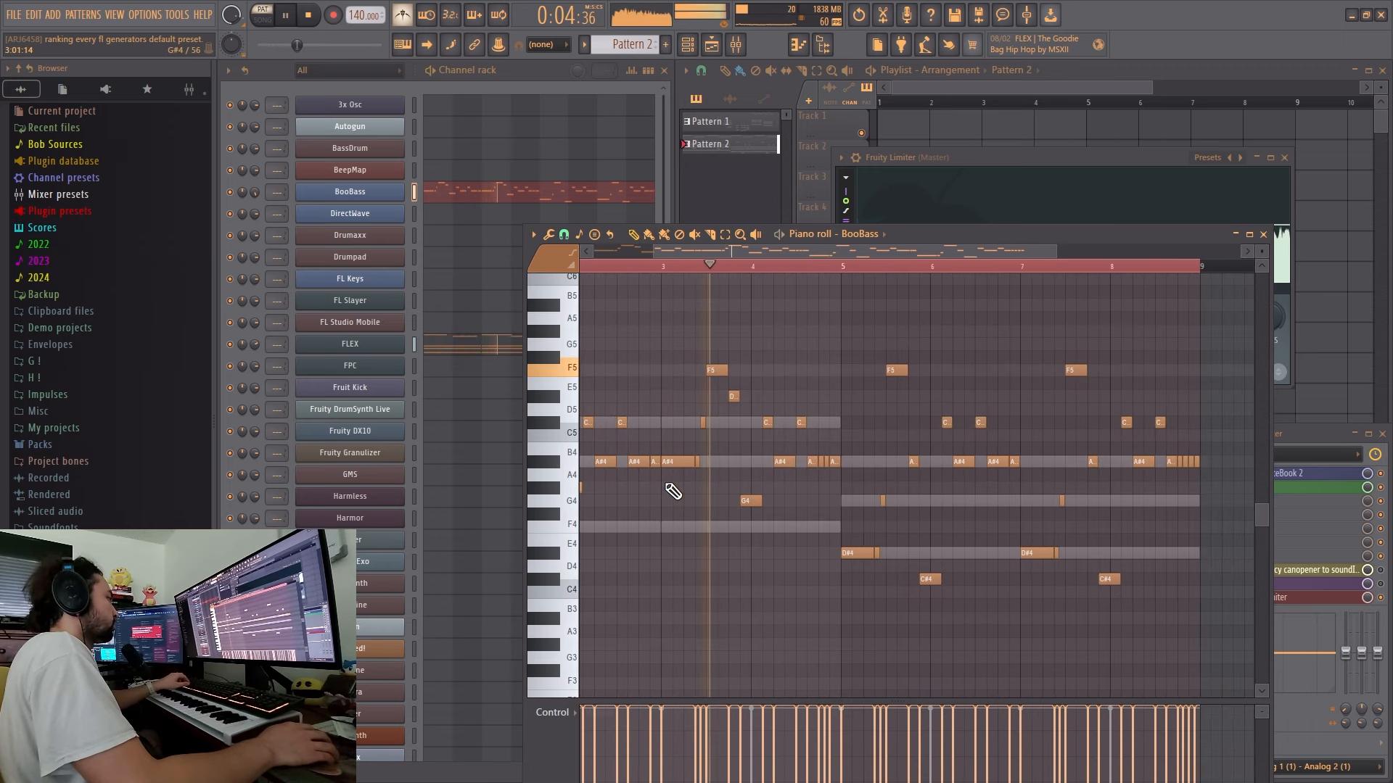
pyautogui.moveTo(825, 486); pyautogui.dragTo(751, 504)
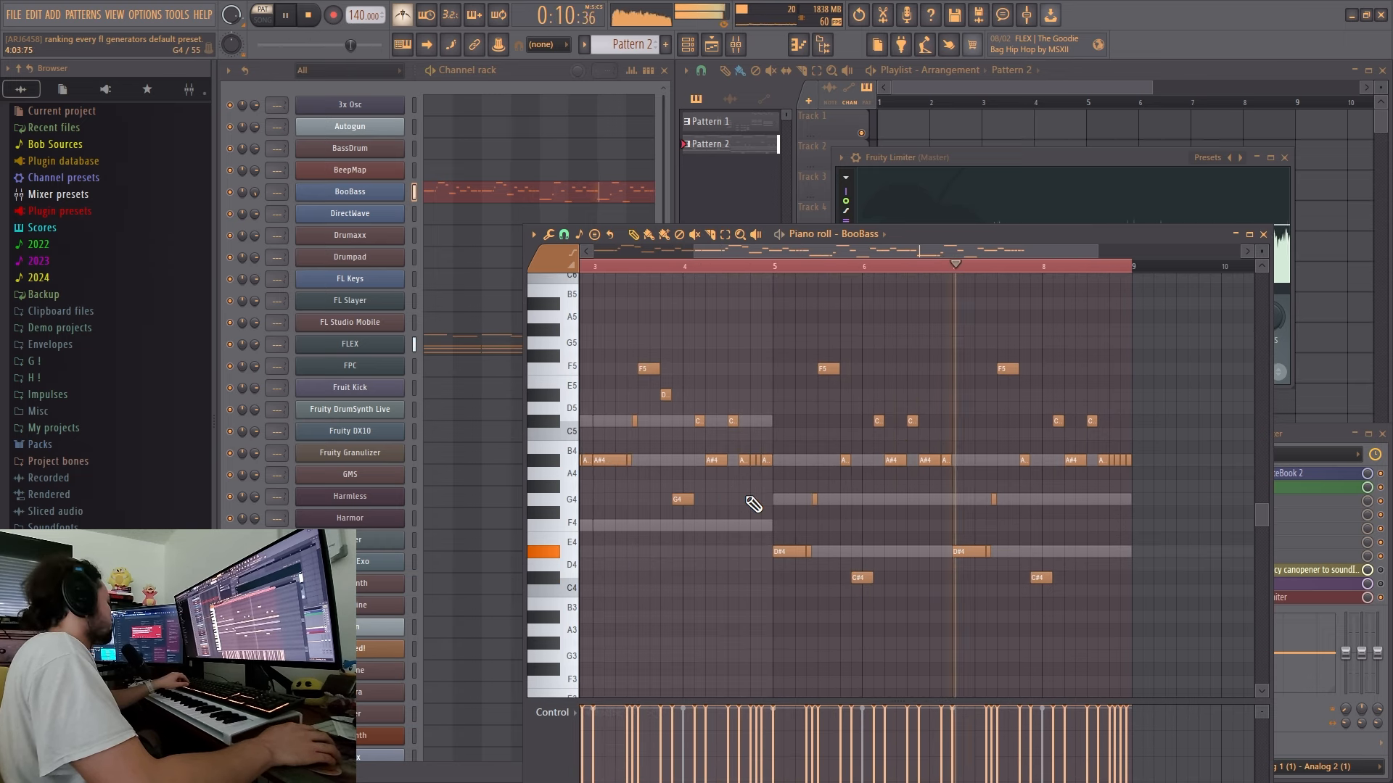
pyautogui.moveTo(758, 501); pyautogui.dragTo(880, 482)
pyautogui.press('space')
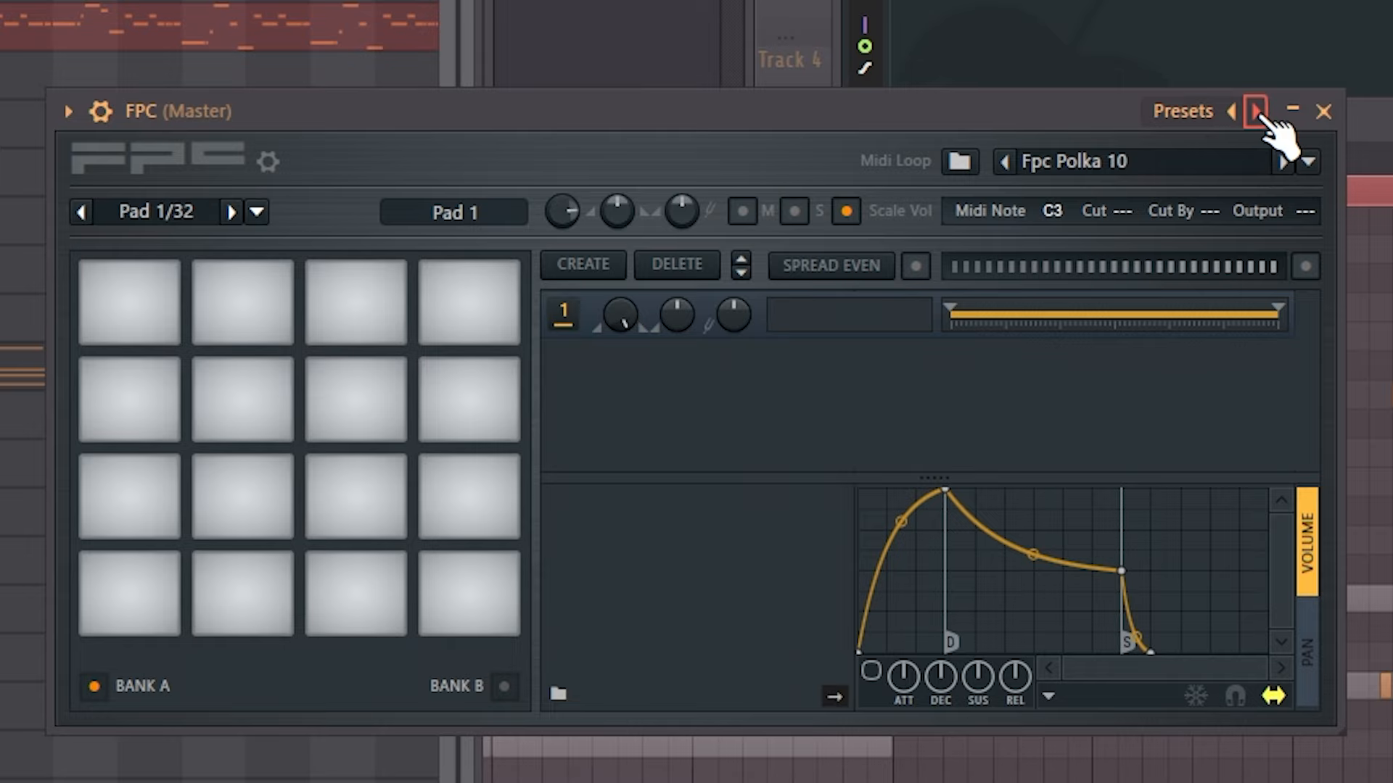
# - Audition FPC with the Gretch kit and Fruit Kick, ranking FPC in the C tier and Fruit Kick in the B tier on TierMaker
pyautogui.click(1256, 111)
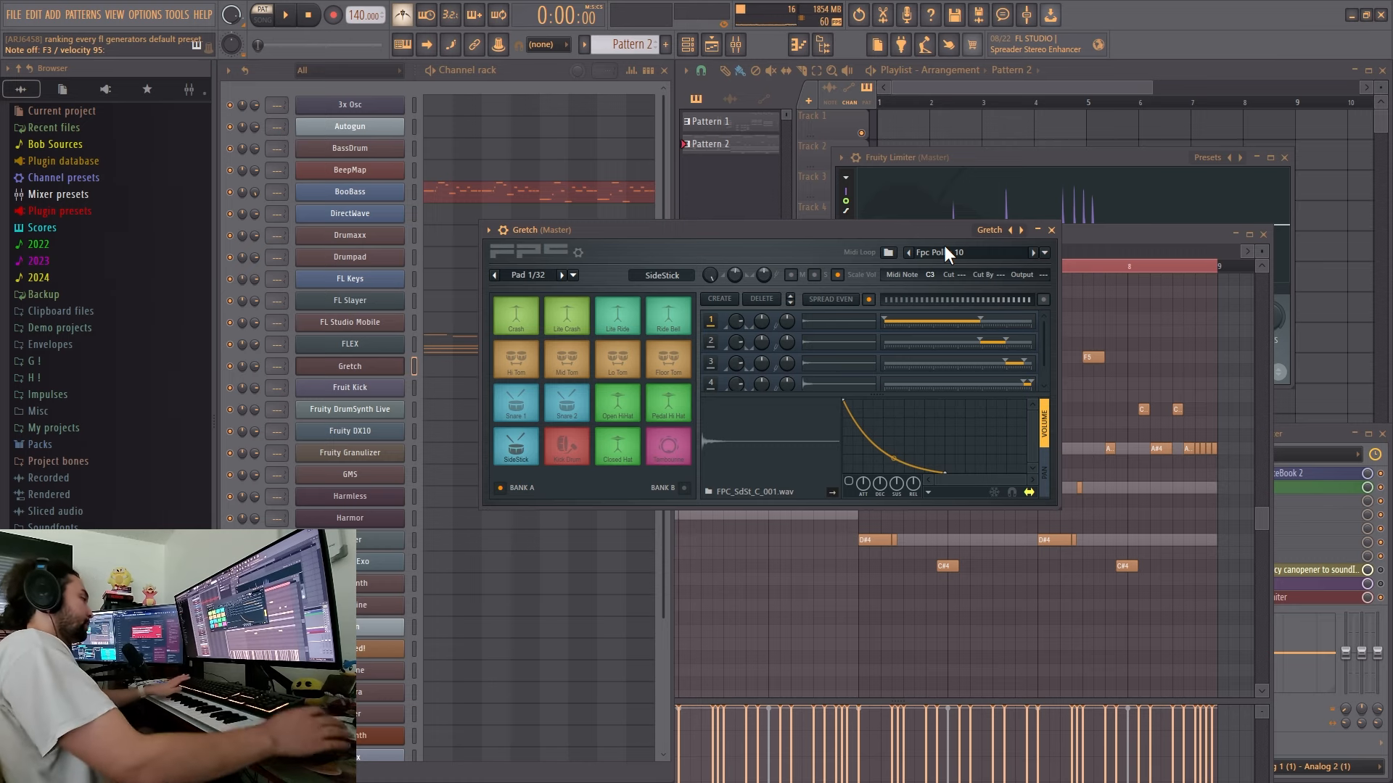
pyautogui.hotkey('alt', 'Tab')
pyautogui.moveTo(428, 589); pyautogui.dragTo(662, 391)
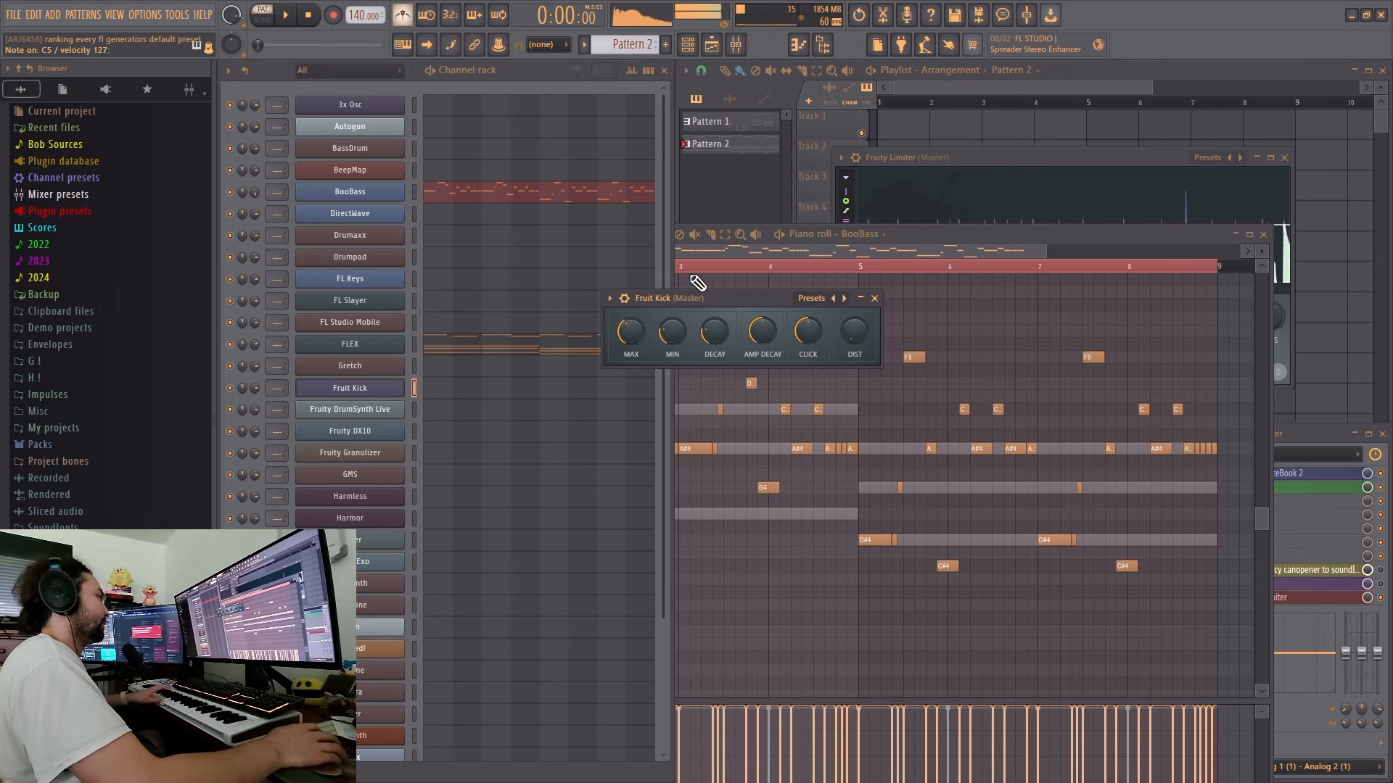
pyautogui.moveTo(699, 299); pyautogui.dragTo(704, 295)
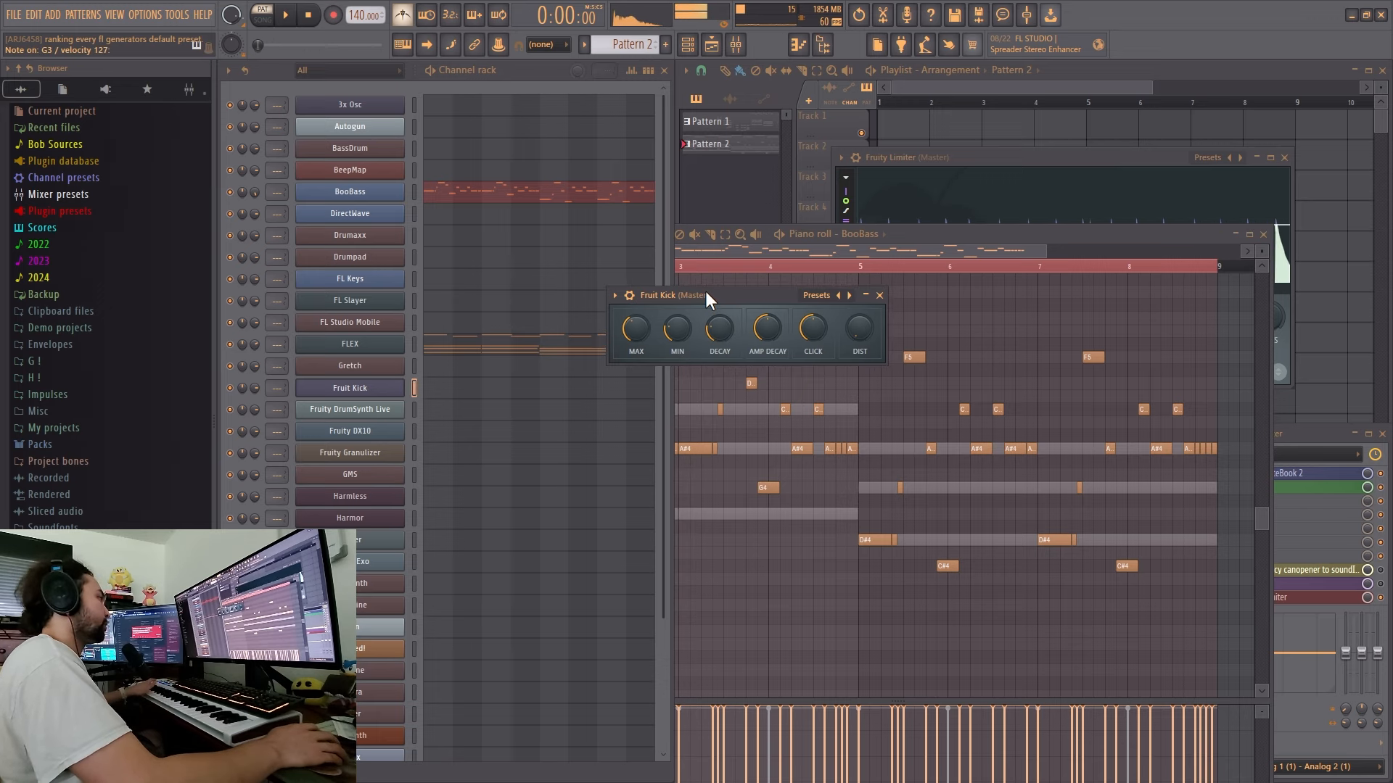
pyautogui.hotkey('alt', 'Tab')
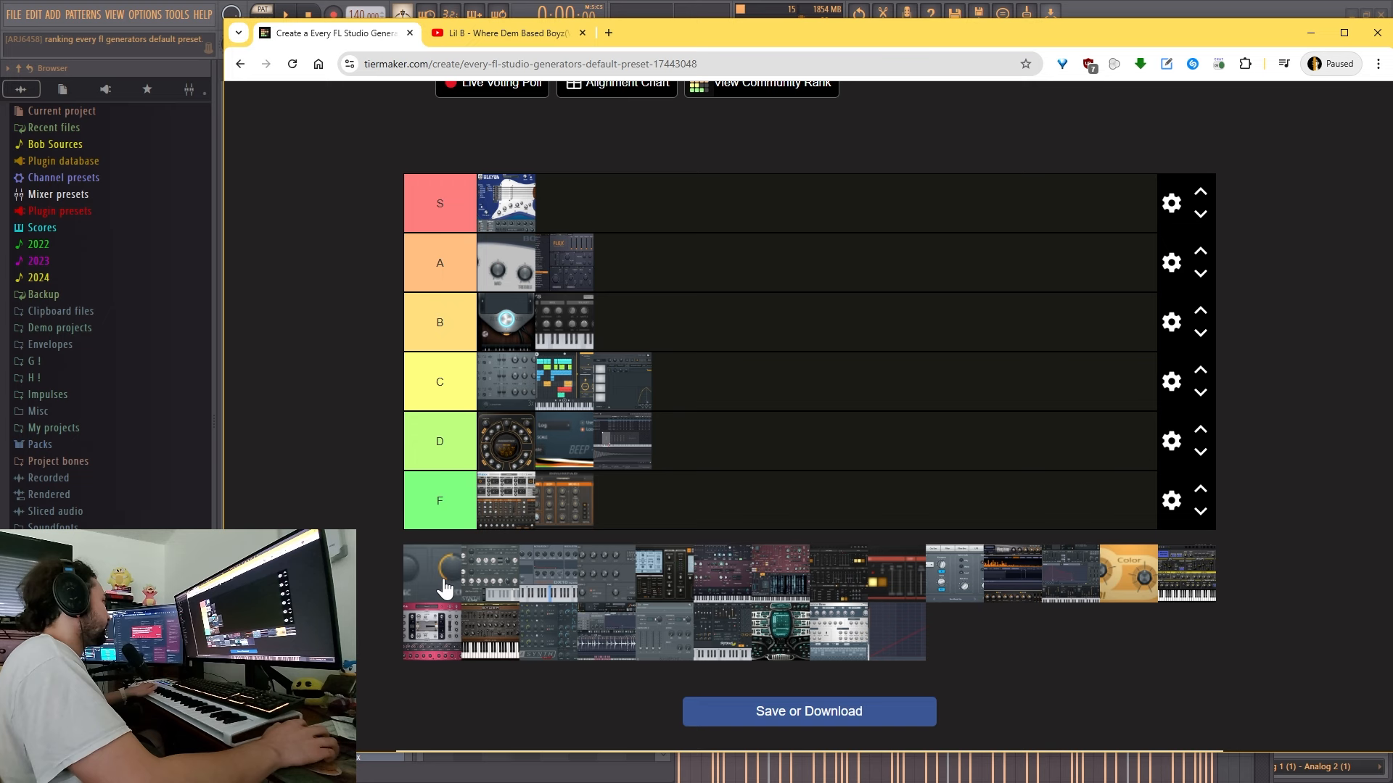
pyautogui.moveTo(444, 589); pyautogui.dragTo(686, 346)
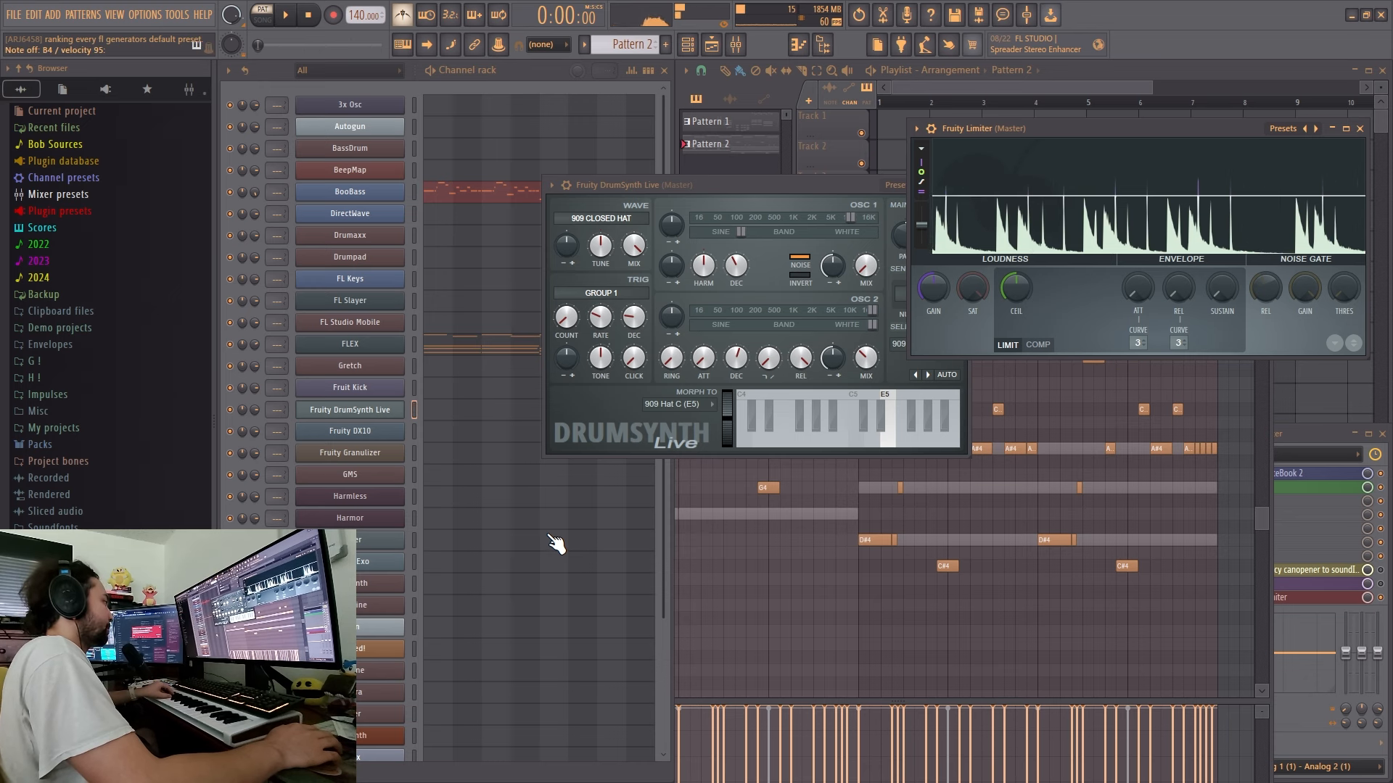
# - Rank Fruity DrumSynth Live and Fruity DX10 in the B tier on TierMaker and return to FL Studio
pyautogui.press('super')
pyautogui.hotkey('alt', 'Tab')
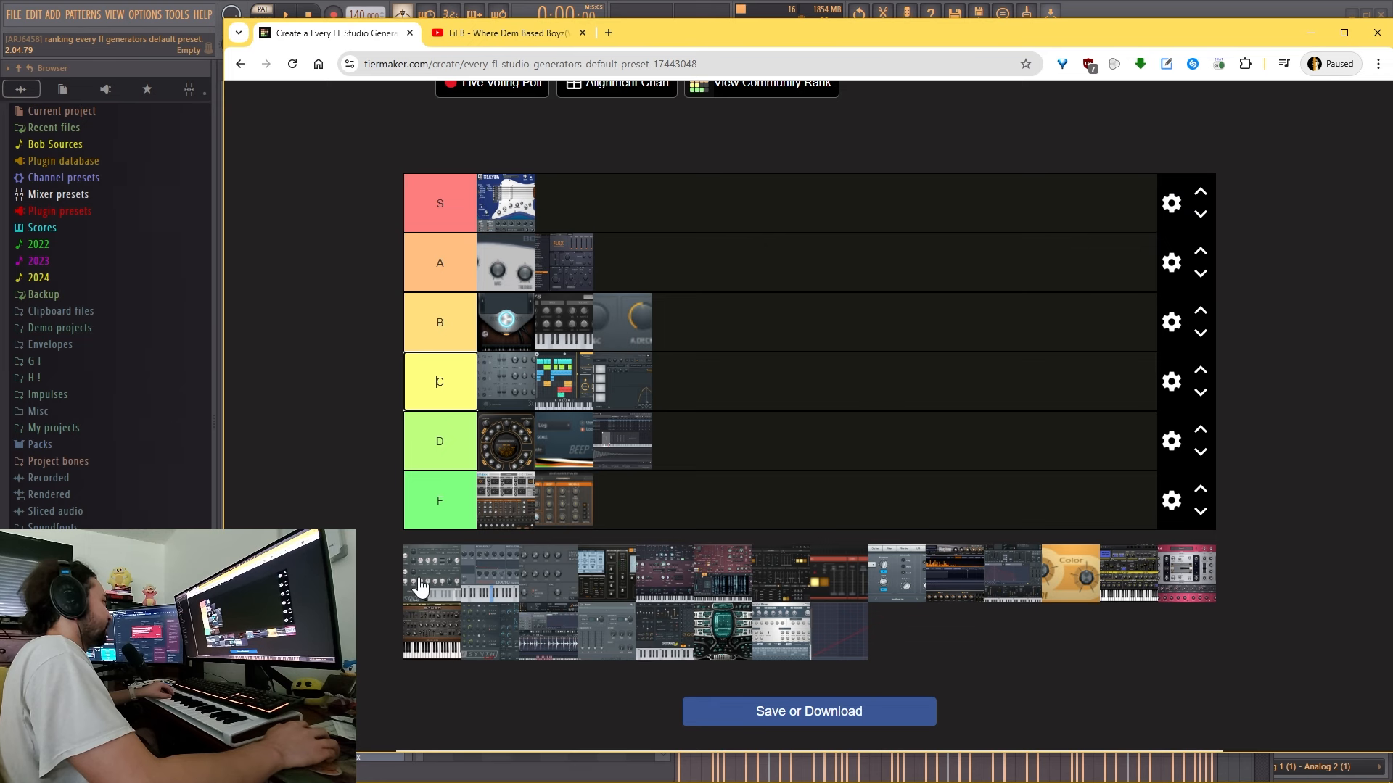
pyautogui.moveTo(420, 588); pyautogui.dragTo(718, 329)
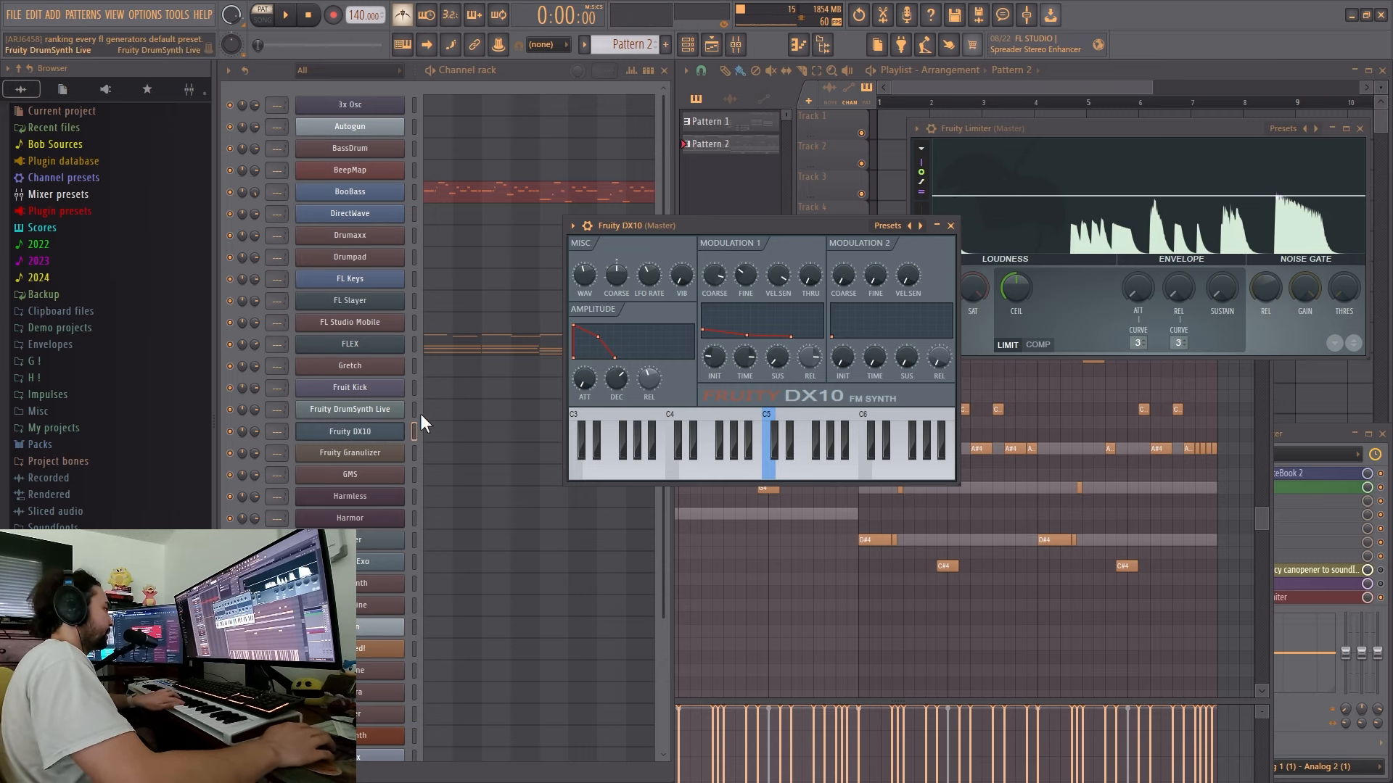
pyautogui.hotkey('alt', 'Tab')
pyautogui.moveTo(437, 579); pyautogui.dragTo(771, 335)
pyautogui.hotkey('alt', 'Tab')
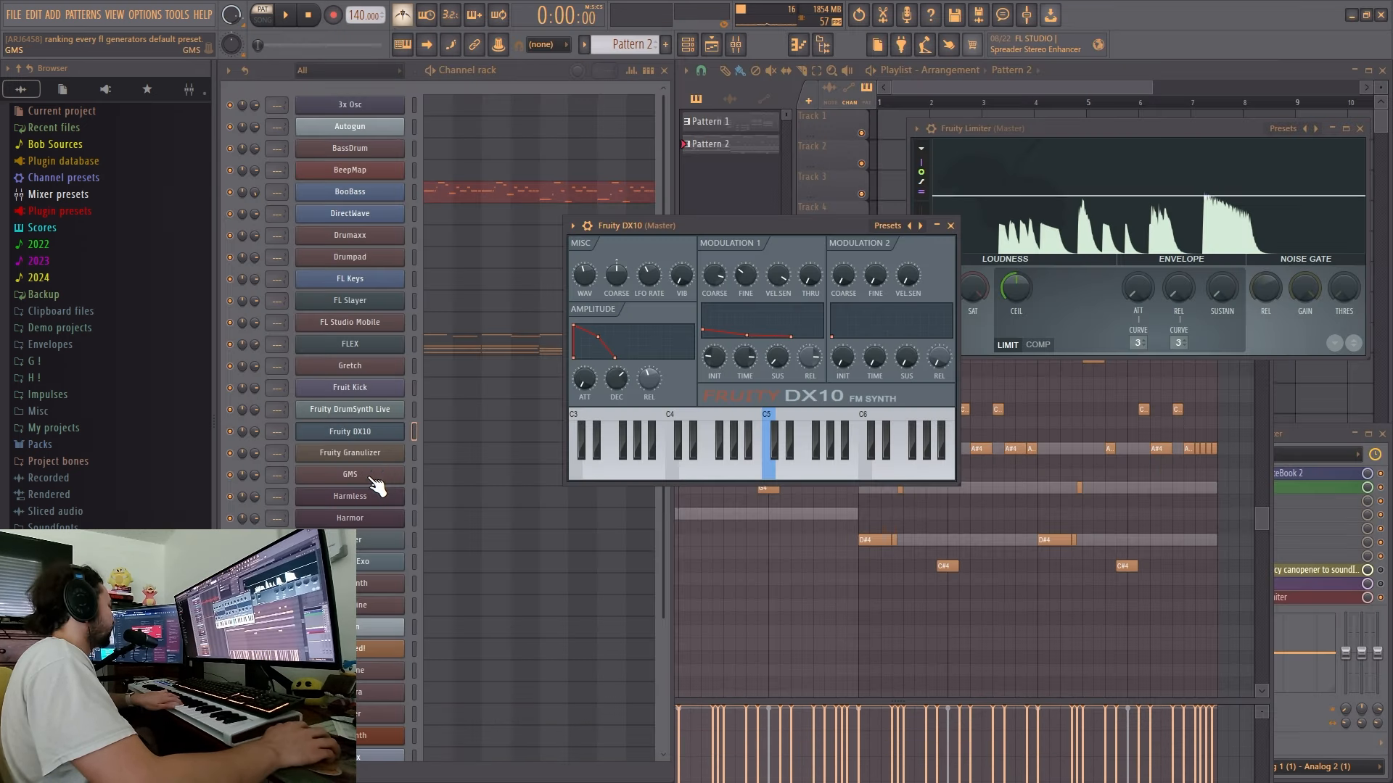
# - Open Fruity Granulizer, step through its presets and load the Default preset
pyautogui.click(363, 453)
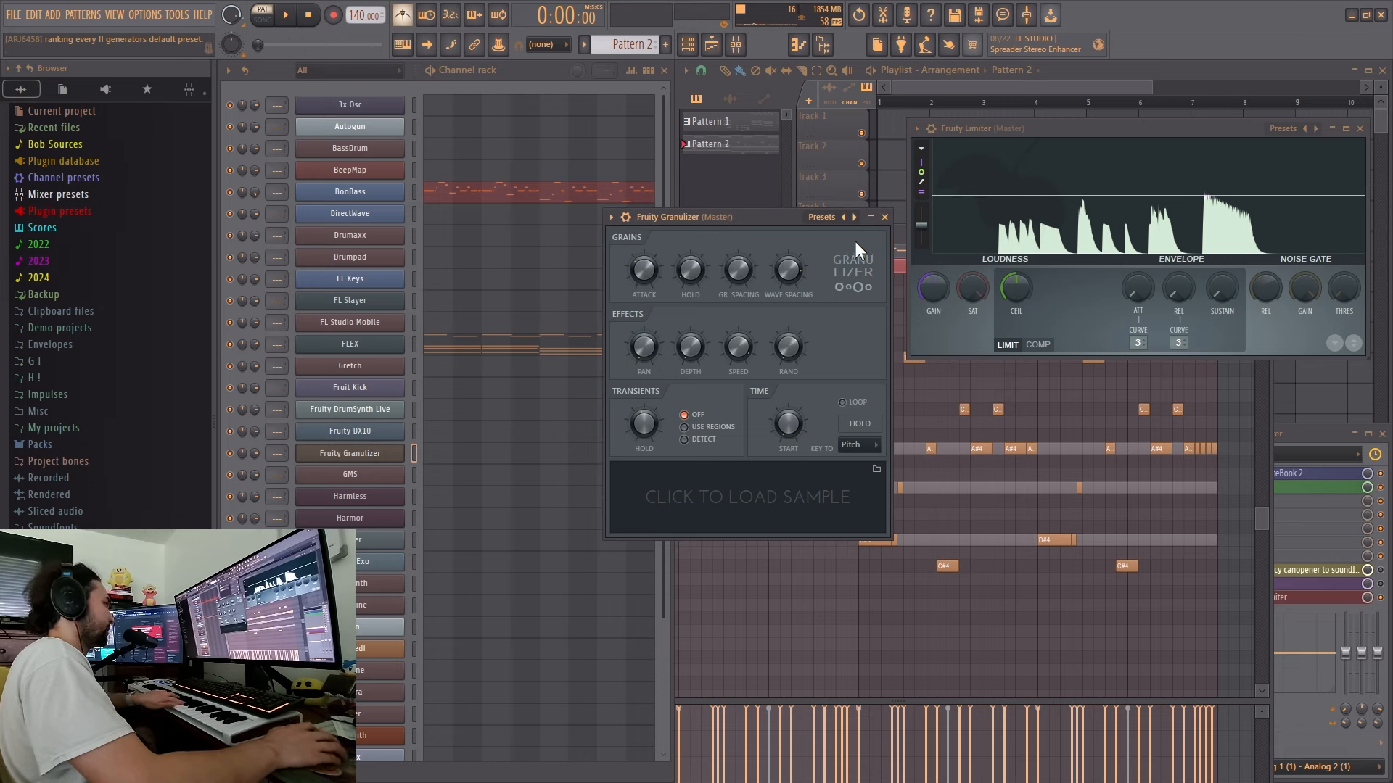
pyautogui.click(855, 217)
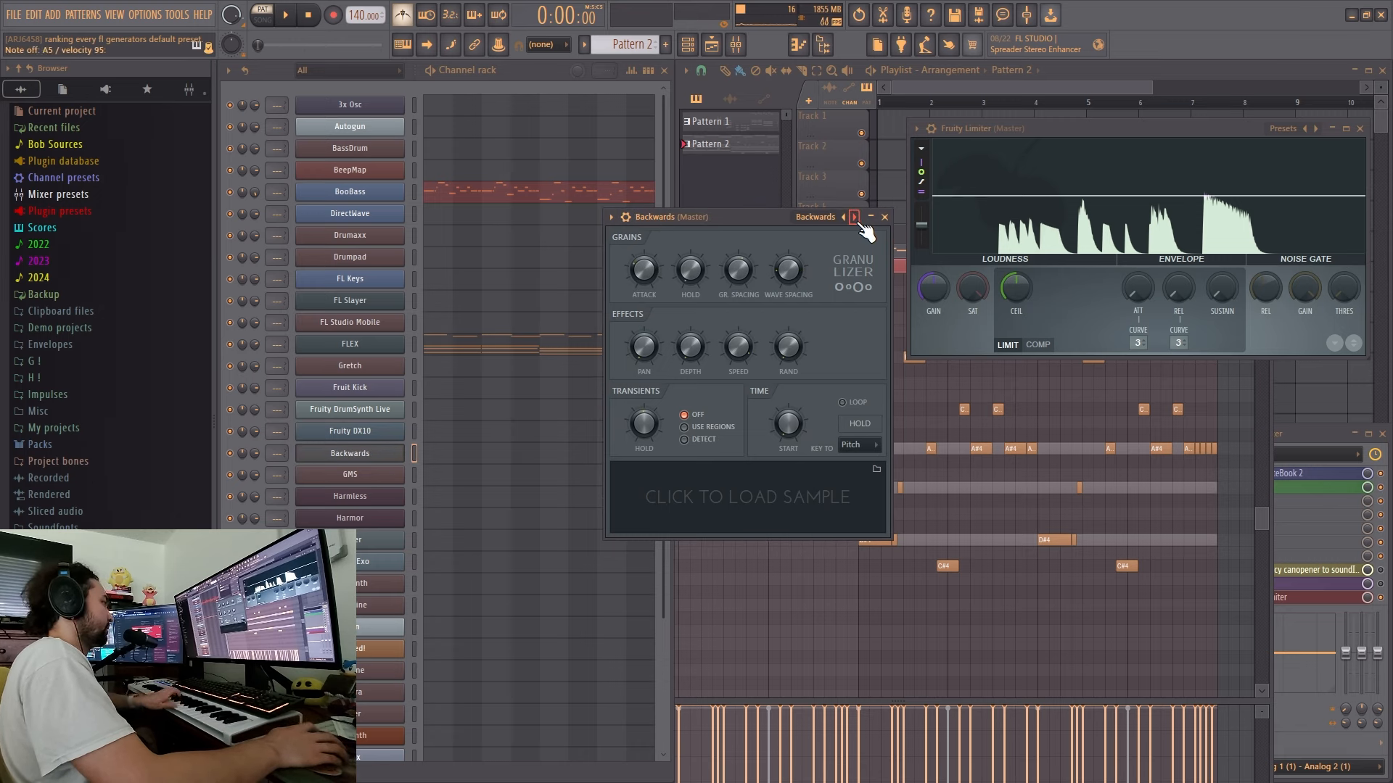
pyautogui.click(855, 217)
pyautogui.click(824, 216)
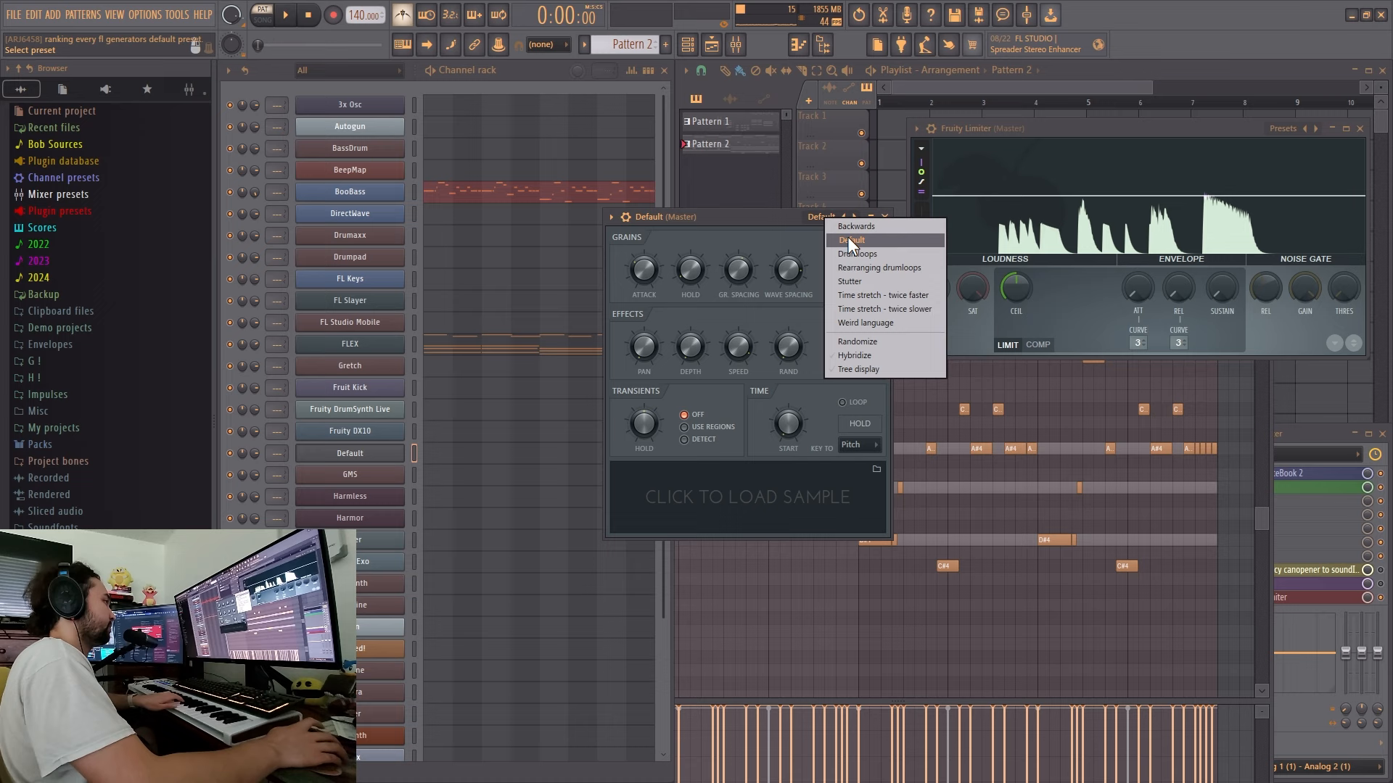
pyautogui.click(847, 238)
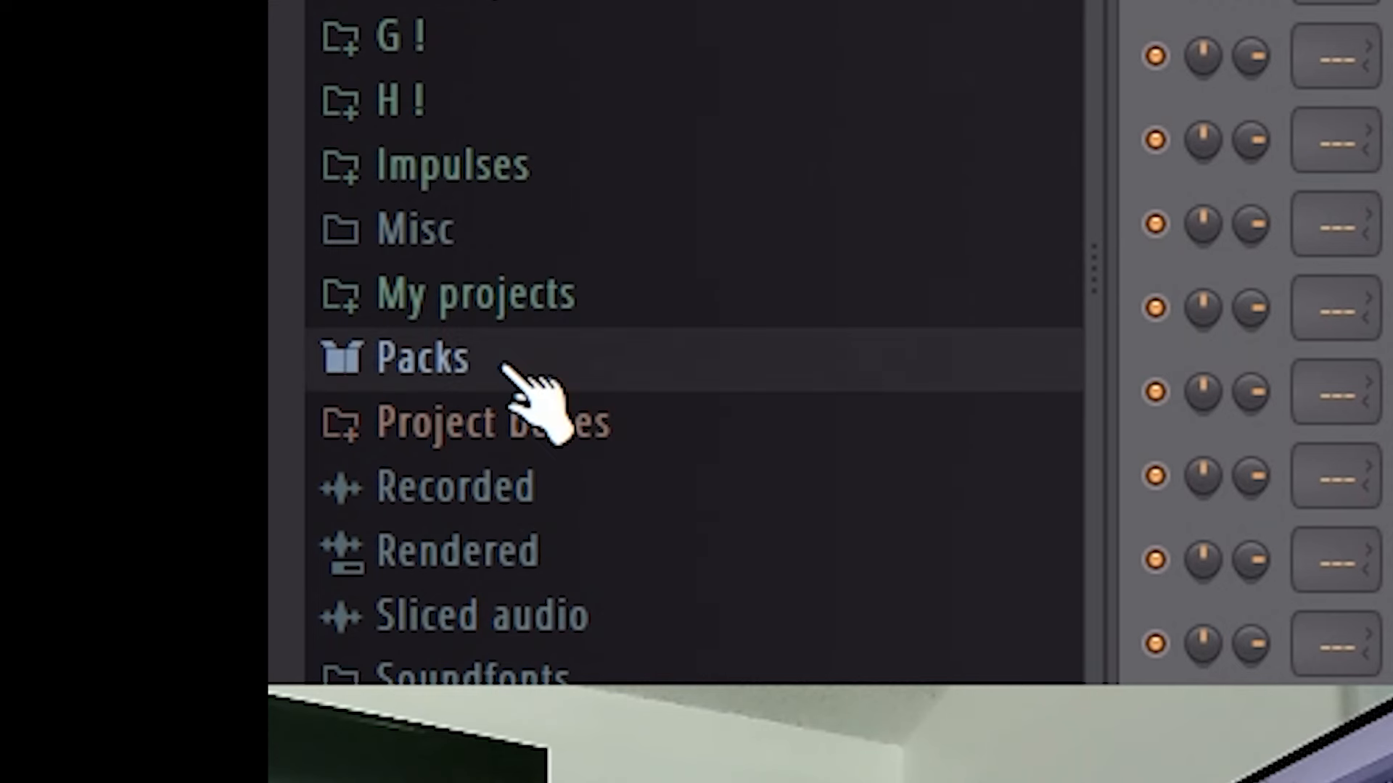
# - Load the 707 Crash sample from the Packs > Drums > Cymbals folder into Fruity Granulizer
pyautogui.click(61, 446)
pyautogui.click(544, 425)
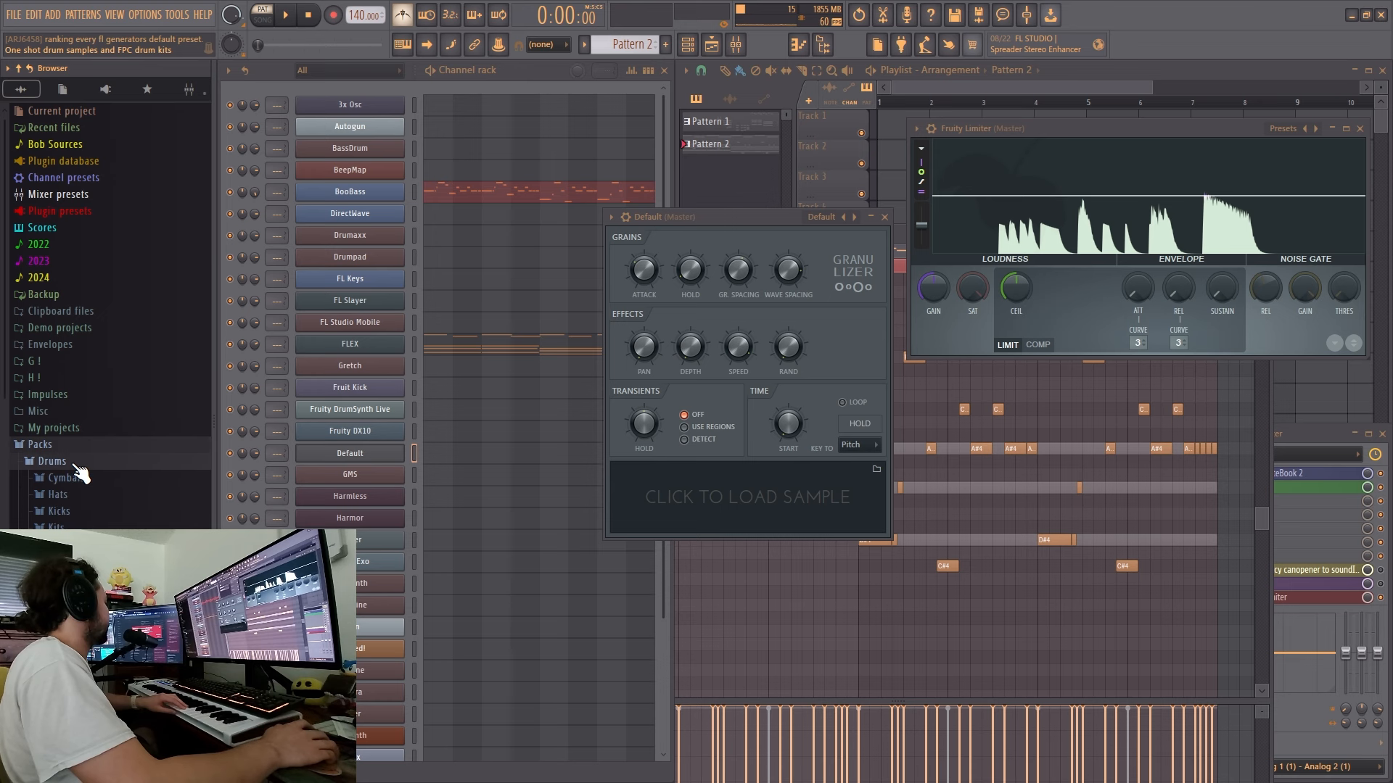
pyautogui.click(98, 477)
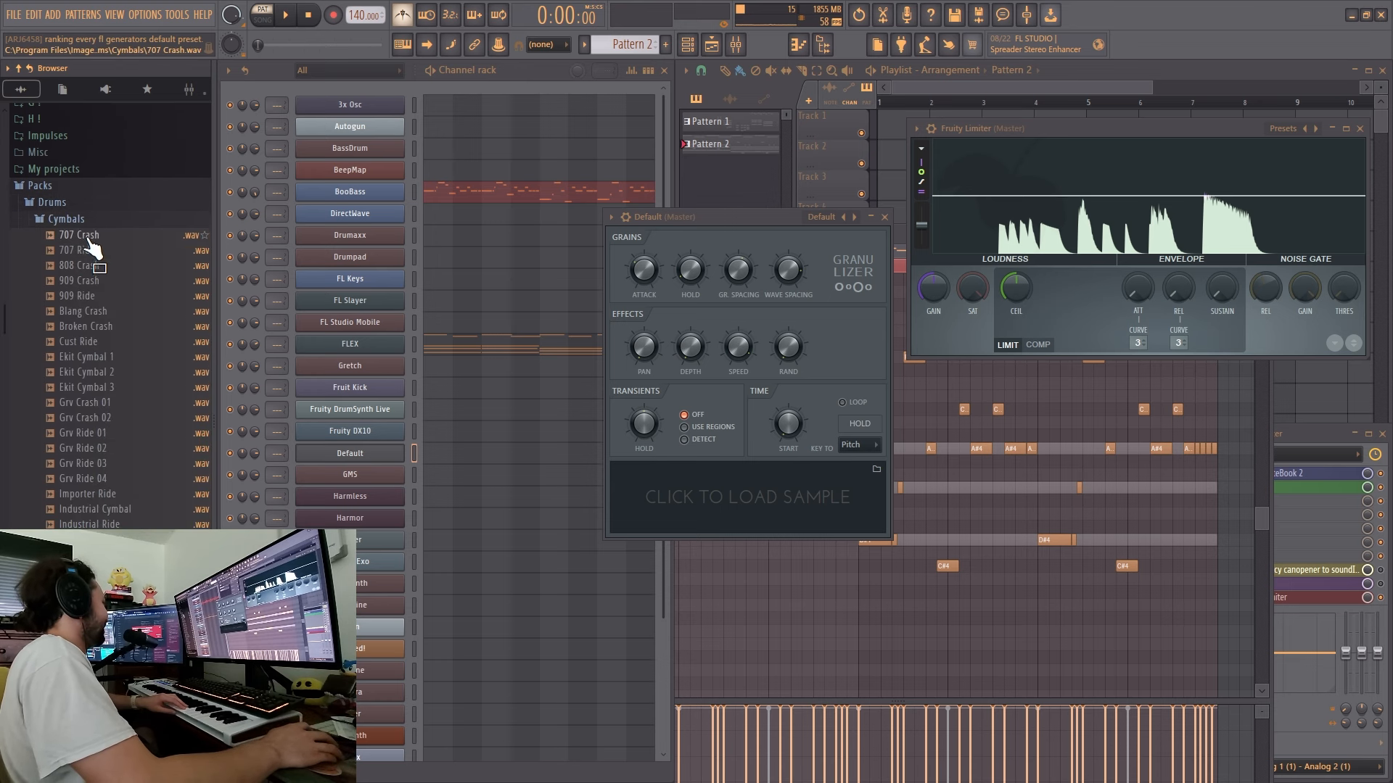
pyautogui.moveTo(92, 246); pyautogui.dragTo(782, 512)
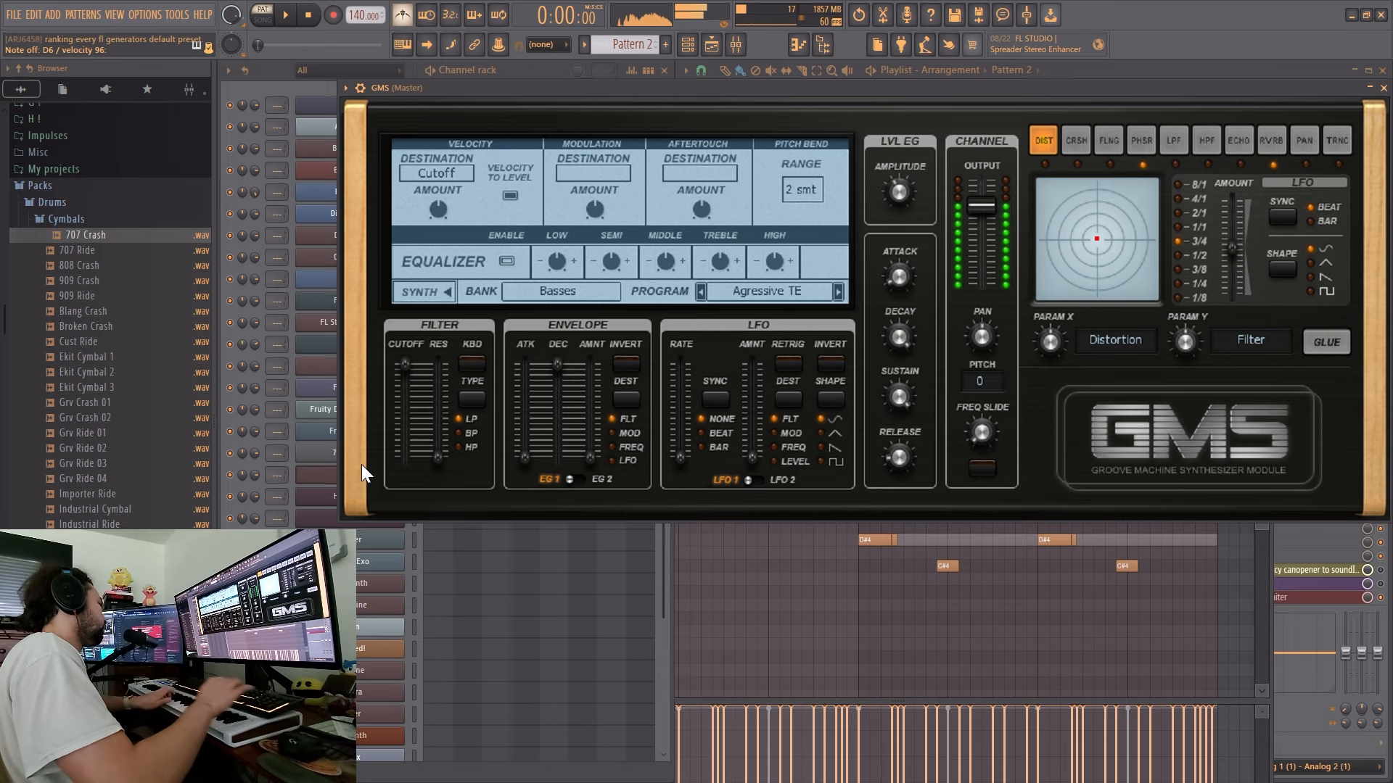
# - Rank GMS in the B tier and Harmless in the D tier on TierMaker
pyautogui.click(340, 771)
pyautogui.moveTo(427, 575); pyautogui.dragTo(859, 342)
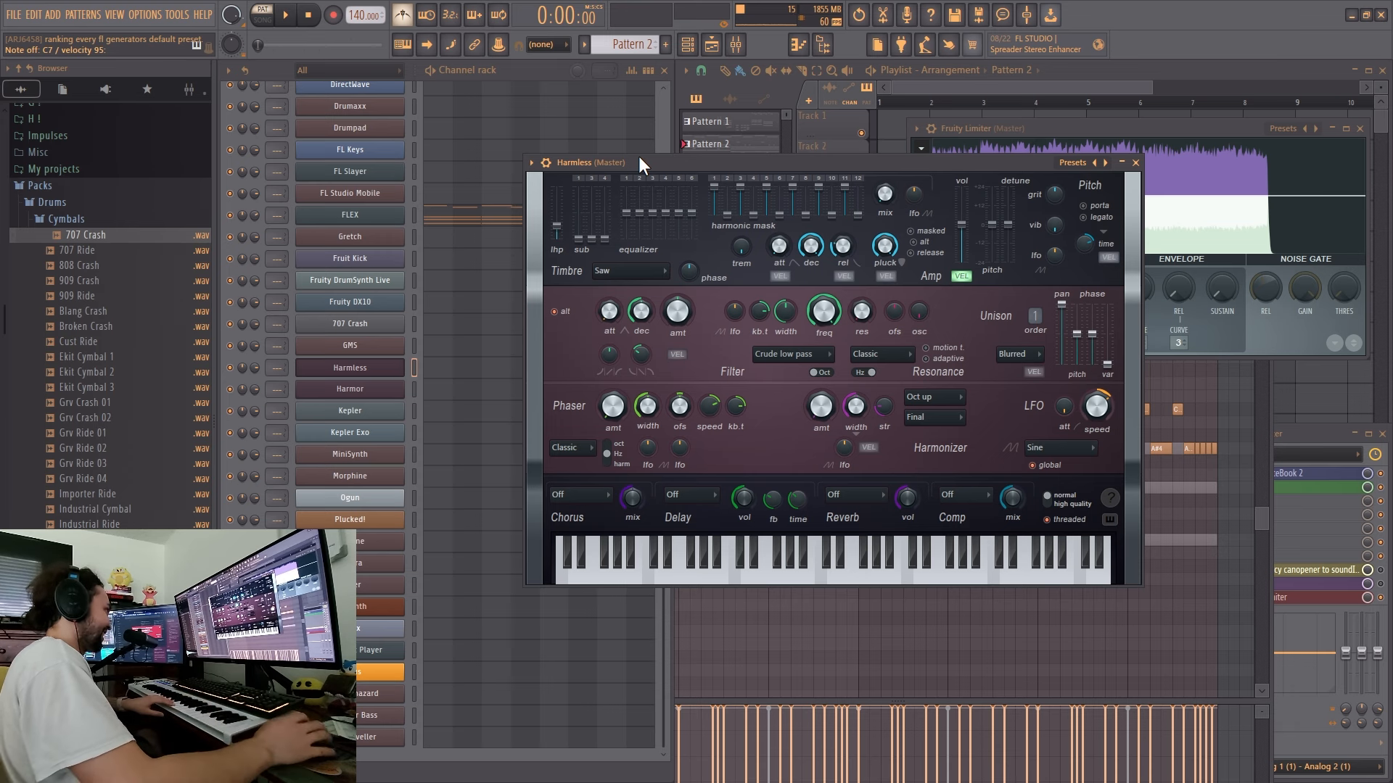
pyautogui.moveTo(434, 574); pyautogui.dragTo(800, 443)
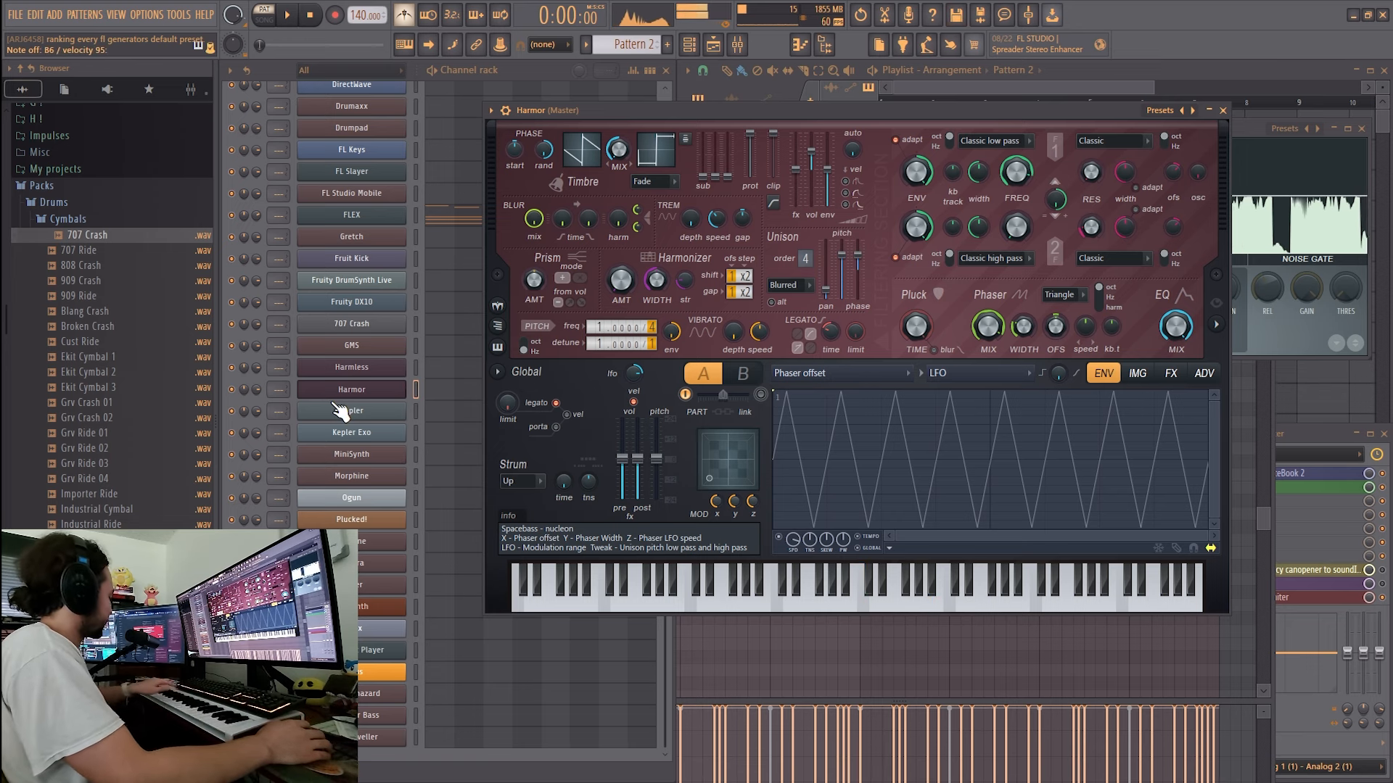
# - Rank Harmor in the B tier and Kepler in the D tier on TierMaker after auditioning them
pyautogui.press('super')
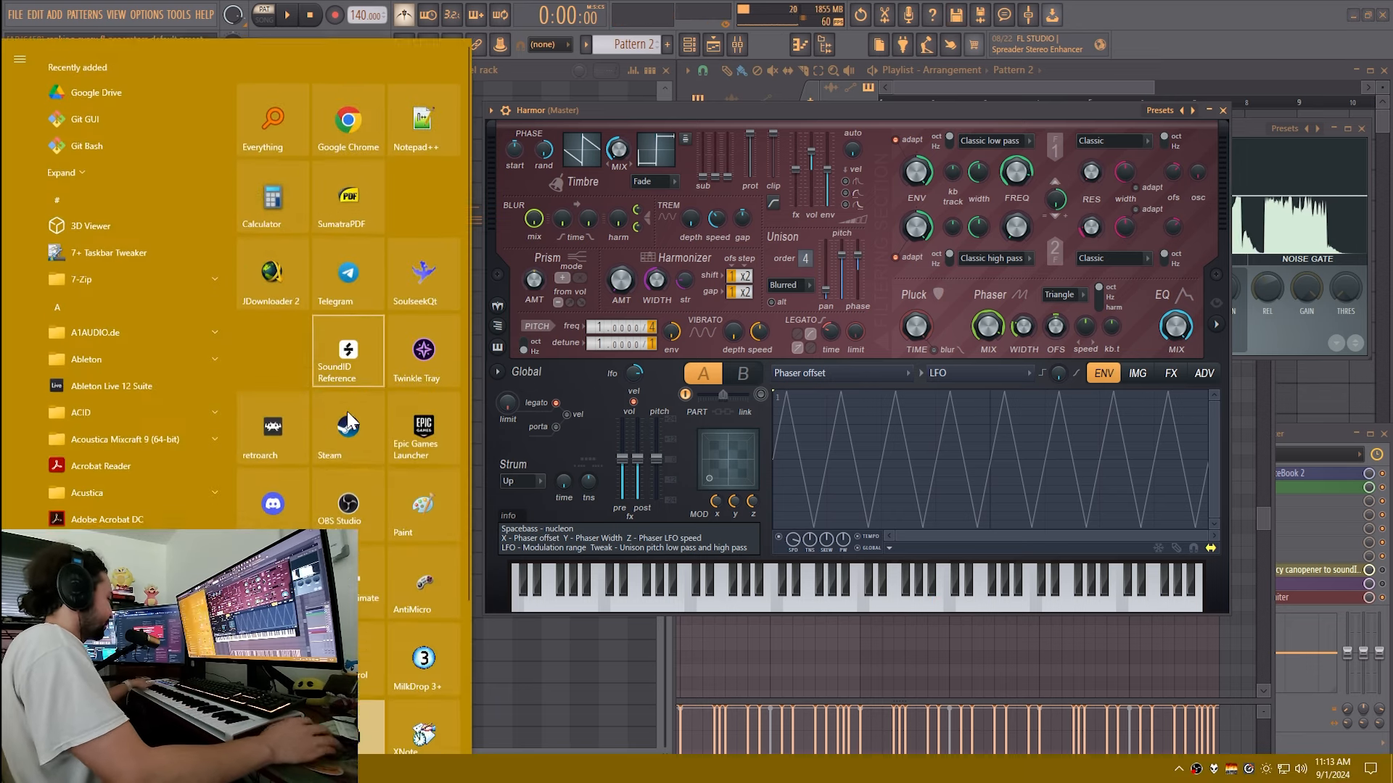
pyautogui.click(340, 771)
pyautogui.moveTo(435, 587); pyautogui.dragTo(917, 348)
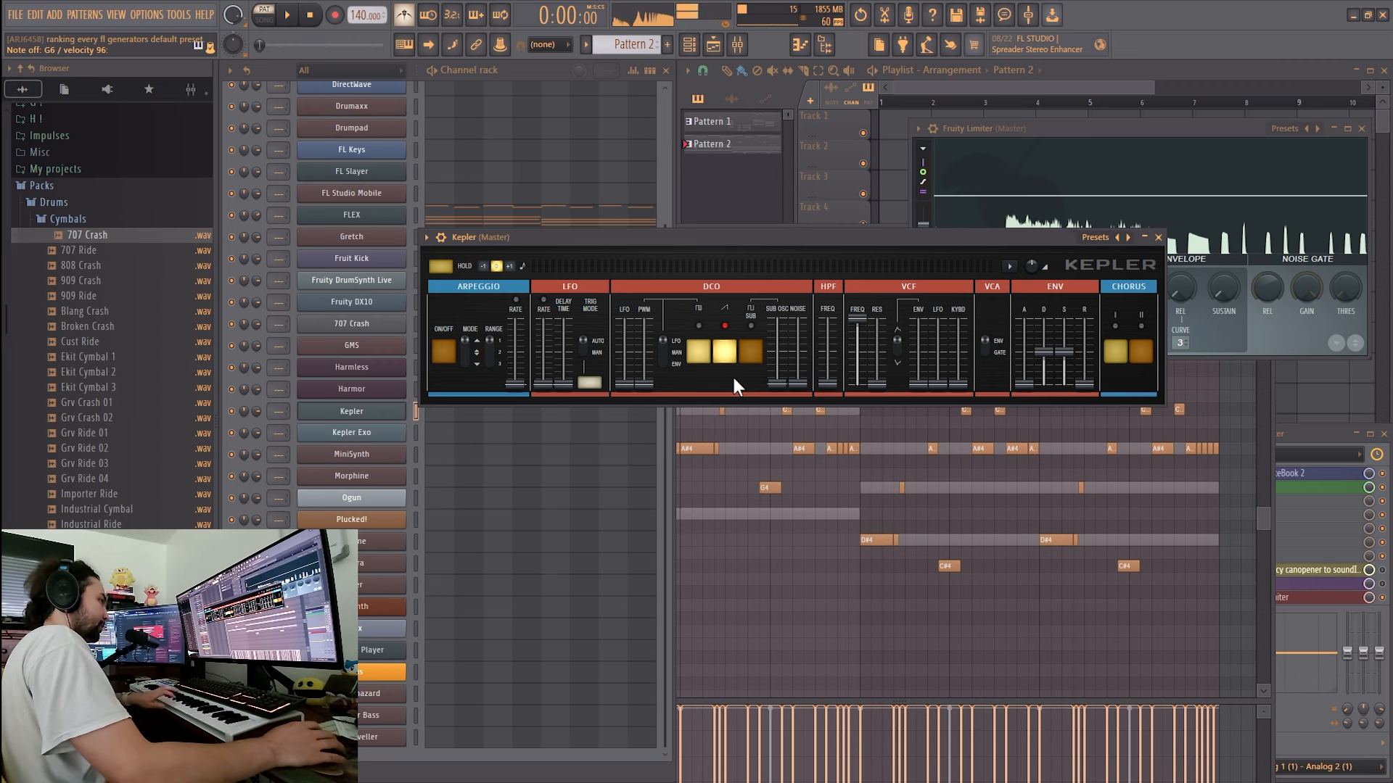
pyautogui.hotkey('alt', 'Tab')
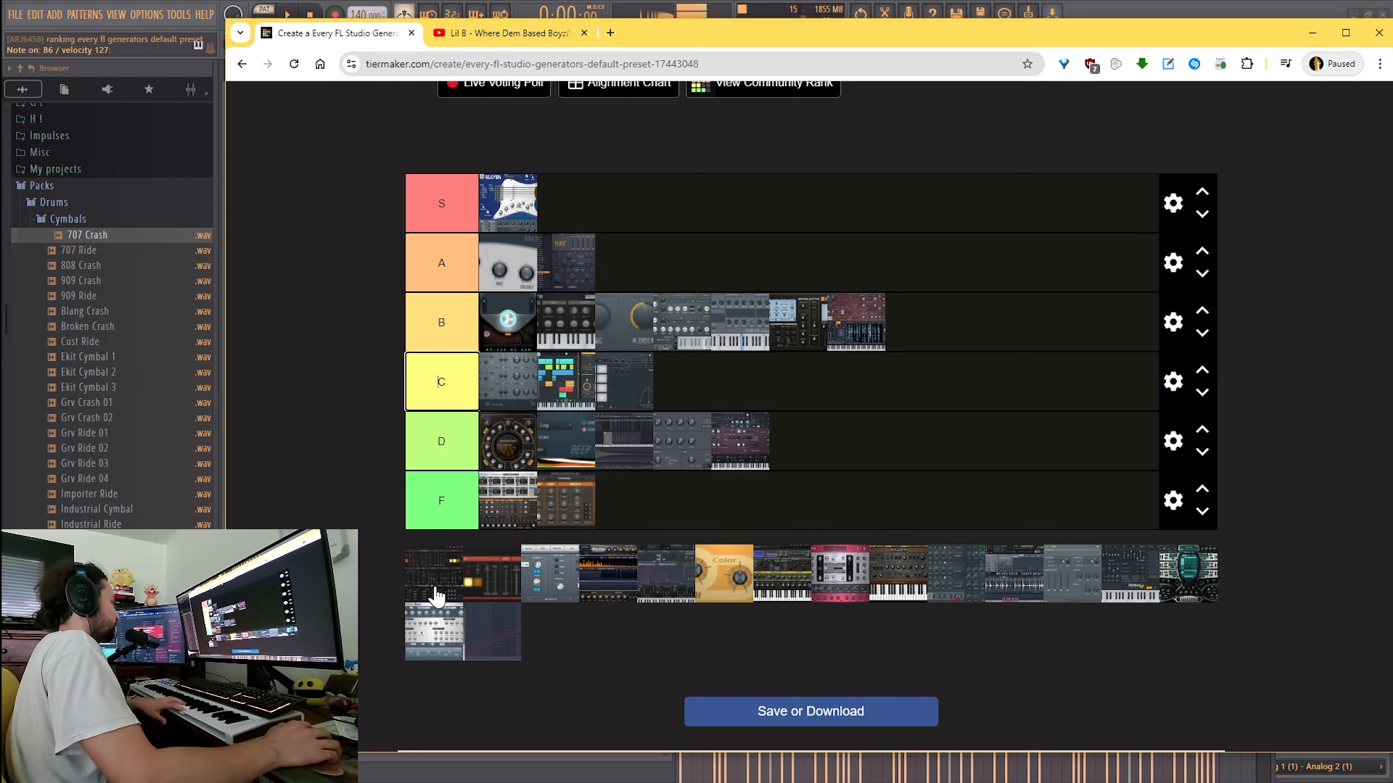
pyautogui.moveTo(435, 598); pyautogui.dragTo(861, 436)
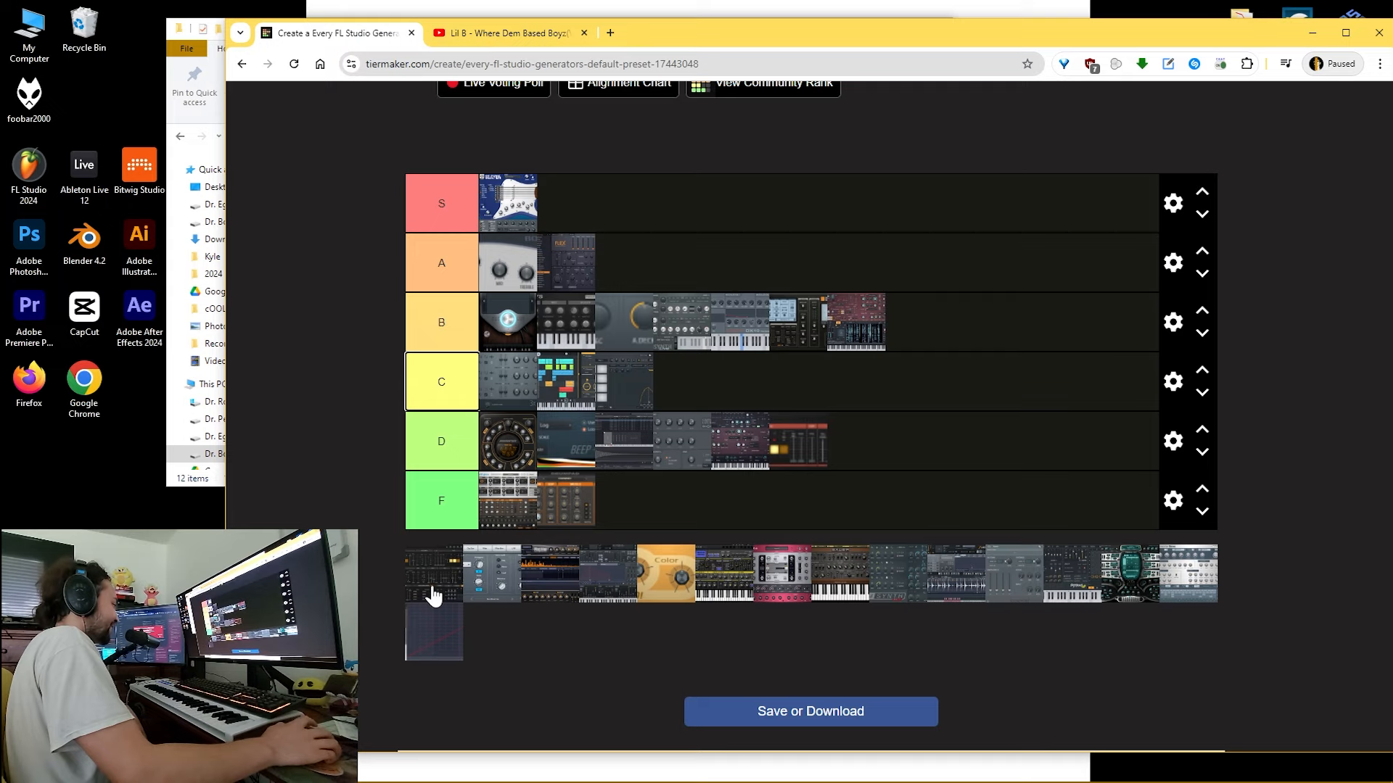
# - Place Kepler Exo in the F tier, and add an FF row below it to hold MiniSynth
pyautogui.moveTo(433, 596); pyautogui.dragTo(686, 499)
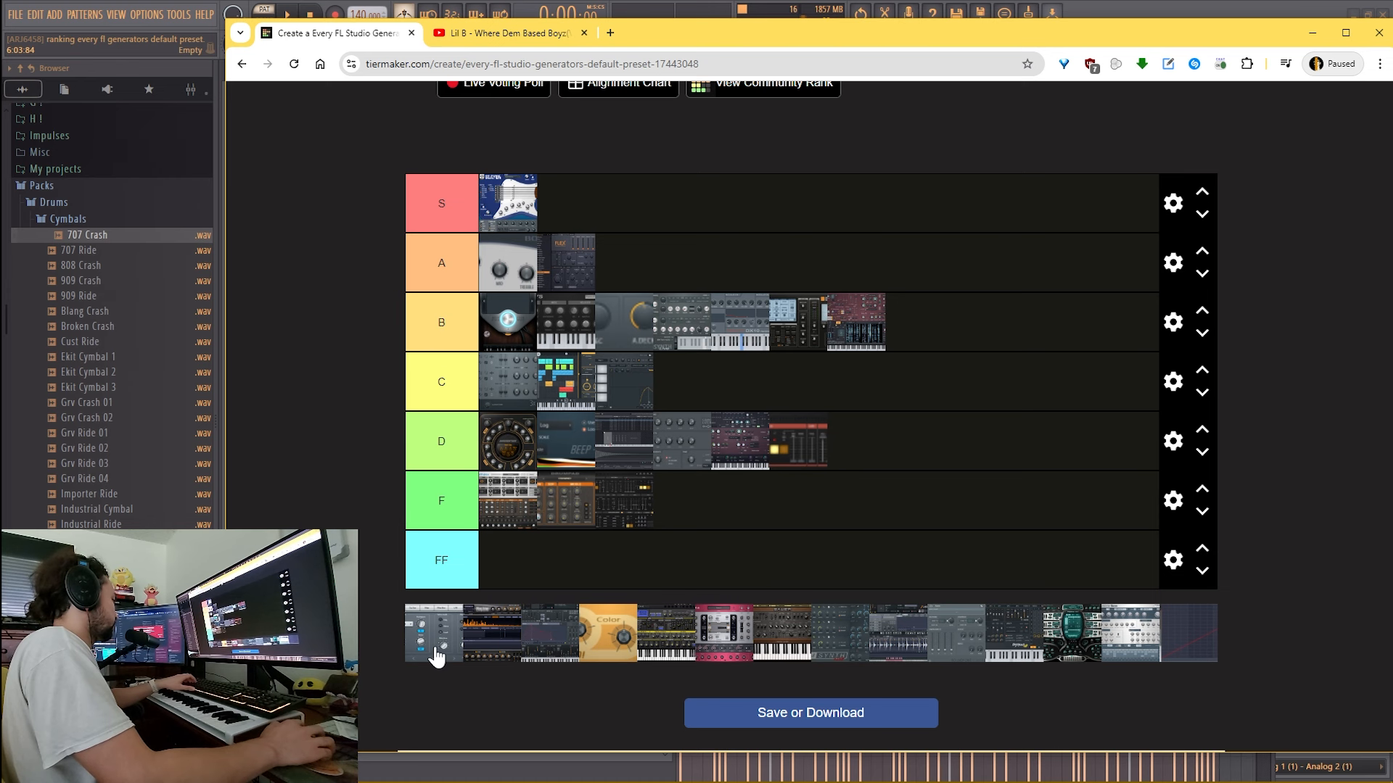
pyautogui.moveTo(435, 653); pyautogui.dragTo(545, 559)
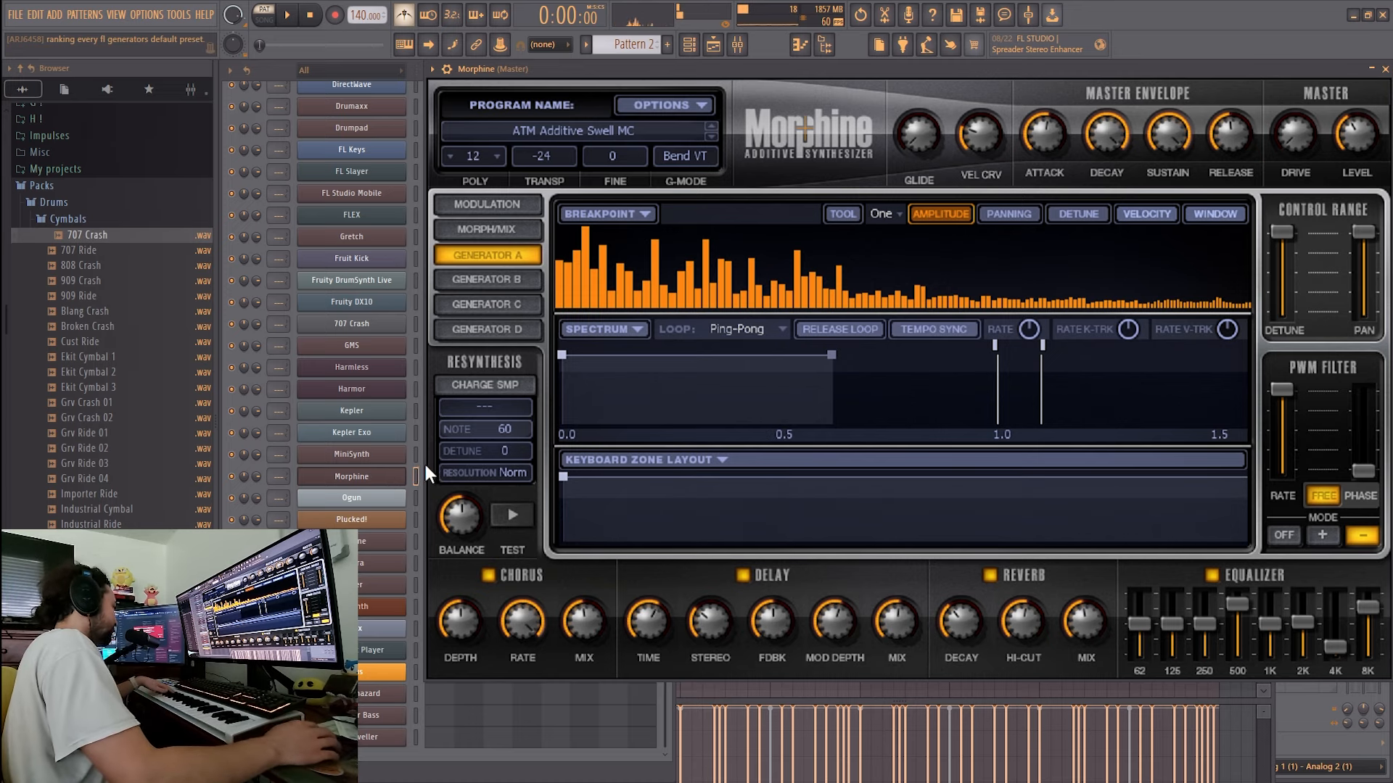
# - Rank Morphine in the B tier and Ogun in the D tier on TierMaker
pyautogui.hotkey('alt', 'Tab')
pyautogui.moveTo(437, 626); pyautogui.dragTo(936, 341)
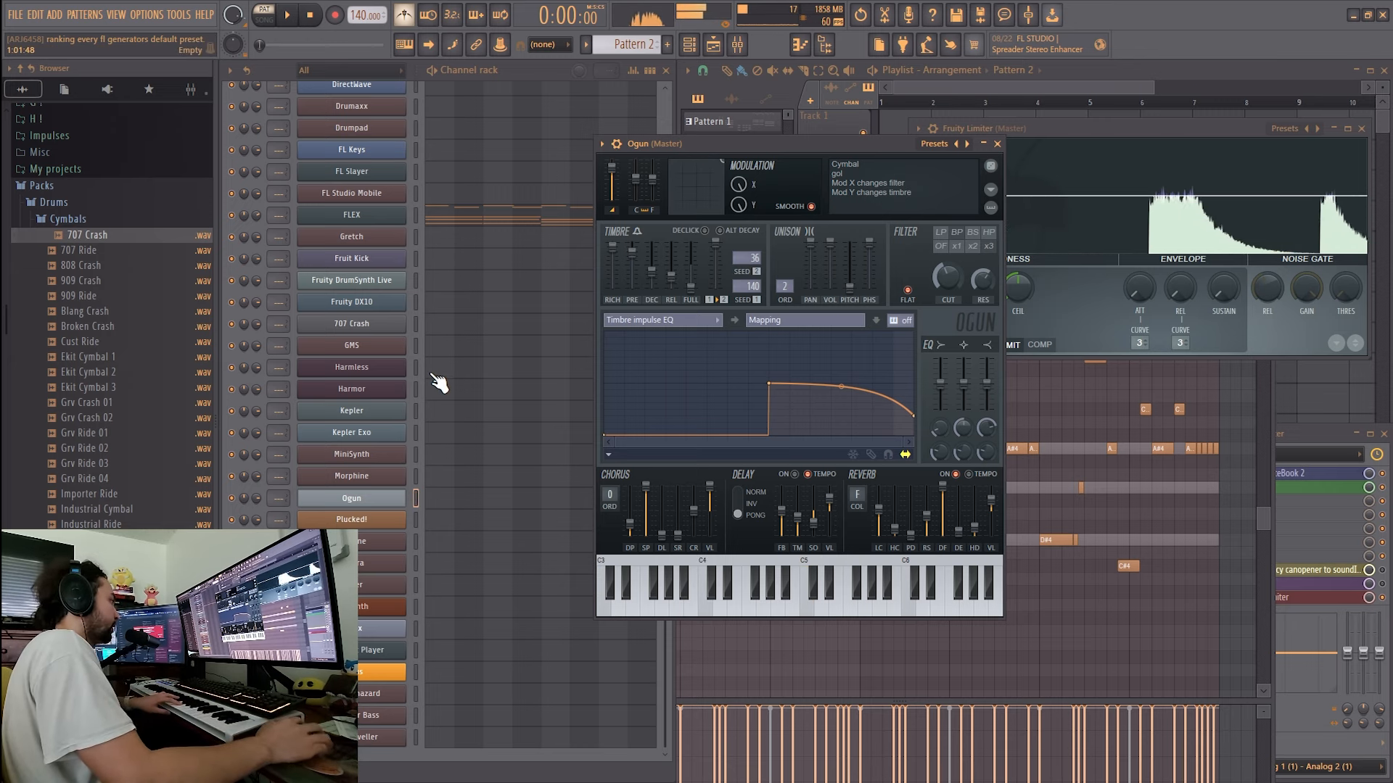
pyautogui.hotkey('alt', 'Tab')
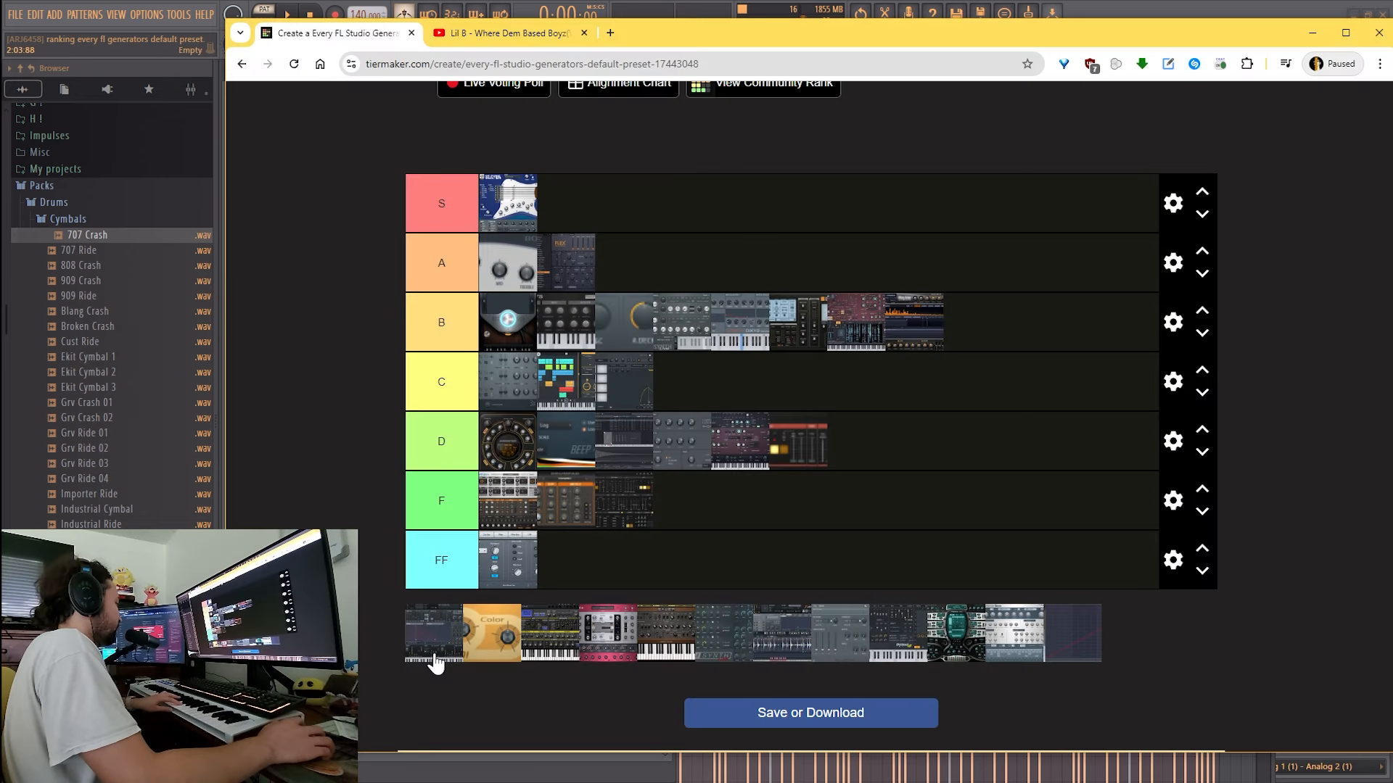
pyautogui.moveTo(435, 653); pyautogui.dragTo(903, 446)
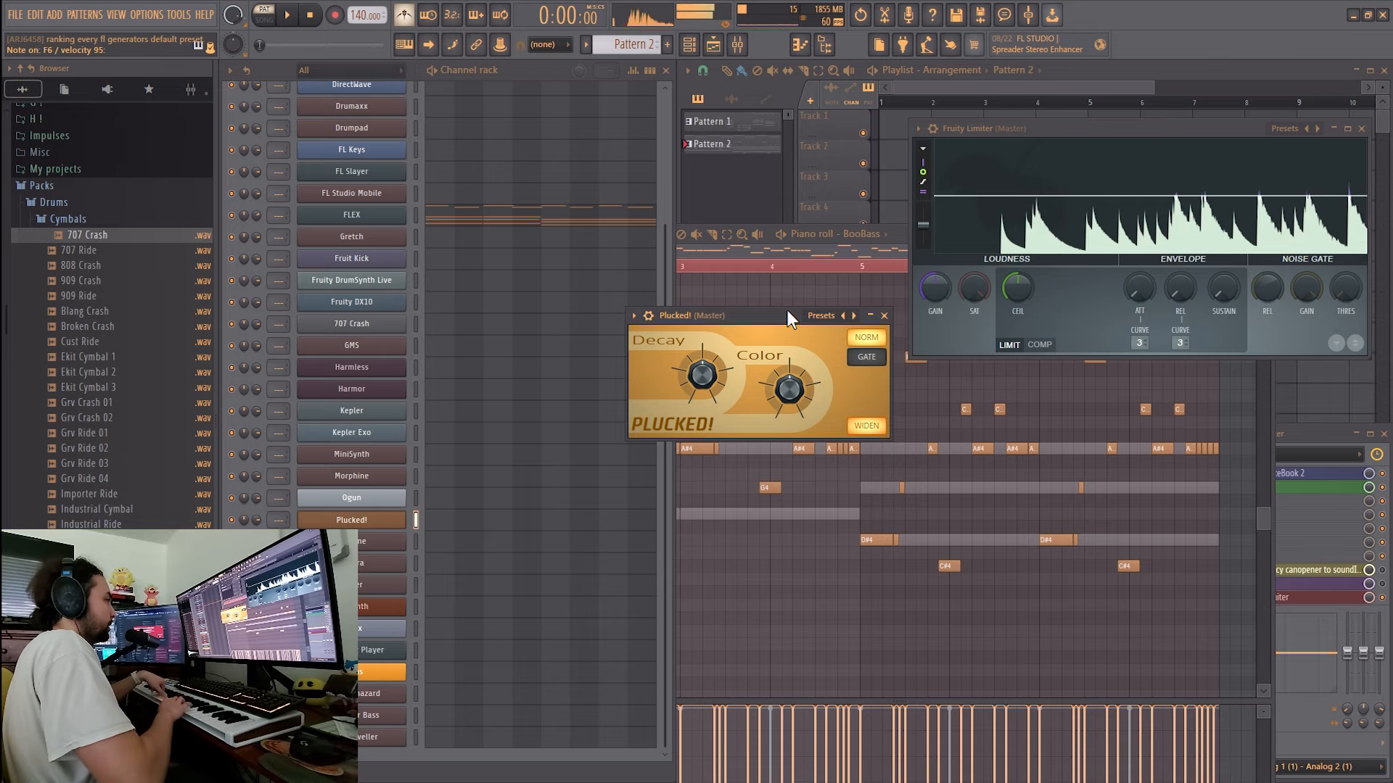
# - Rank Plucked! in the A tier and PoiZone in the B tier on TierMaker after auditioning them
pyautogui.press('super')
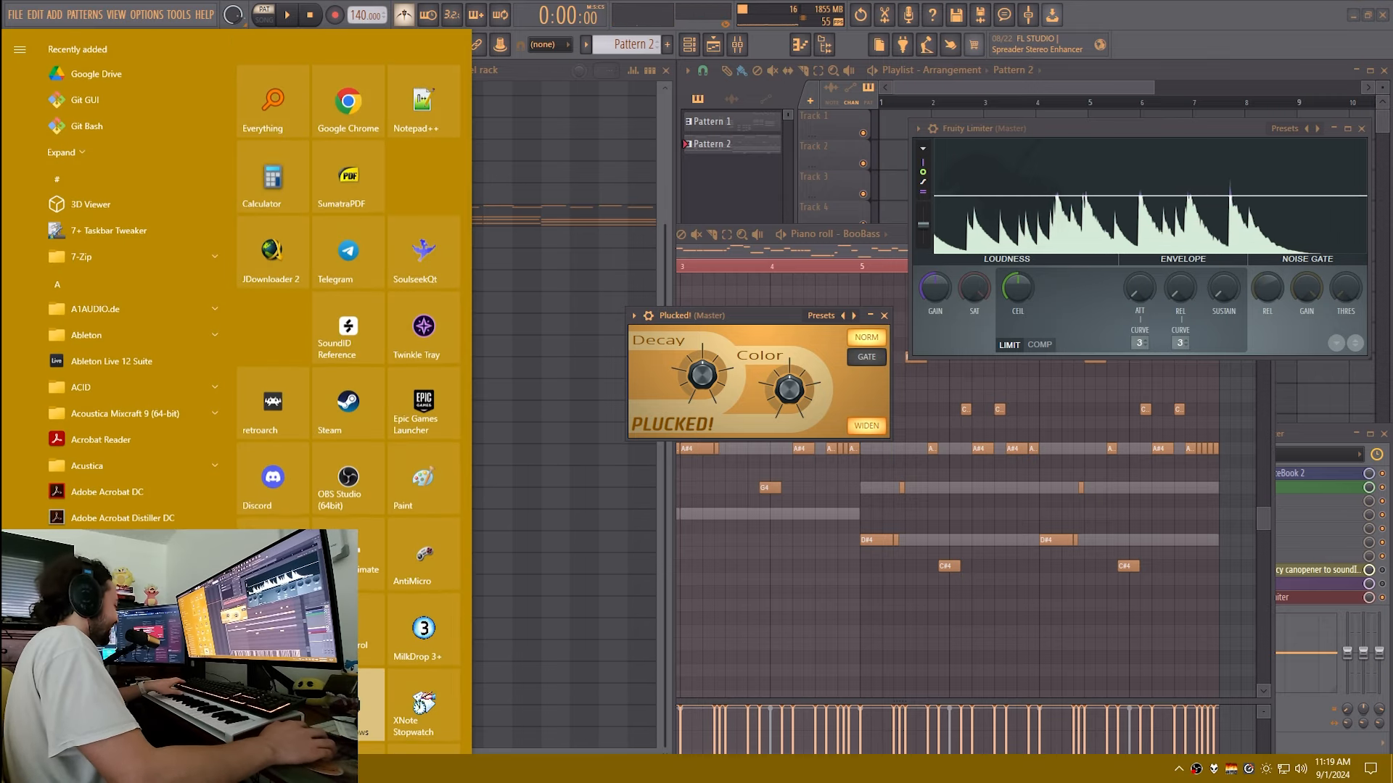
pyautogui.click(425, 771)
pyautogui.moveTo(424, 651); pyautogui.dragTo(750, 263)
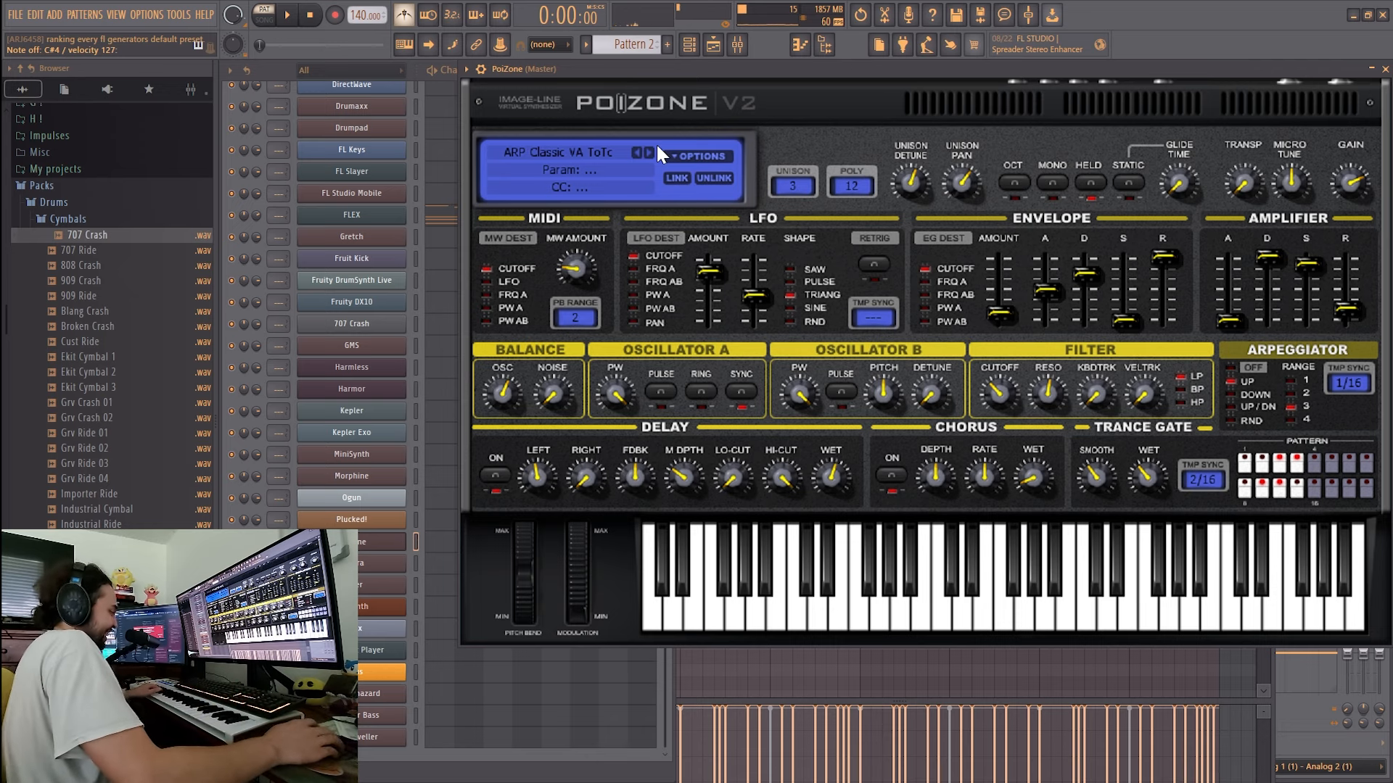
pyautogui.press('super')
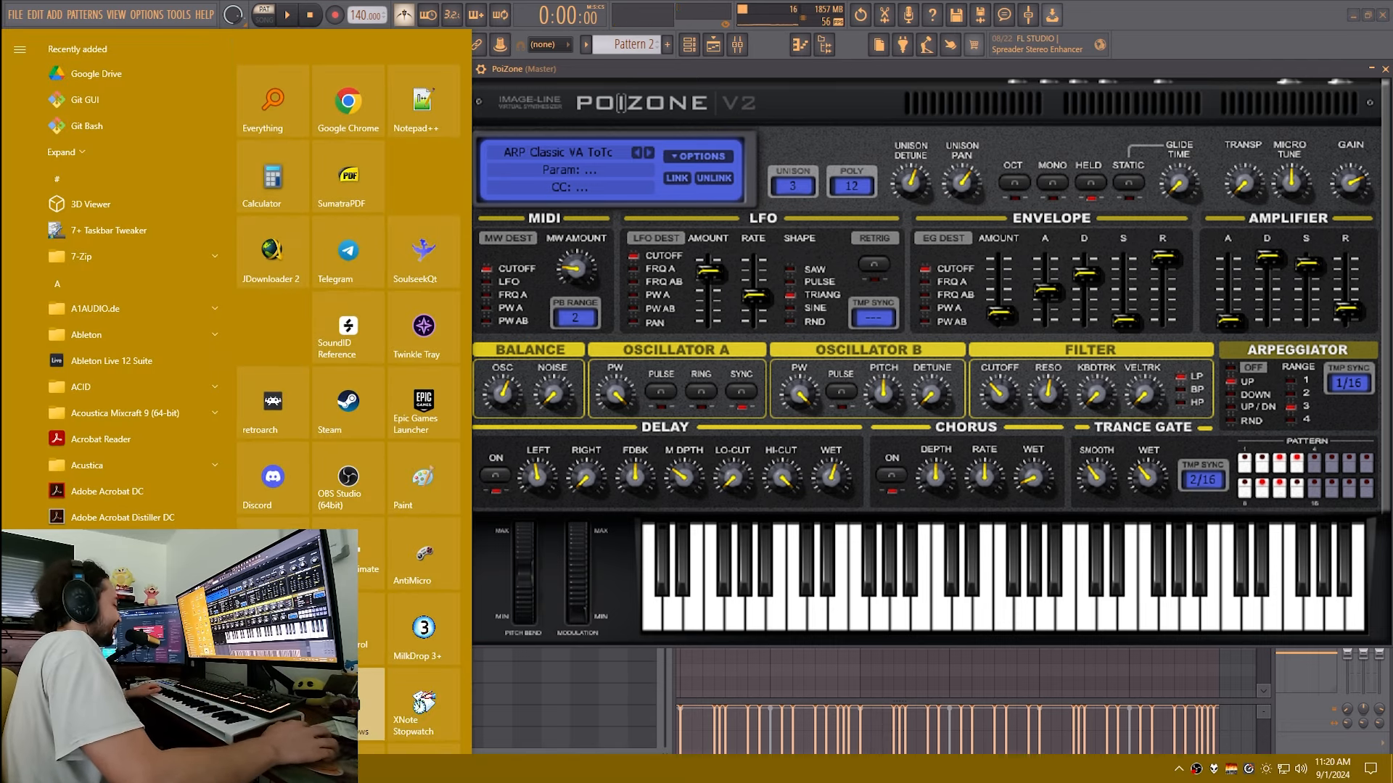
pyautogui.click(276, 769)
pyautogui.moveTo(441, 639); pyautogui.dragTo(1030, 319)
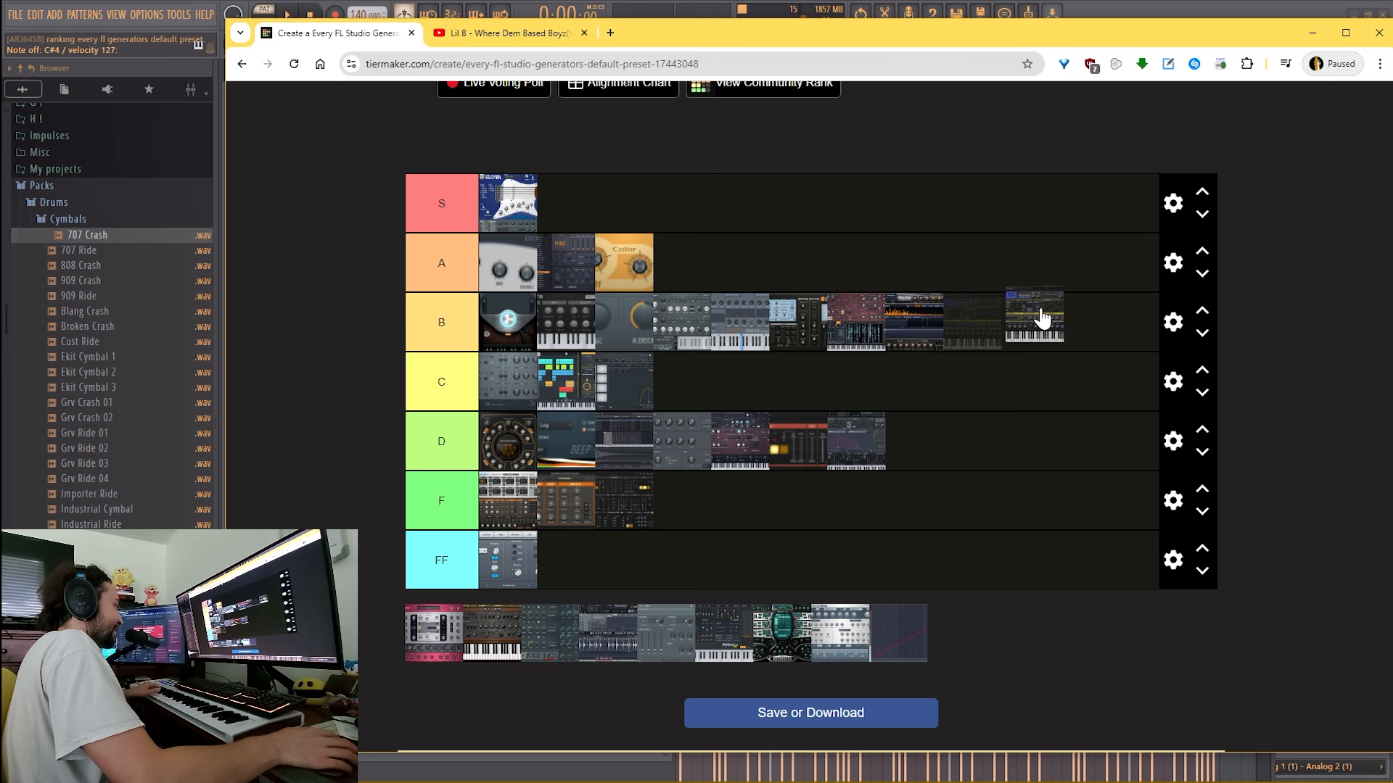
pyautogui.hotkey('alt', 'Tab')
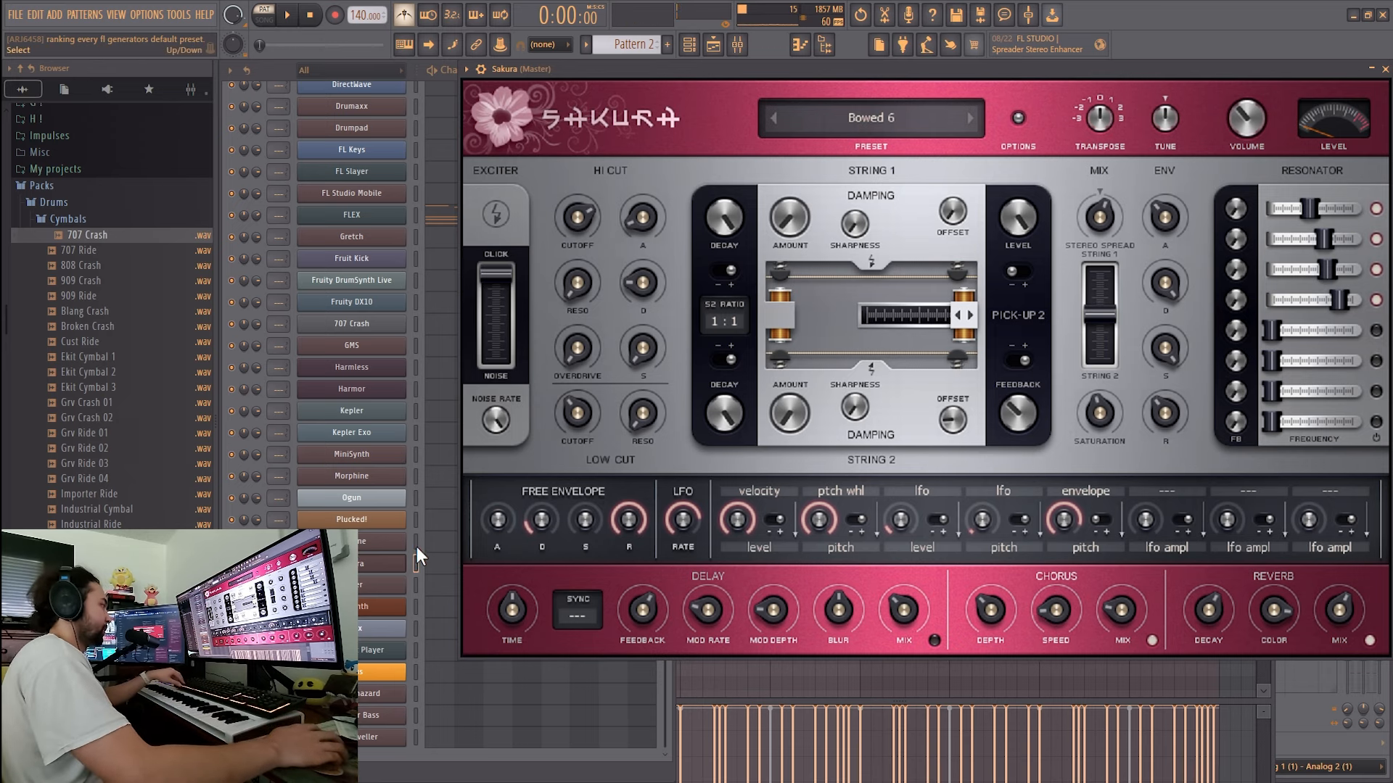
# - Place Sakura in the A tier and Sawer in the B tier on TierMaker
pyautogui.press('super')
pyautogui.click(421, 769)
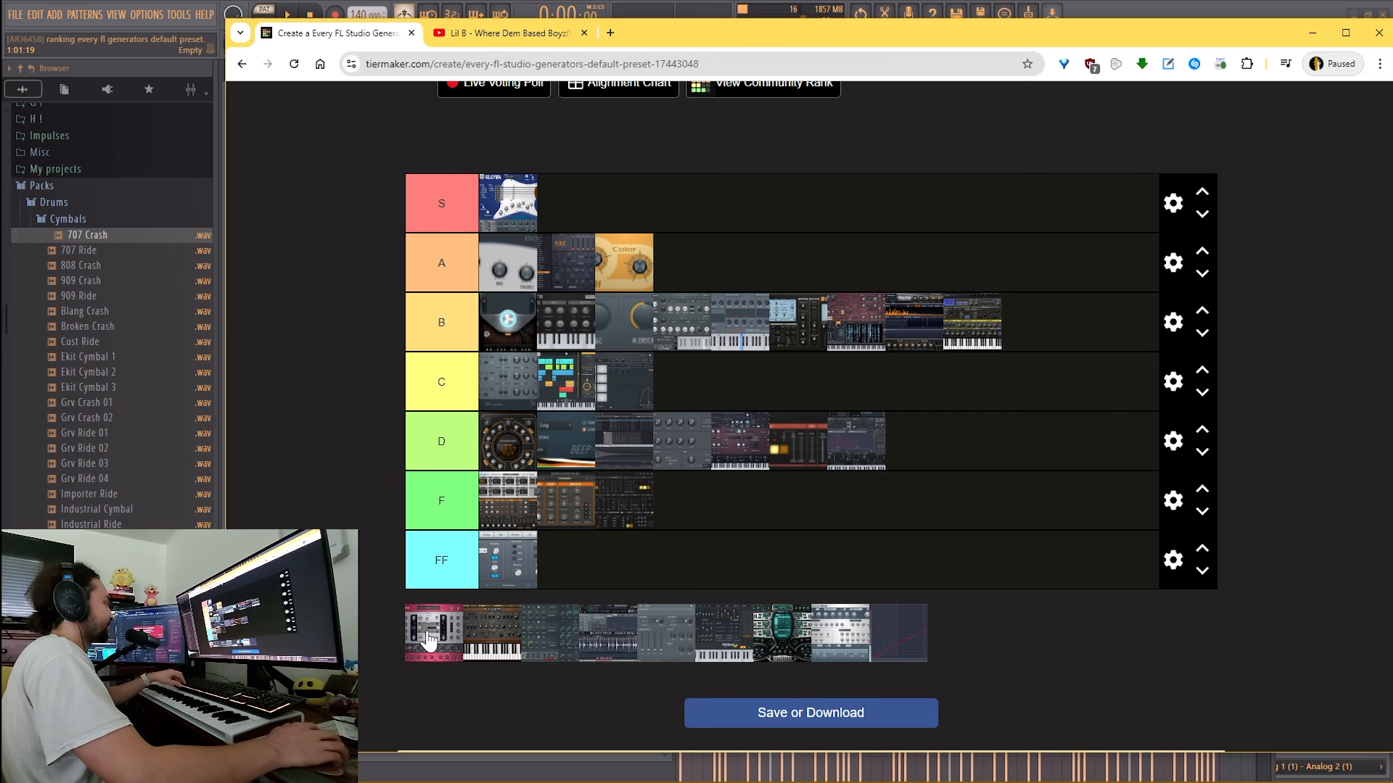
pyautogui.moveTo(425, 628); pyautogui.dragTo(689, 268)
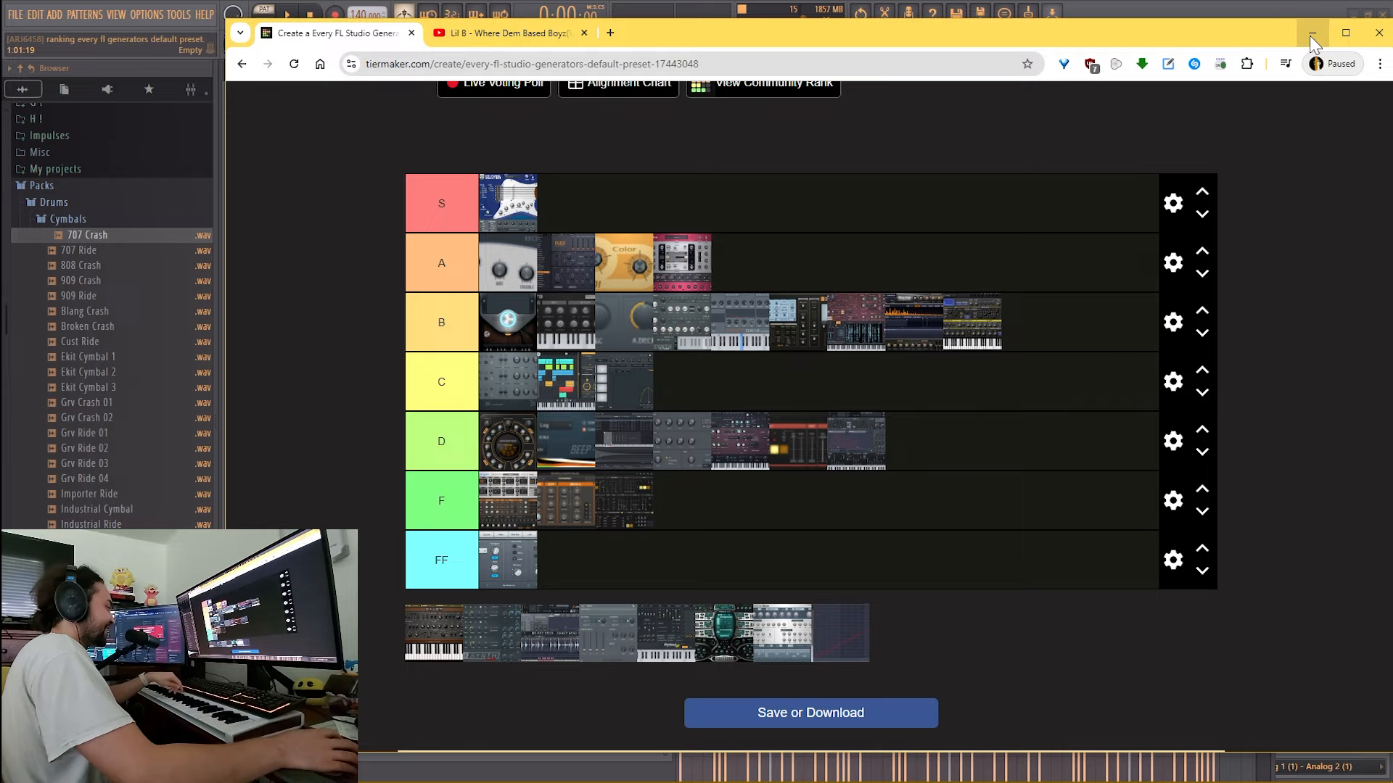
pyautogui.click(1312, 35)
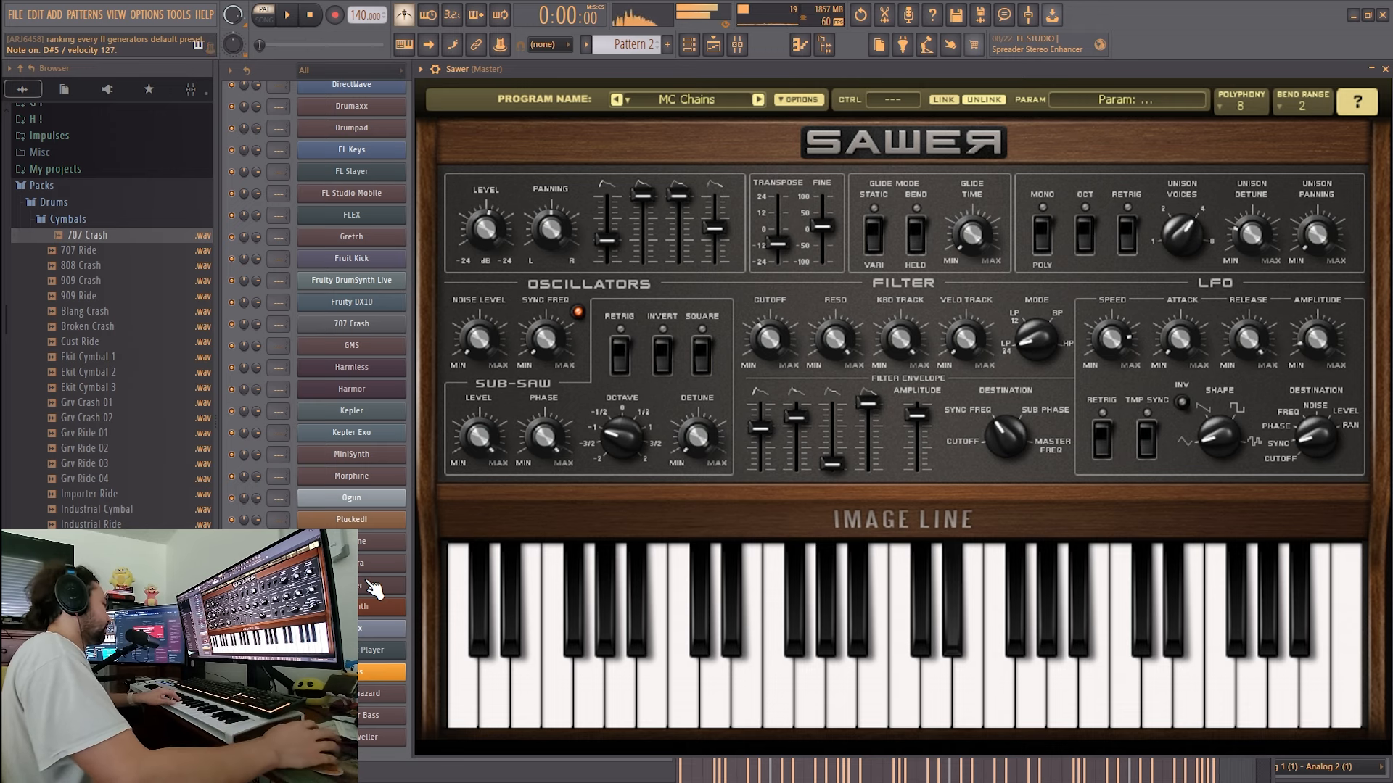
pyautogui.hotkey('alt', 'Tab')
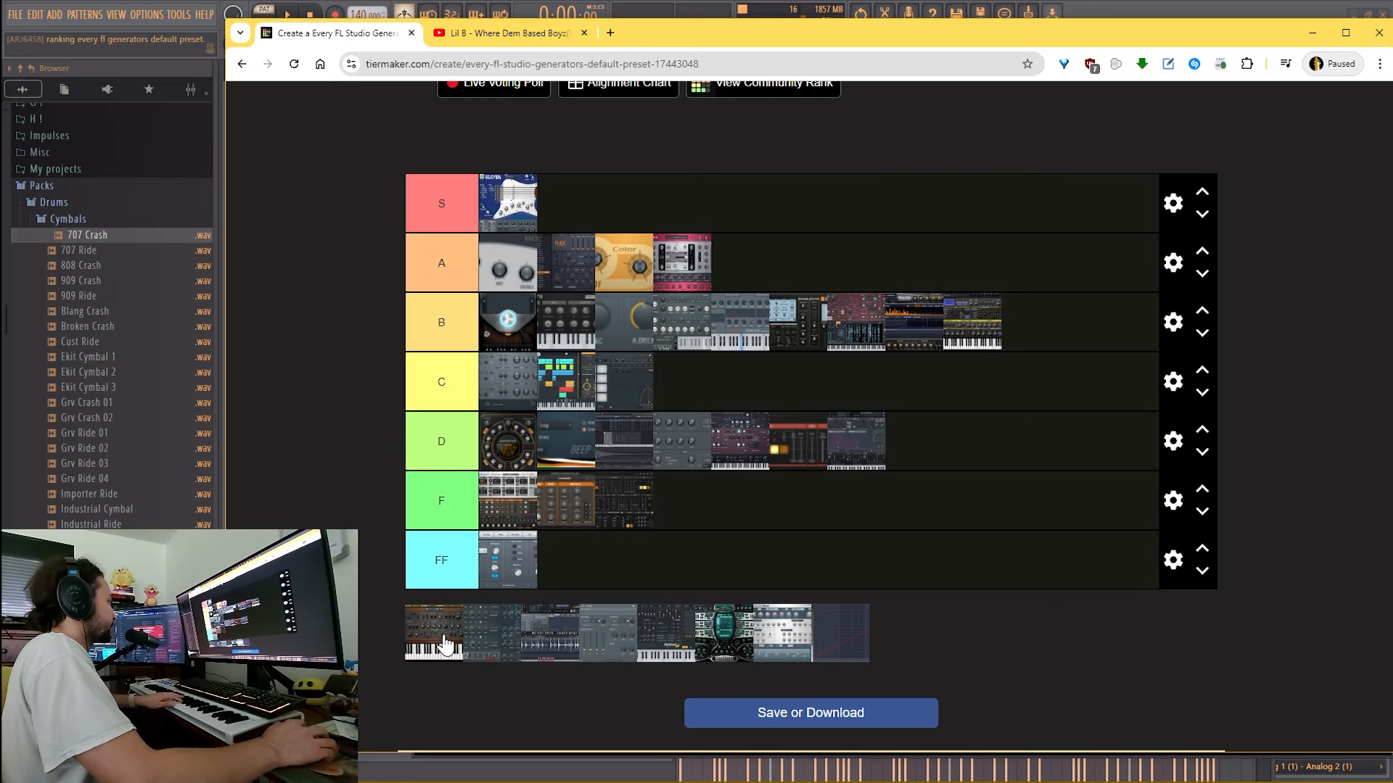
pyautogui.moveTo(438, 637); pyautogui.dragTo(1099, 319)
pyautogui.moveTo(1100, 326); pyautogui.dragTo(1095, 325)
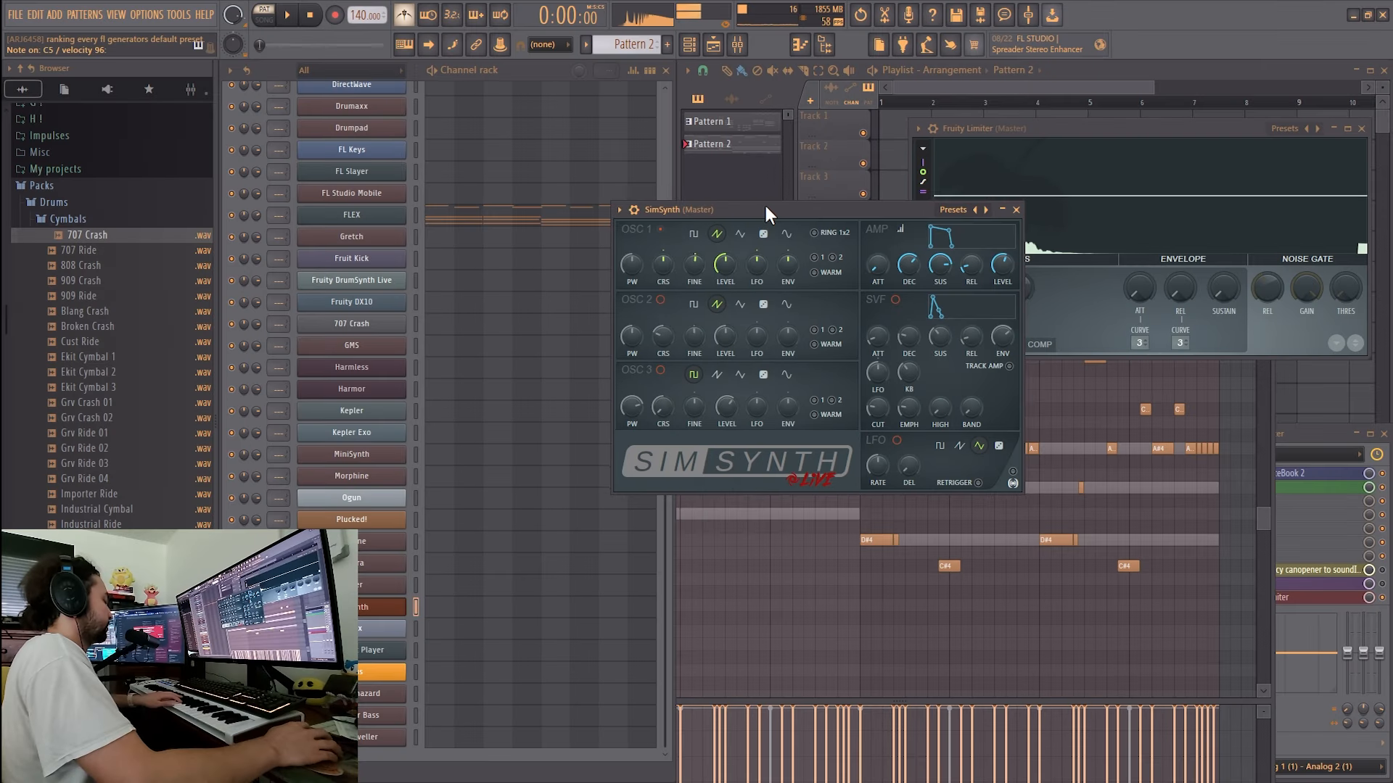
# - Label a new row below FF as FFF on TierMaker to hold SimSynth
pyautogui.write('FF')
pyautogui.write('F')
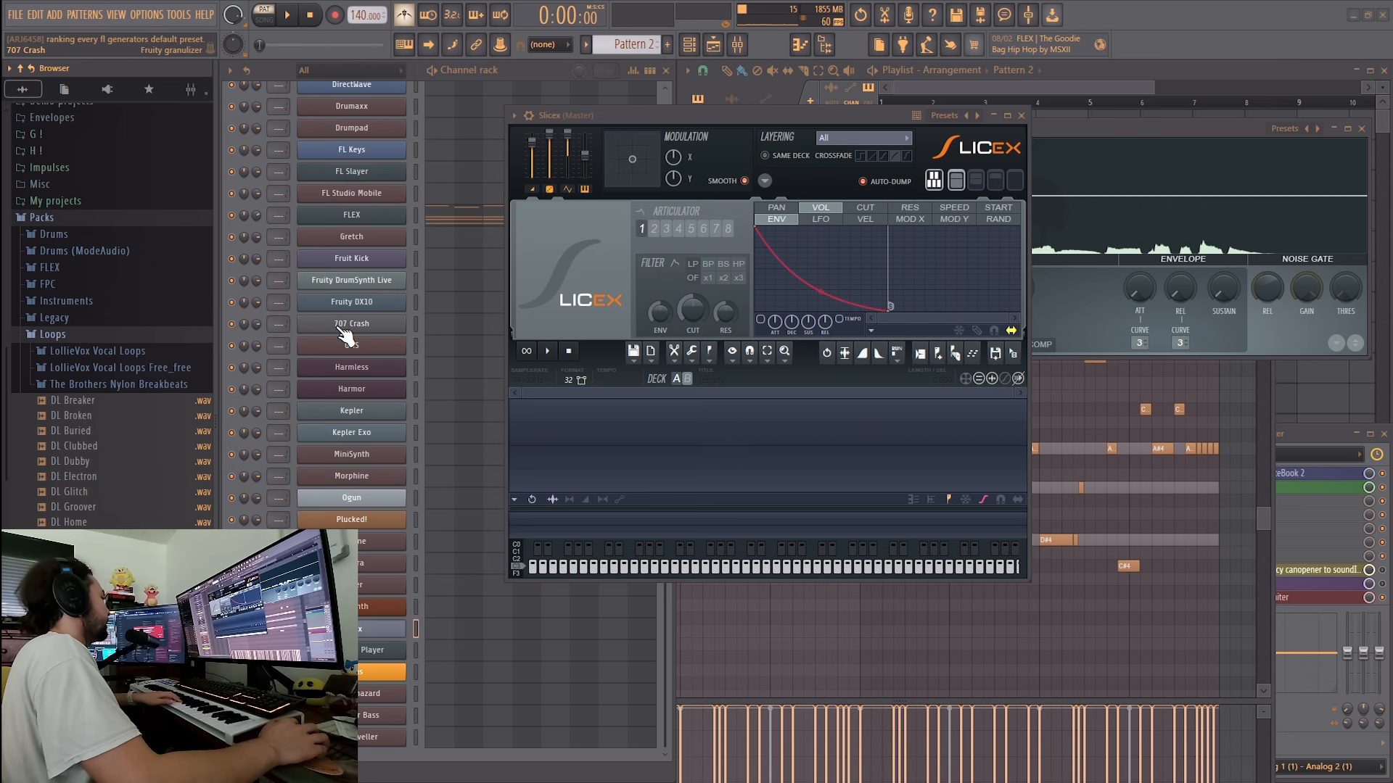
# - Load the DL Breaker loop into Slicex in FL Studio and rank Slicex in the B tier on TierMaker
pyautogui.click(655, 114)
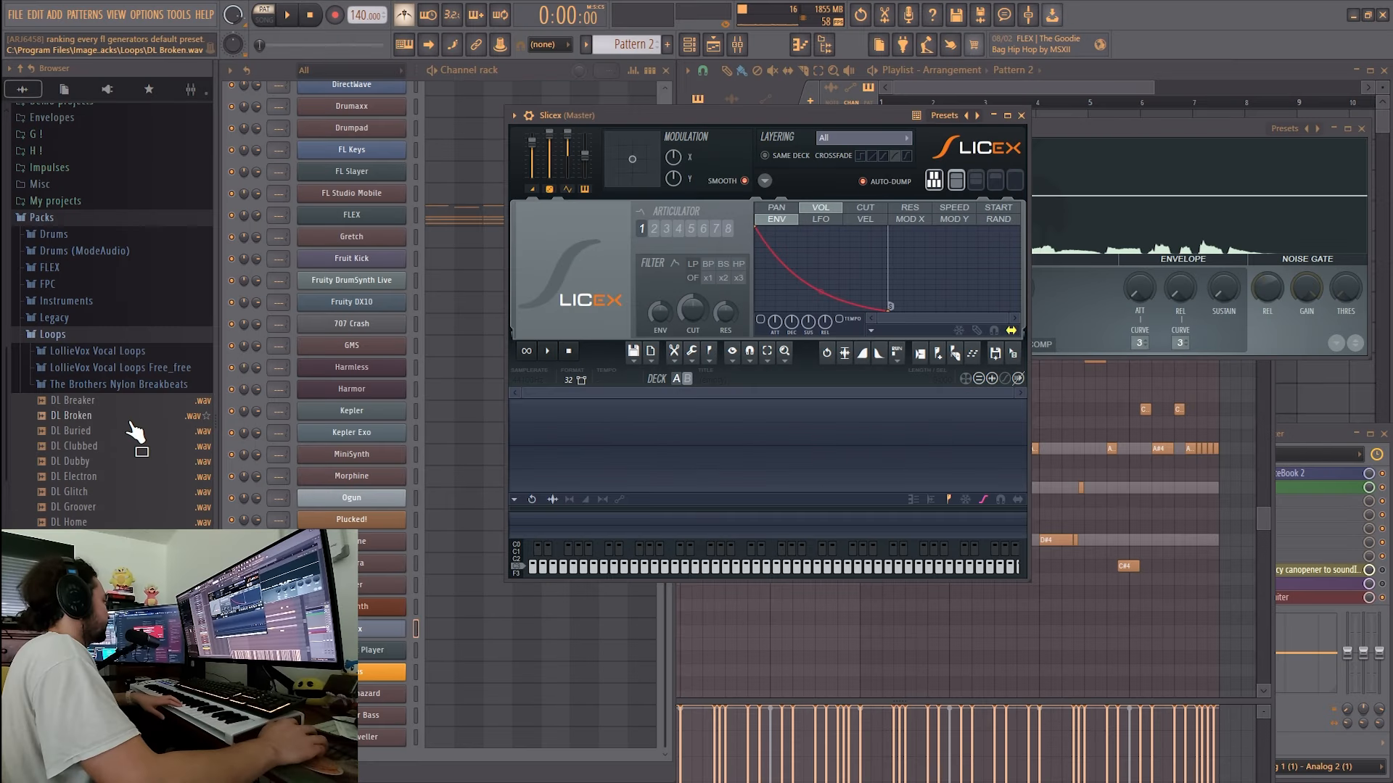
pyautogui.moveTo(65, 407); pyautogui.dragTo(711, 439)
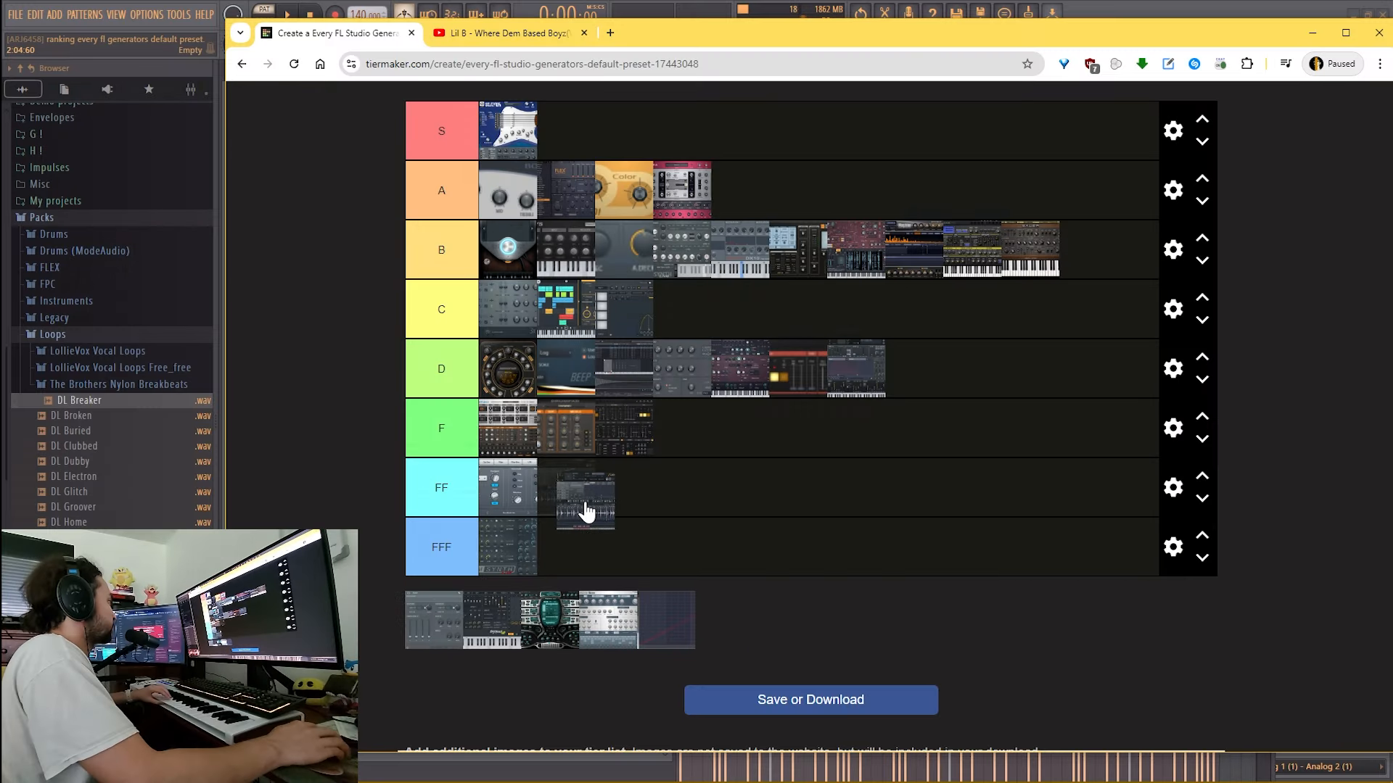
pyautogui.moveTo(566, 488); pyautogui.dragTo(1088, 250)
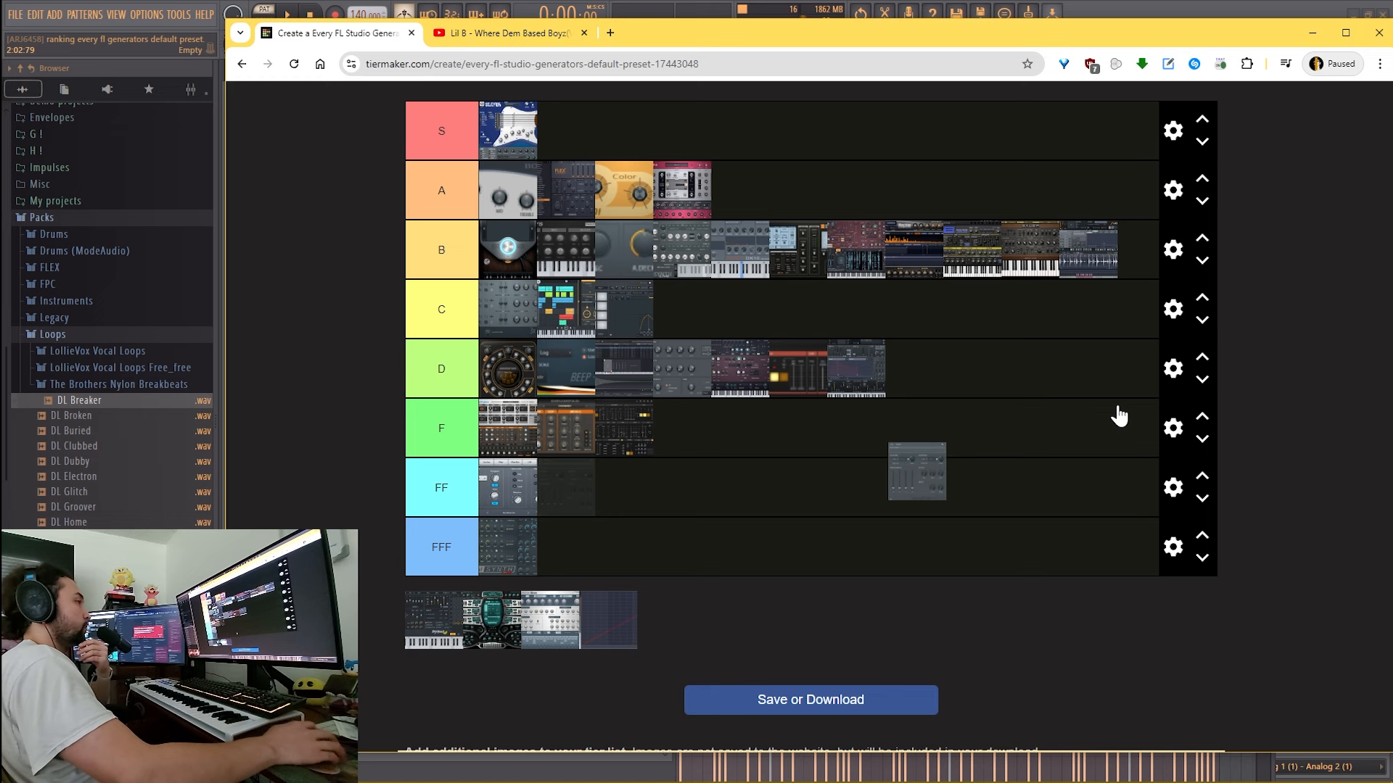
# - Rank Soundfont Player and Sytrus in the B tier on TierMaker, and close the Sytrus window in FL Studio
pyautogui.moveTo(1119, 416); pyautogui.dragTo(746, 306)
pyautogui.click(1312, 33)
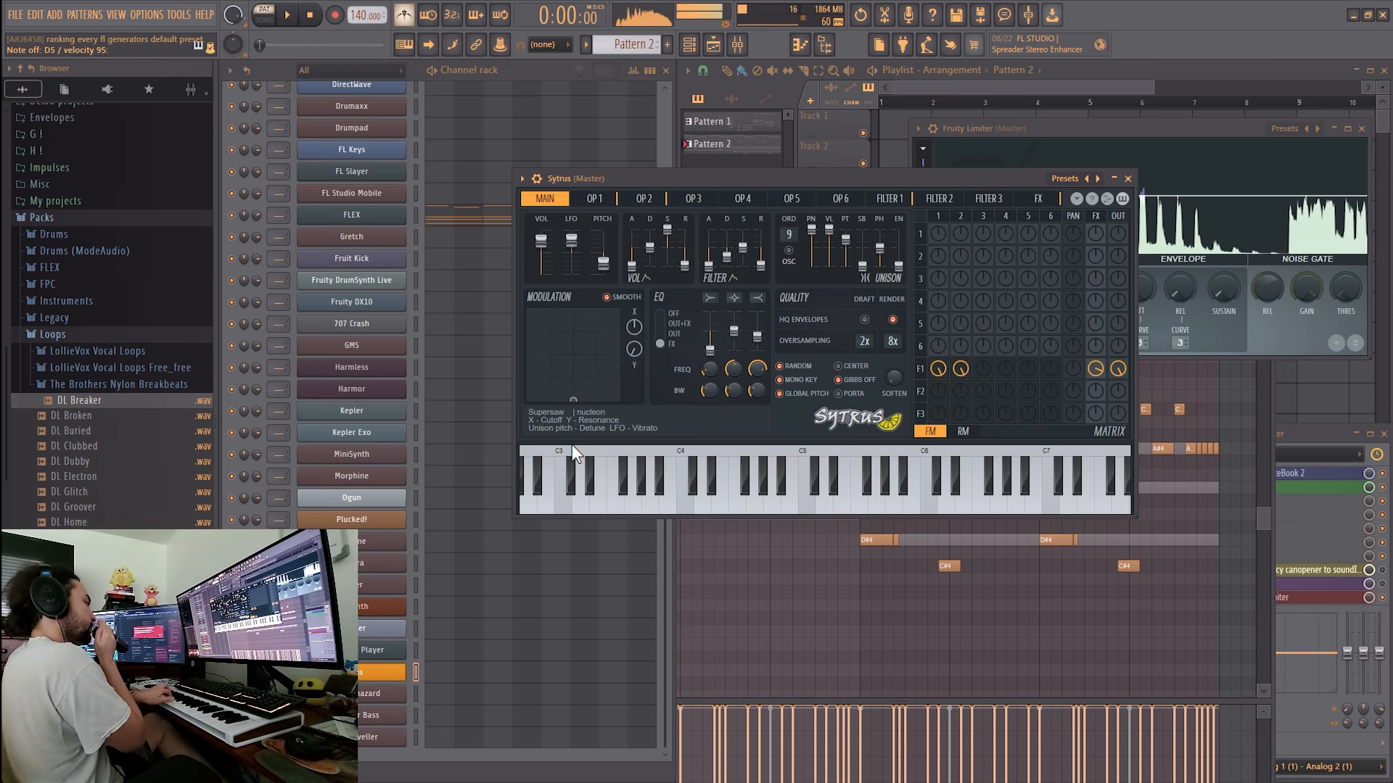
pyautogui.hotkey('alt', 'Tab')
pyautogui.moveTo(414, 686); pyautogui.dragTo(637, 306)
pyautogui.hotkey('alt', 'Tab')
pyautogui.click(368, 674)
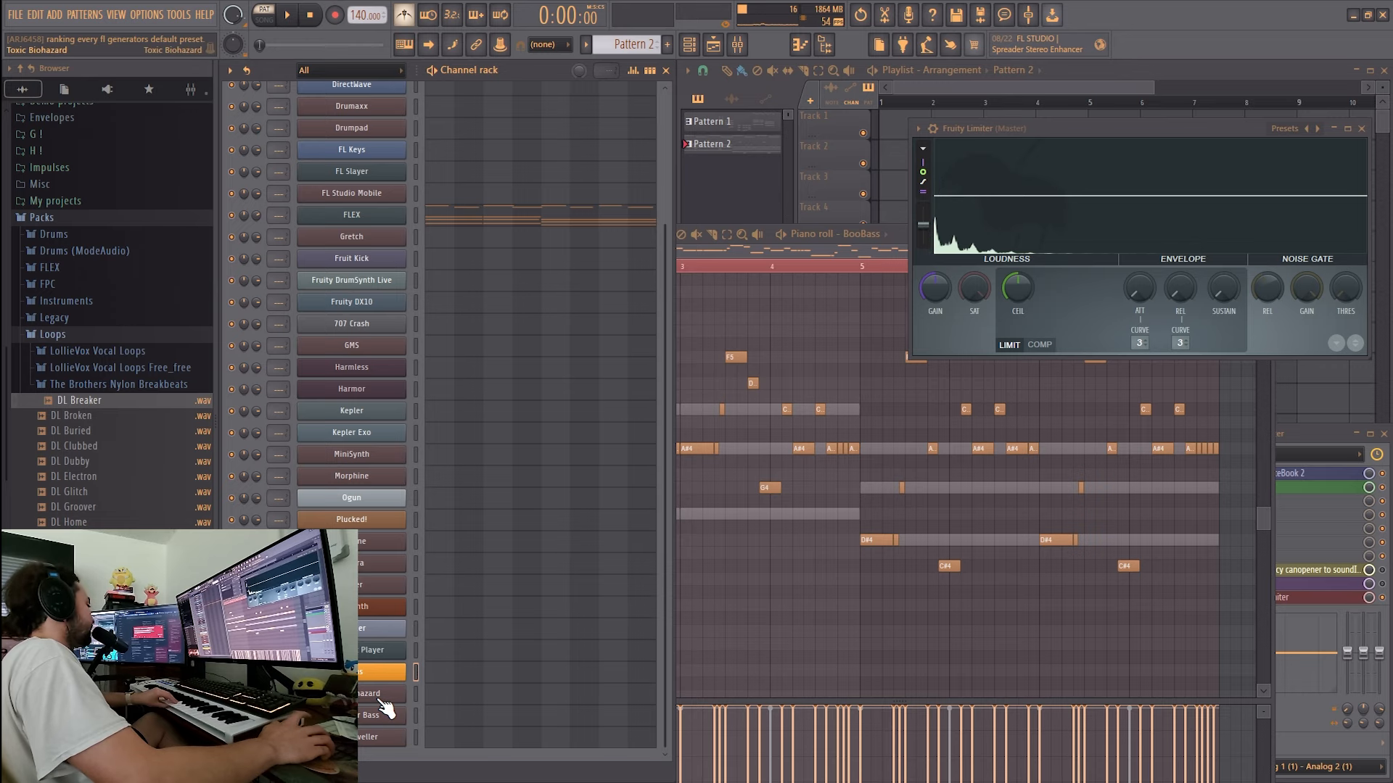
# - Audition Toxic Biohazard and Transistor Bass in FL Studio and rank both in the D tier on TierMaker
pyautogui.click(377, 695)
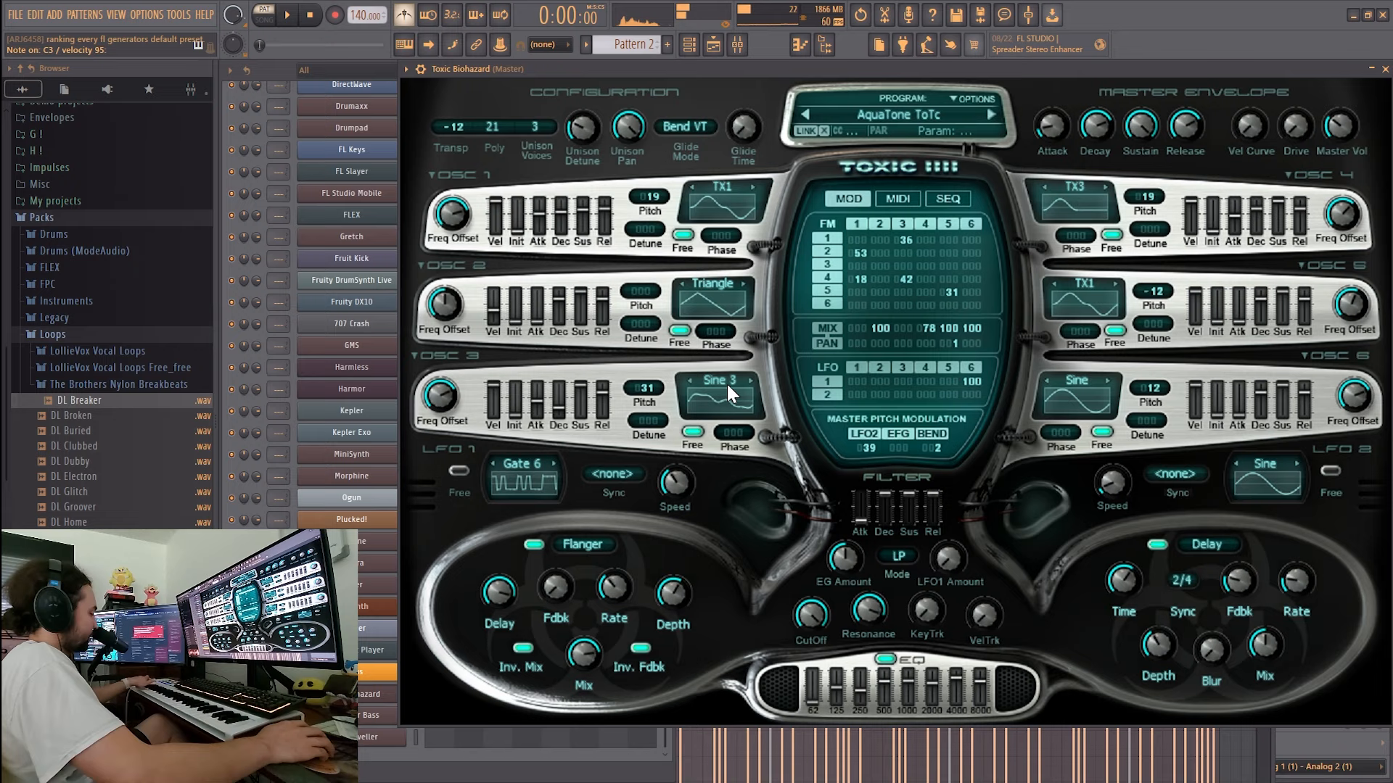
pyautogui.moveTo(432, 676); pyautogui.dragTo(949, 438)
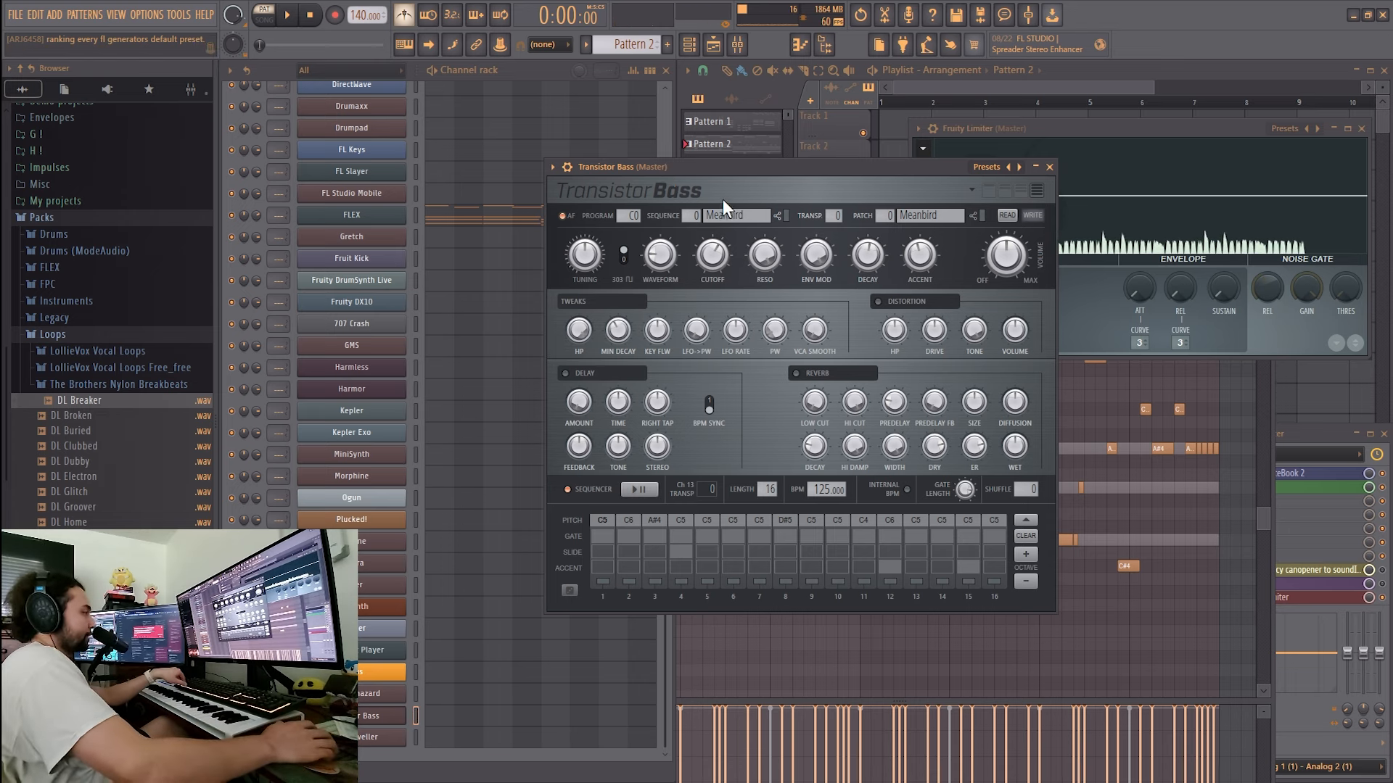
pyautogui.press('super')
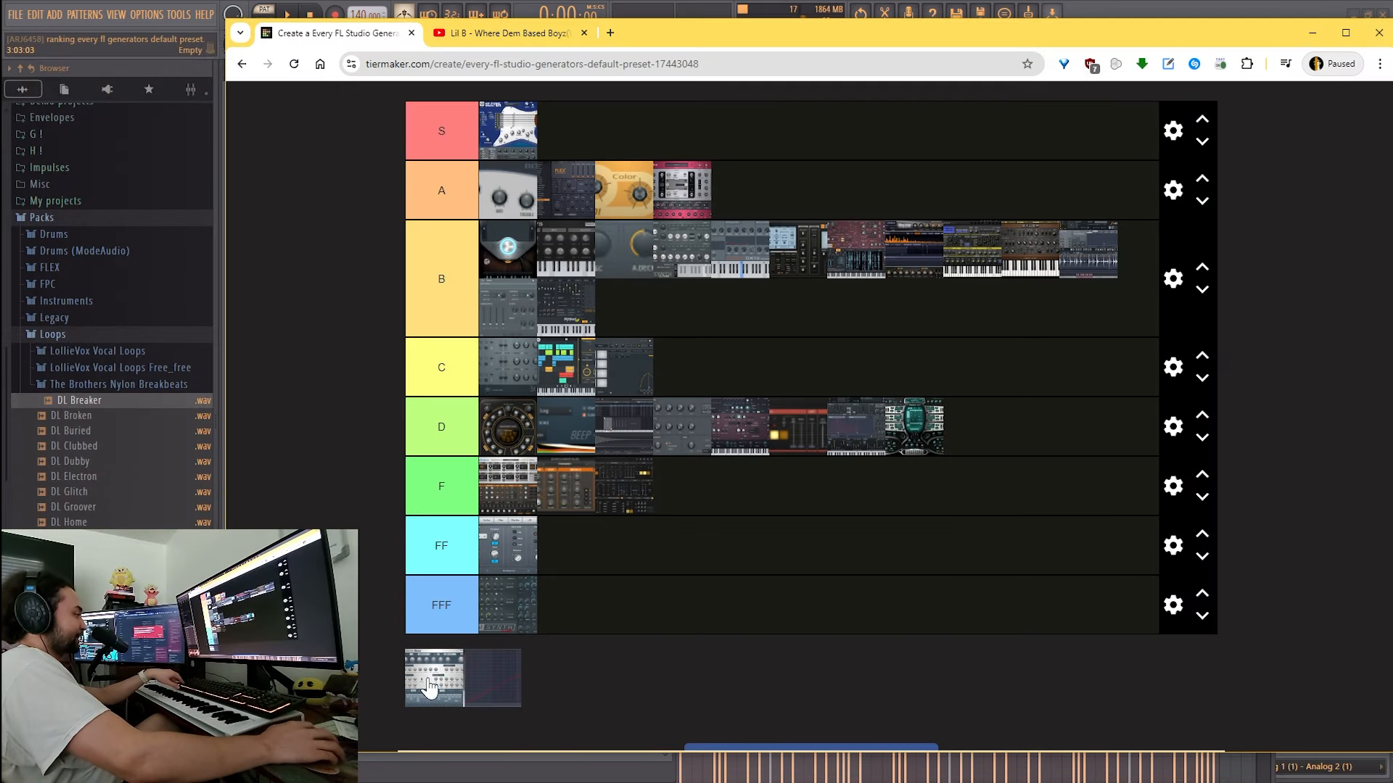
pyautogui.moveTo(434, 677); pyautogui.dragTo(1008, 438)
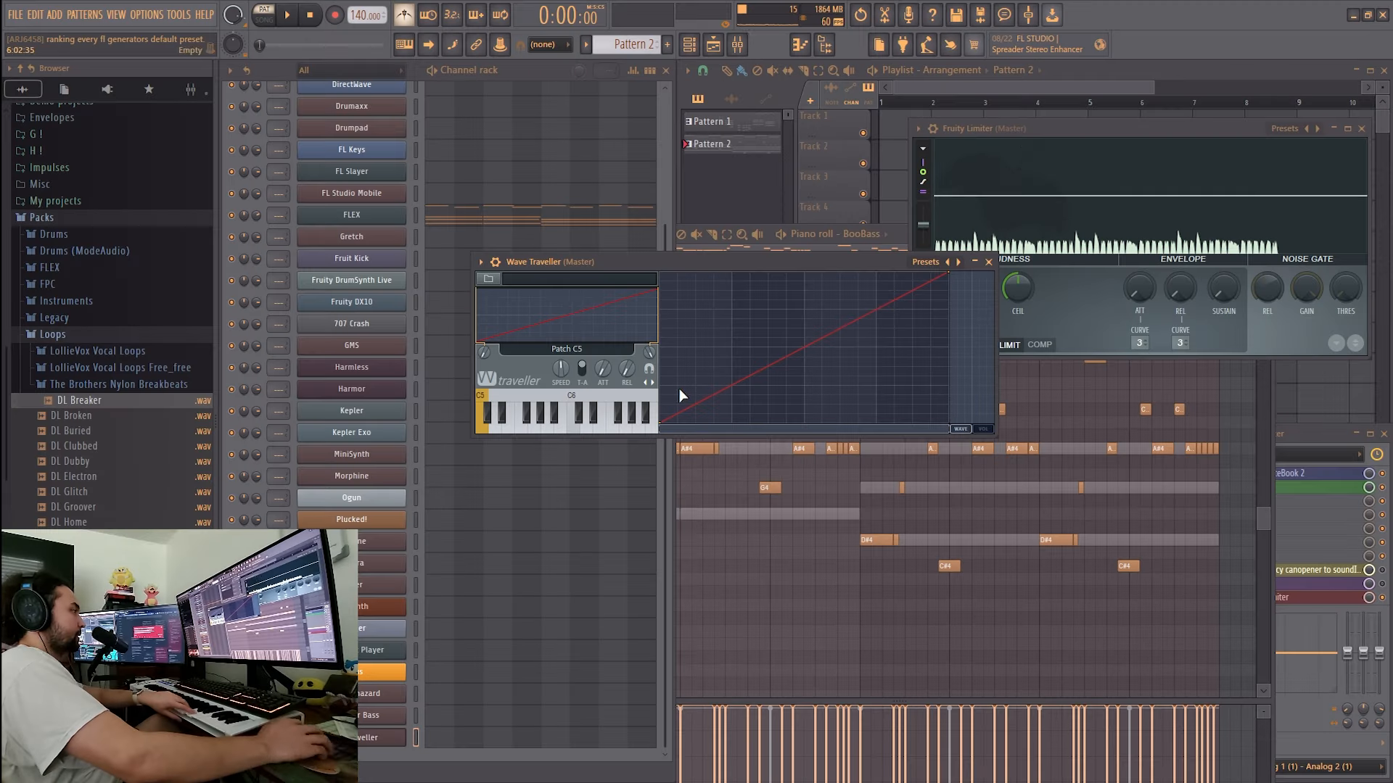
# - Load the classic kick preset into Wave Traveller in FL Studio
pyautogui.click(1137, 199)
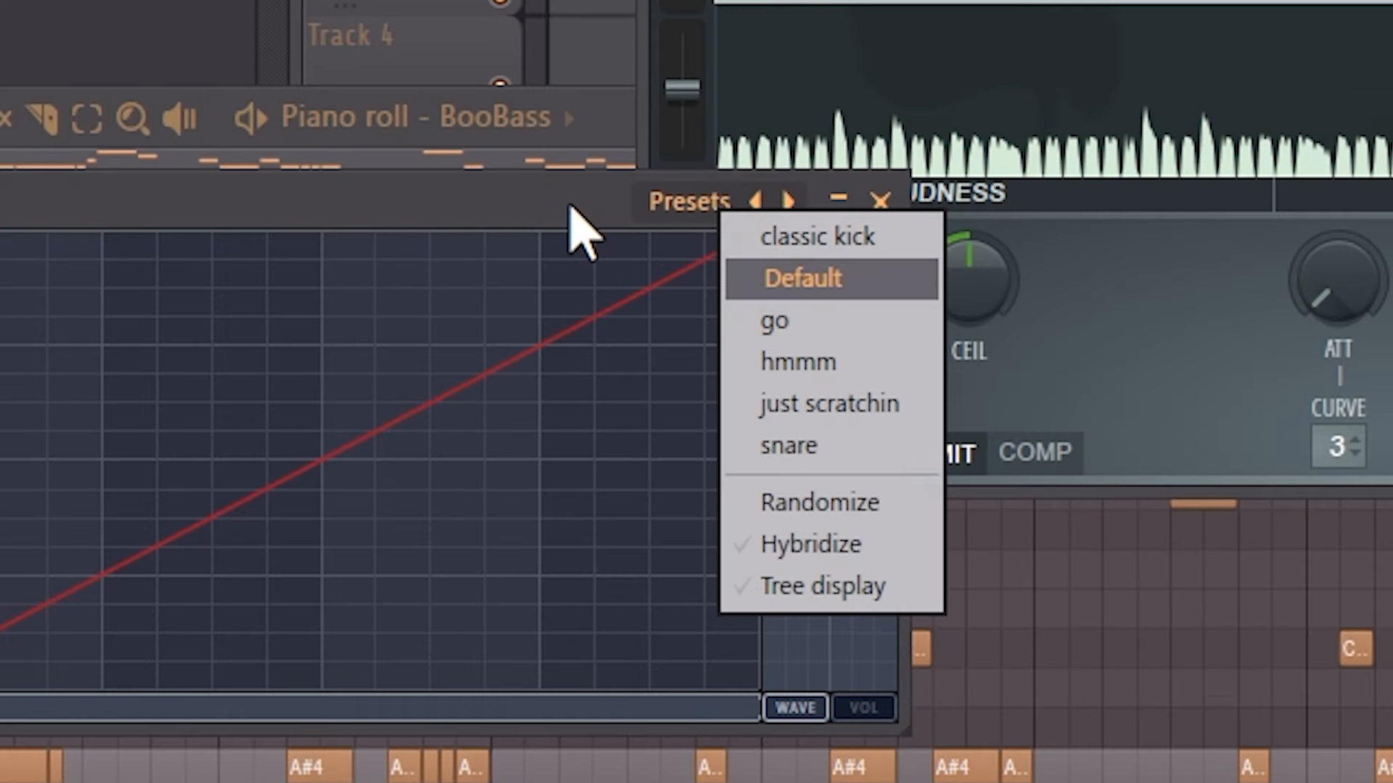
pyautogui.click(572, 207)
pyautogui.click(755, 200)
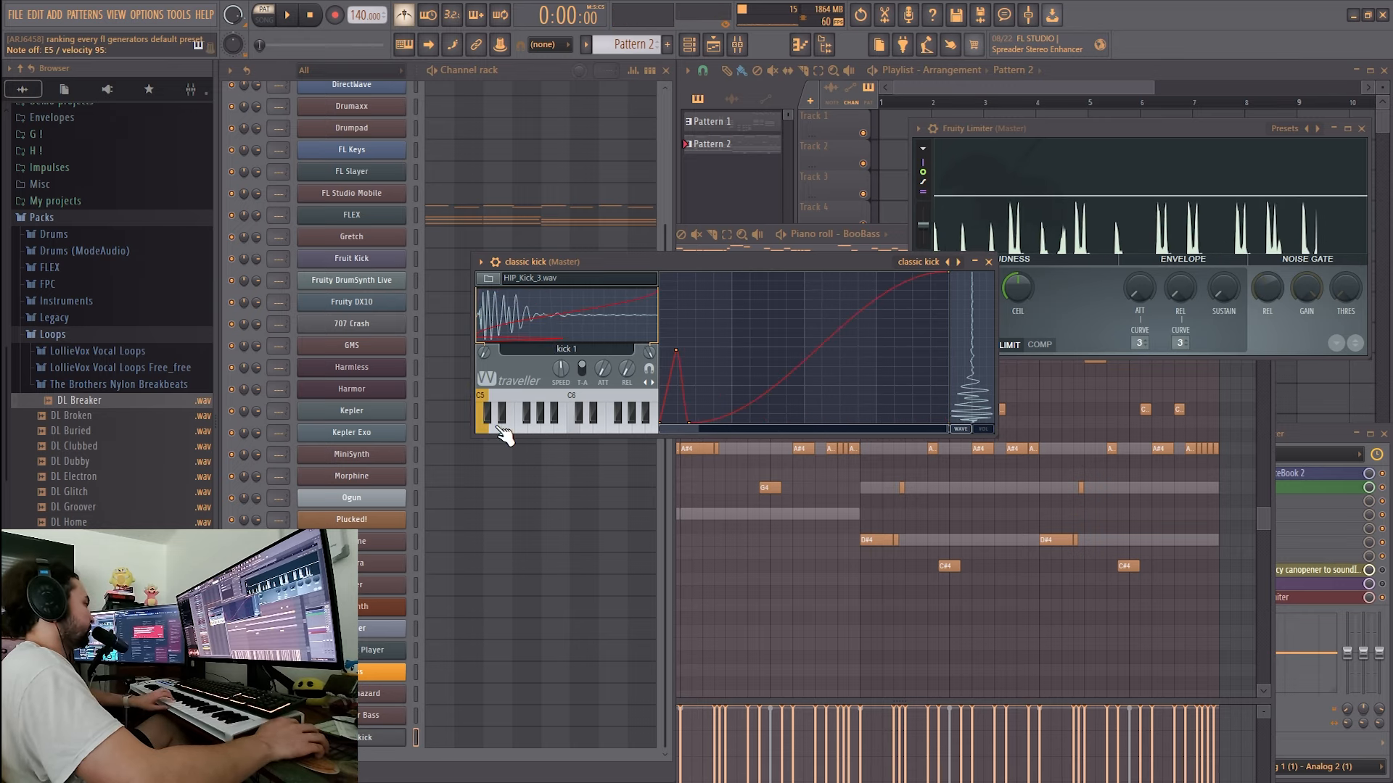
# - Audition the kick2, kick3, kick4 and Patch G5 patches in Wave Traveller and check the volume curve
pyautogui.click(495, 430)
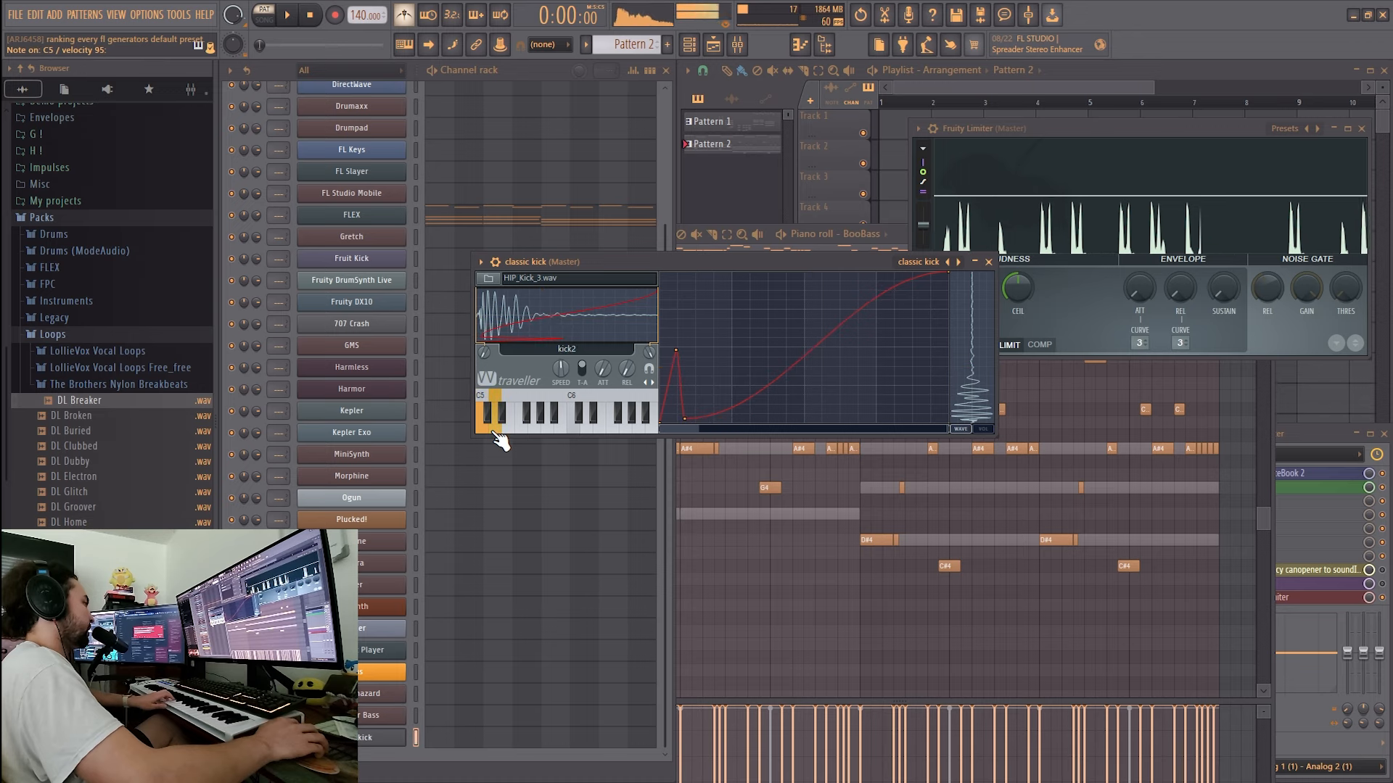
pyautogui.click(510, 429)
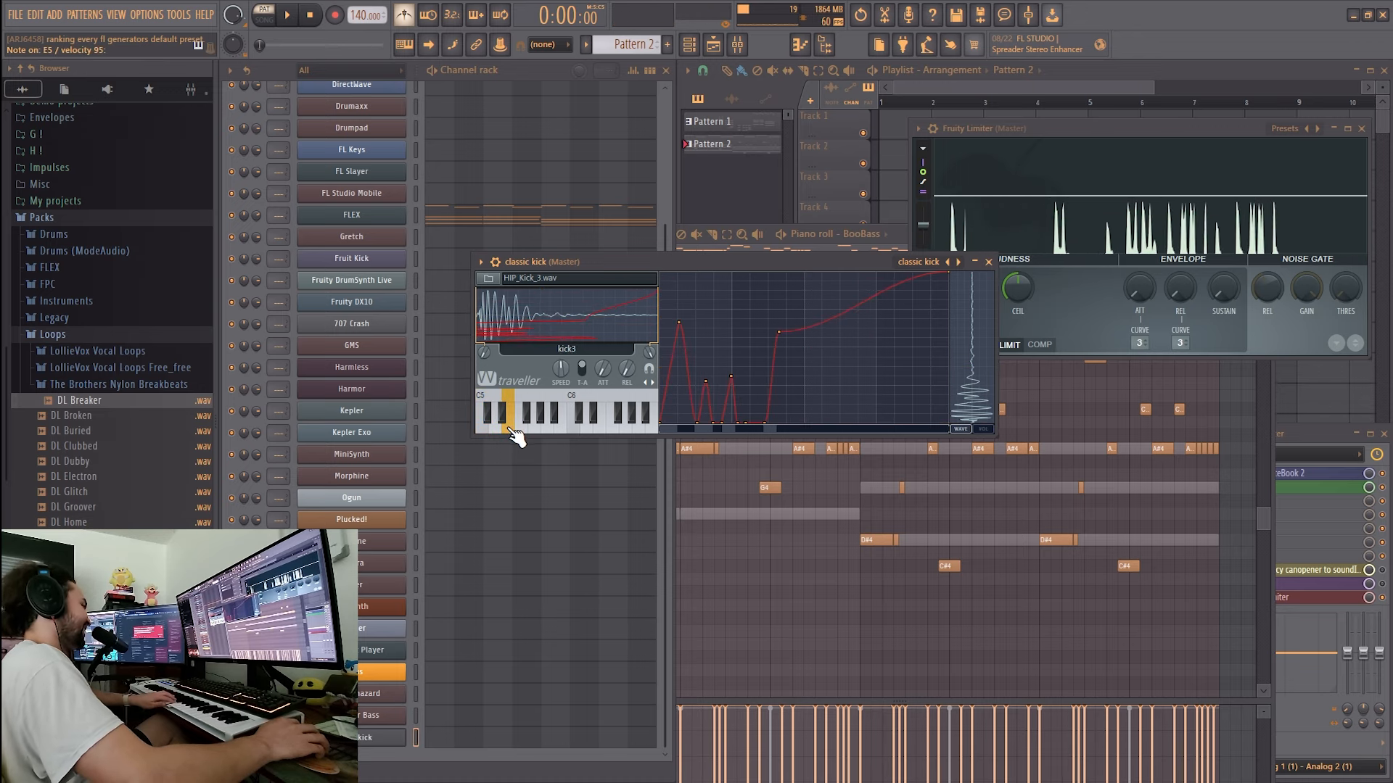
pyautogui.click(510, 428)
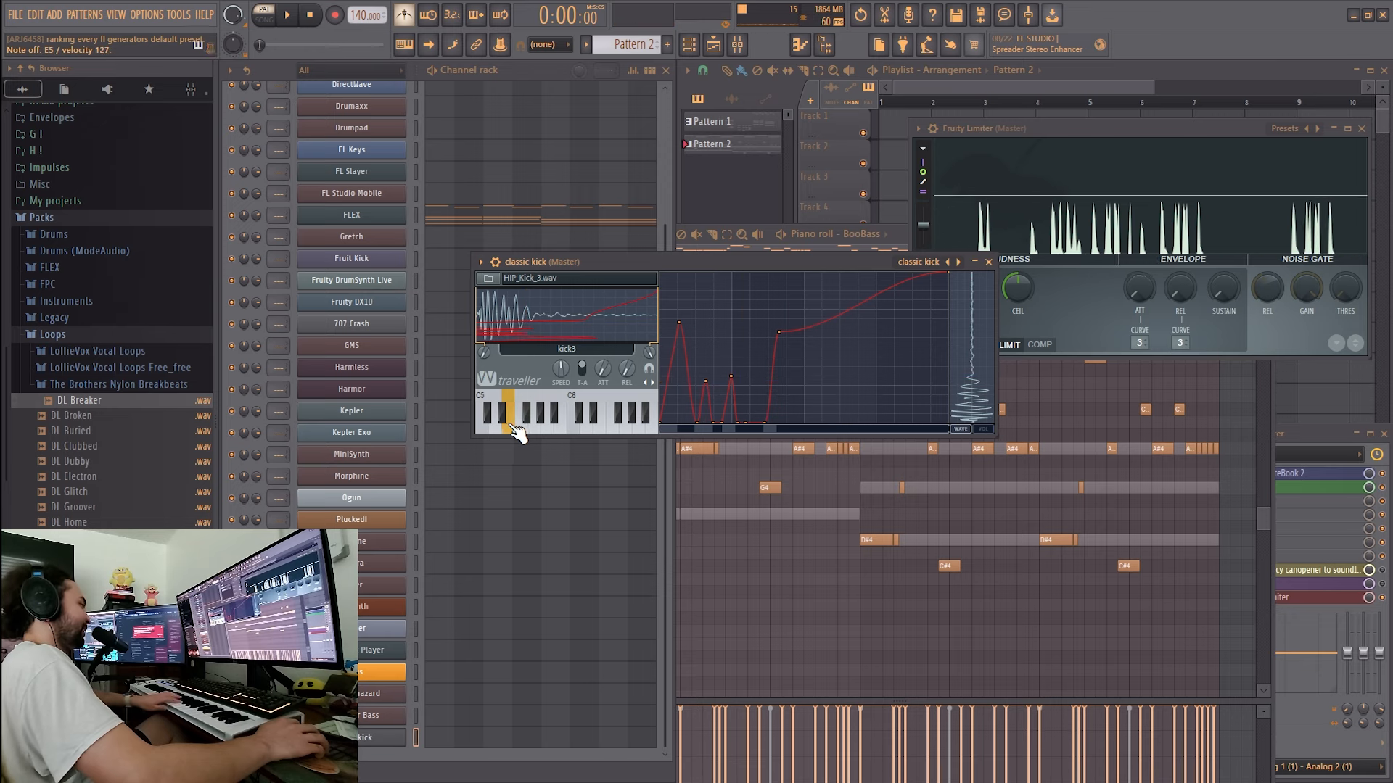
pyautogui.click(528, 429)
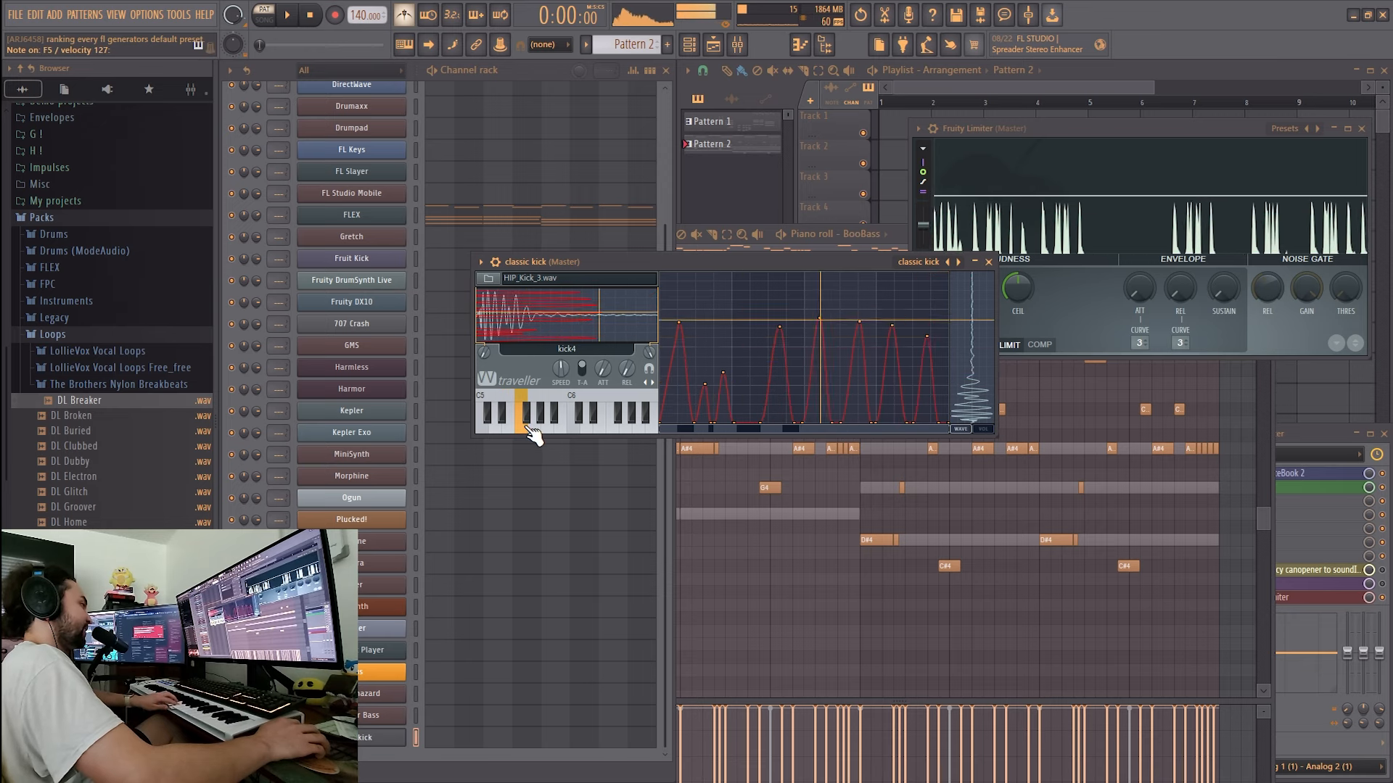
pyautogui.click(534, 436)
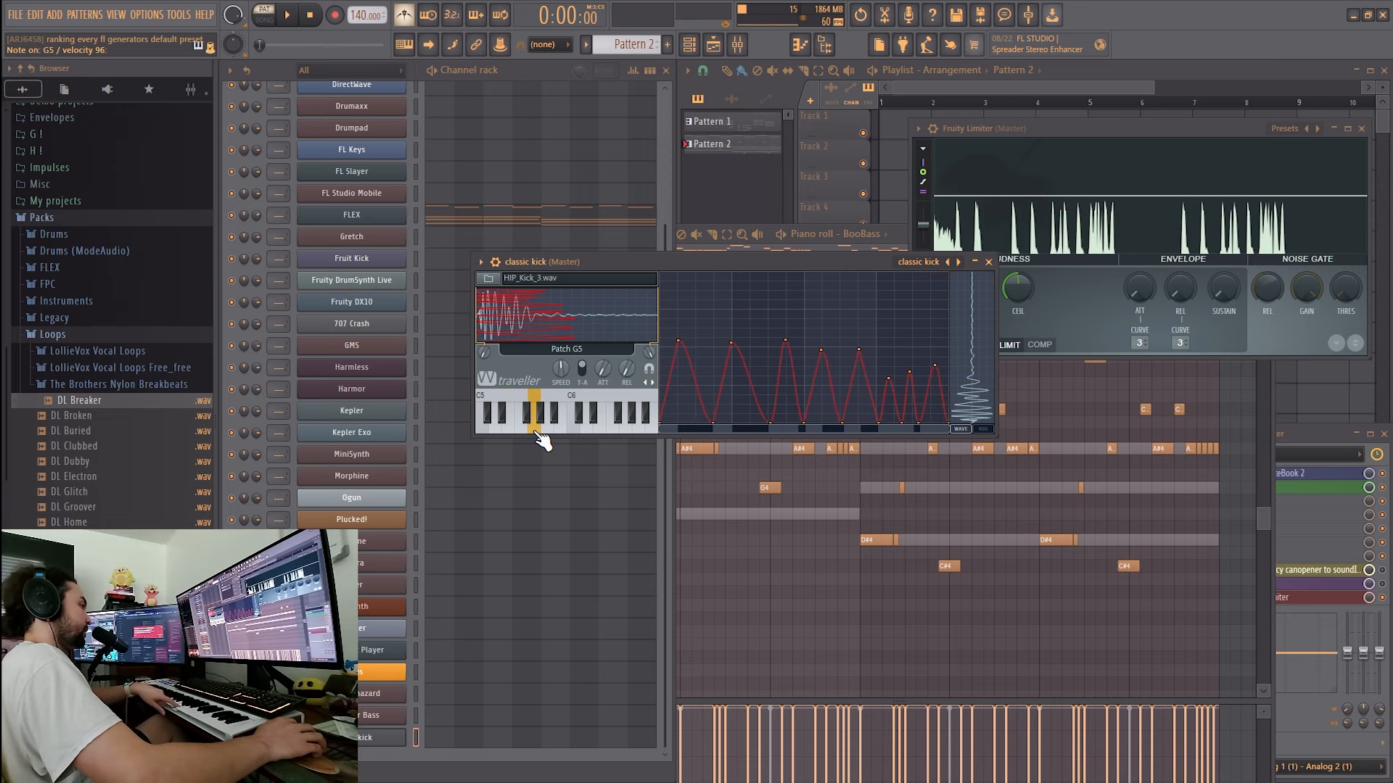
pyautogui.click(983, 429)
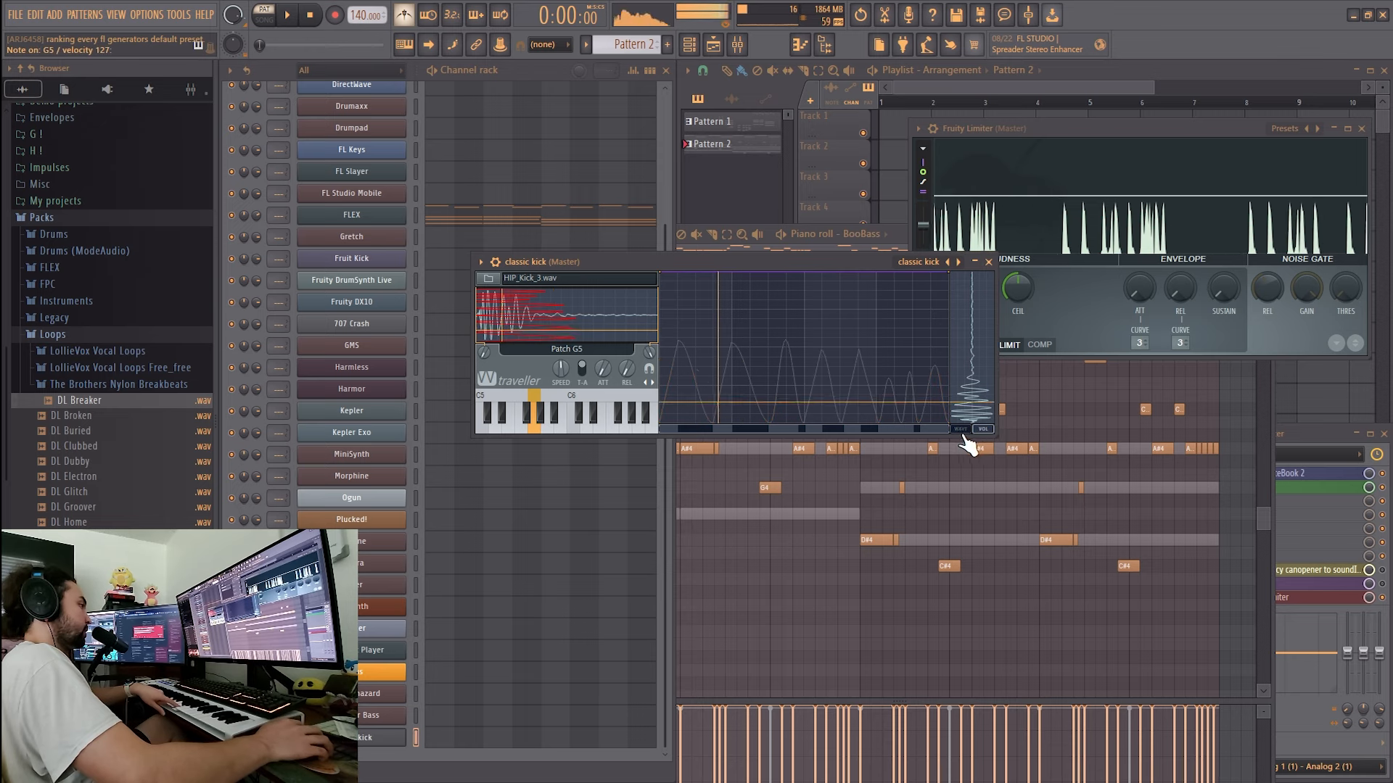
pyautogui.click(961, 431)
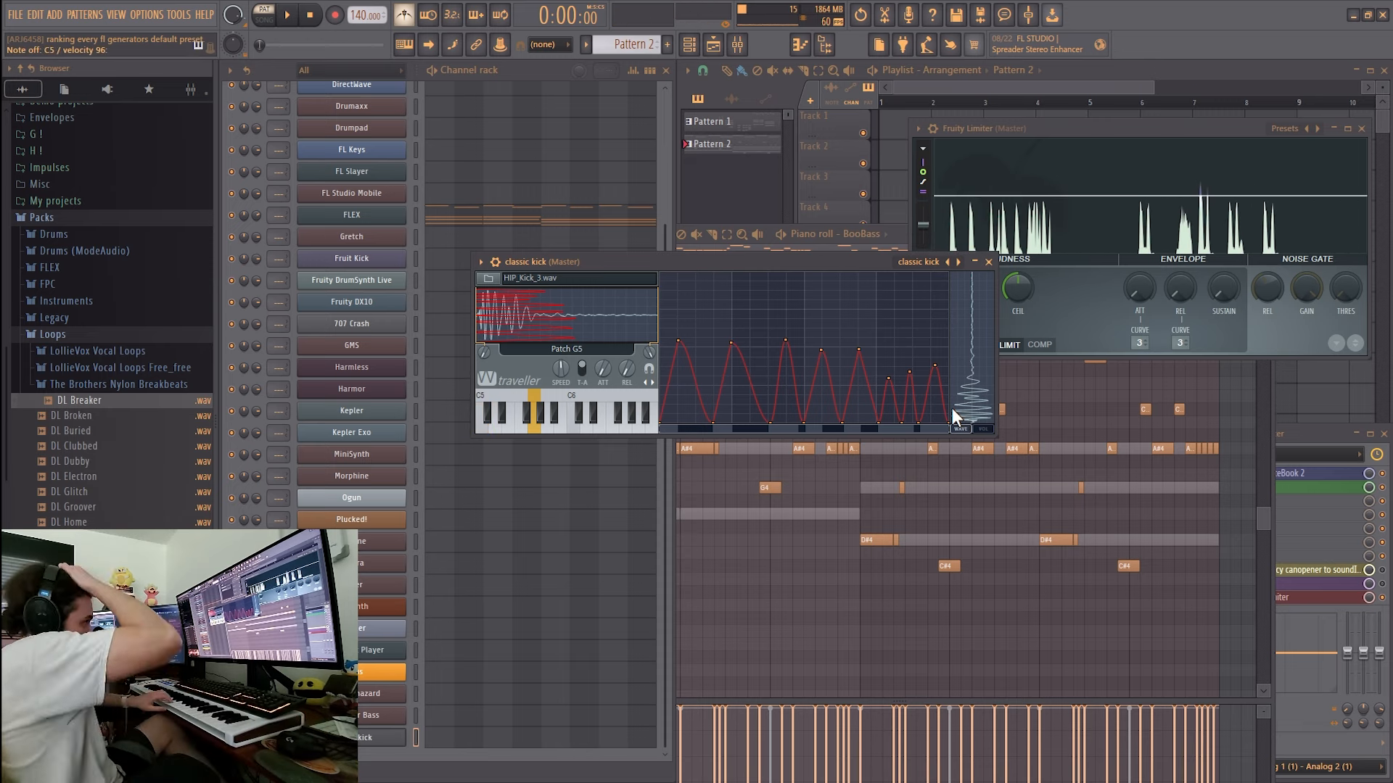
# - Rank Wave Traveller in the A tier on TierMaker
pyautogui.press('super')
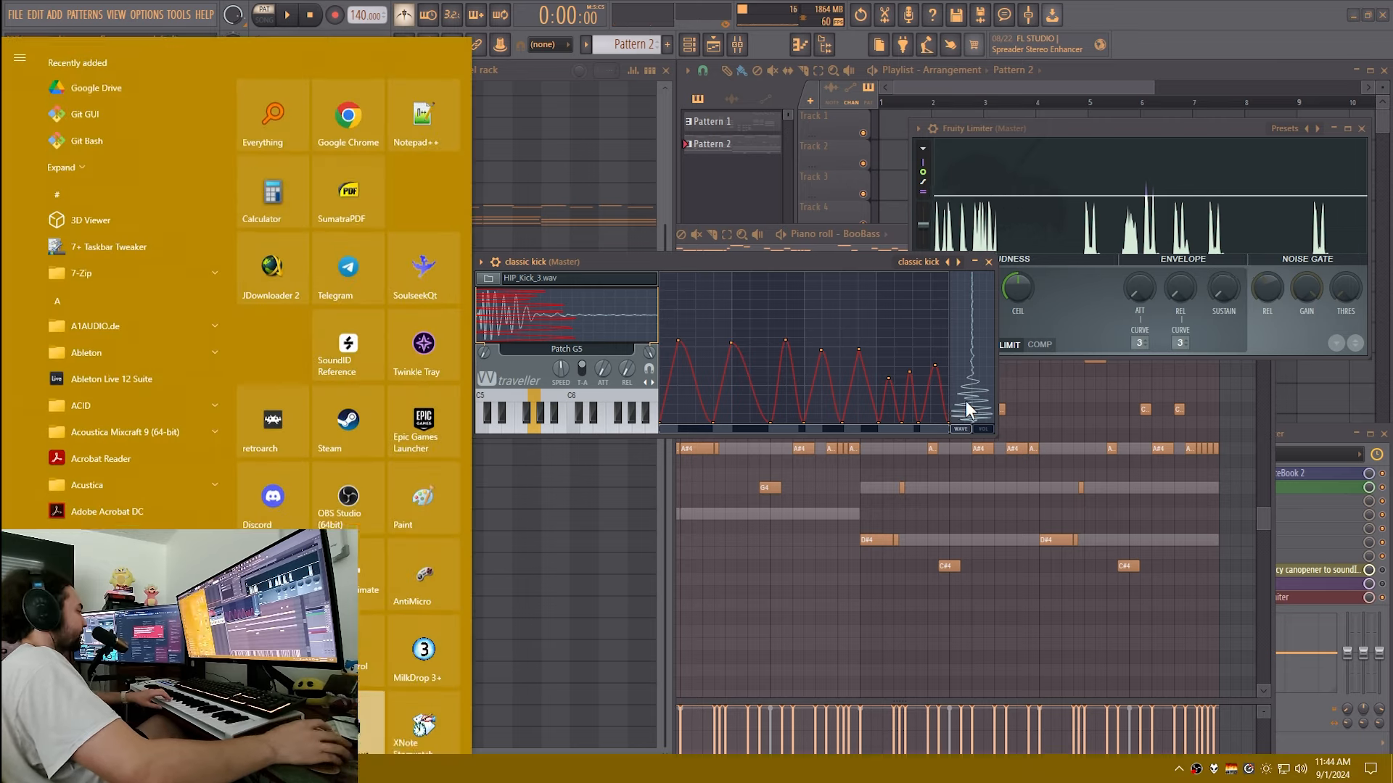
pyautogui.moveTo(442, 650); pyautogui.dragTo(747, 190)
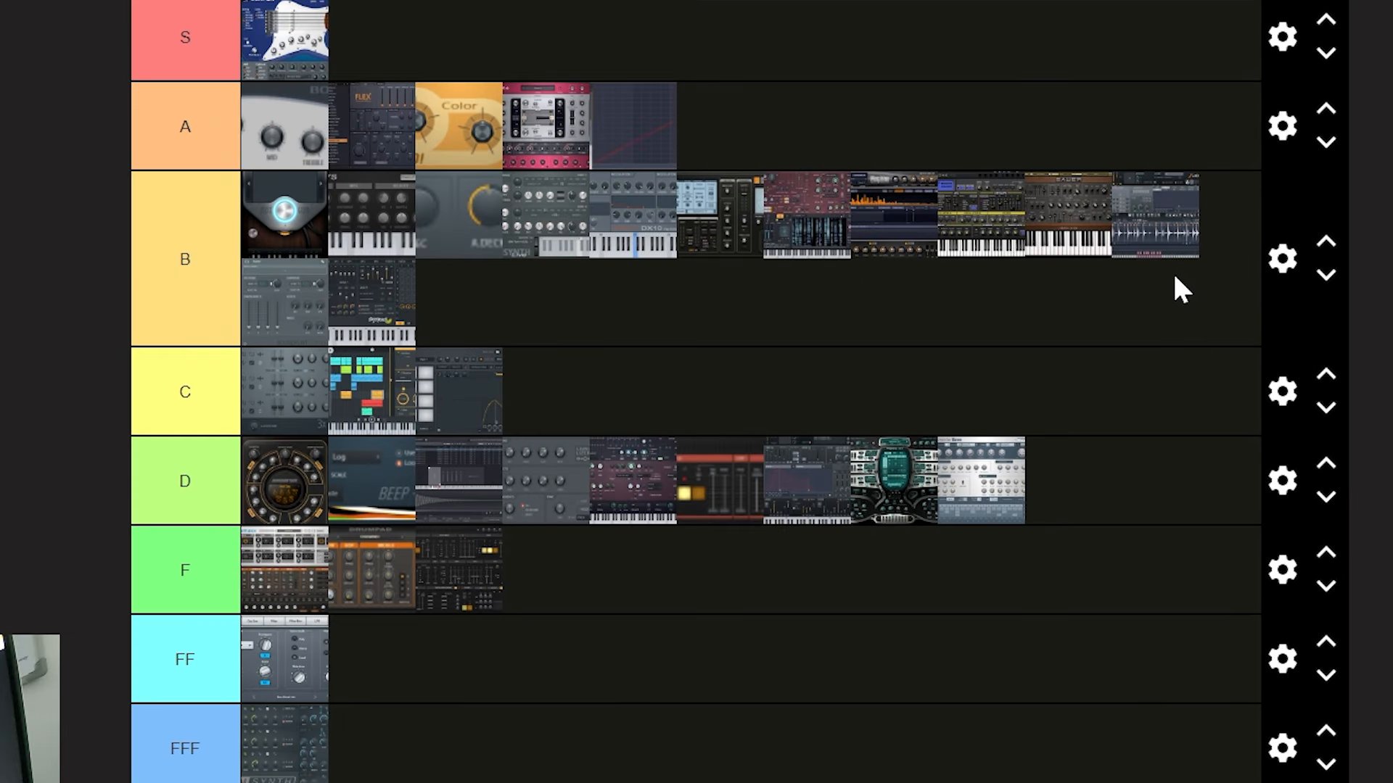